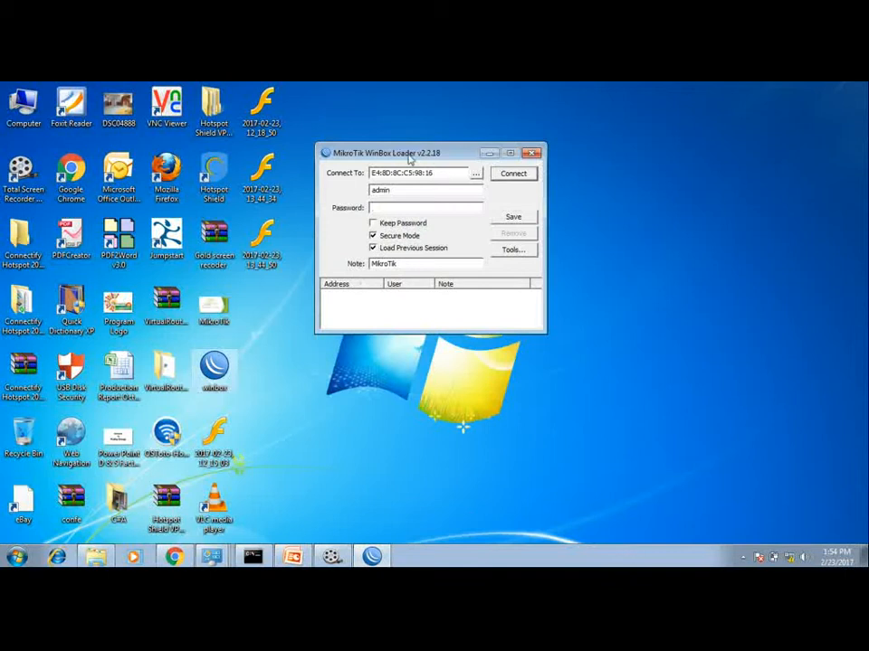
Step: Discover the MikroTik router on the network and connect to it by MAC address as admin
drag(397, 155, 416, 178)
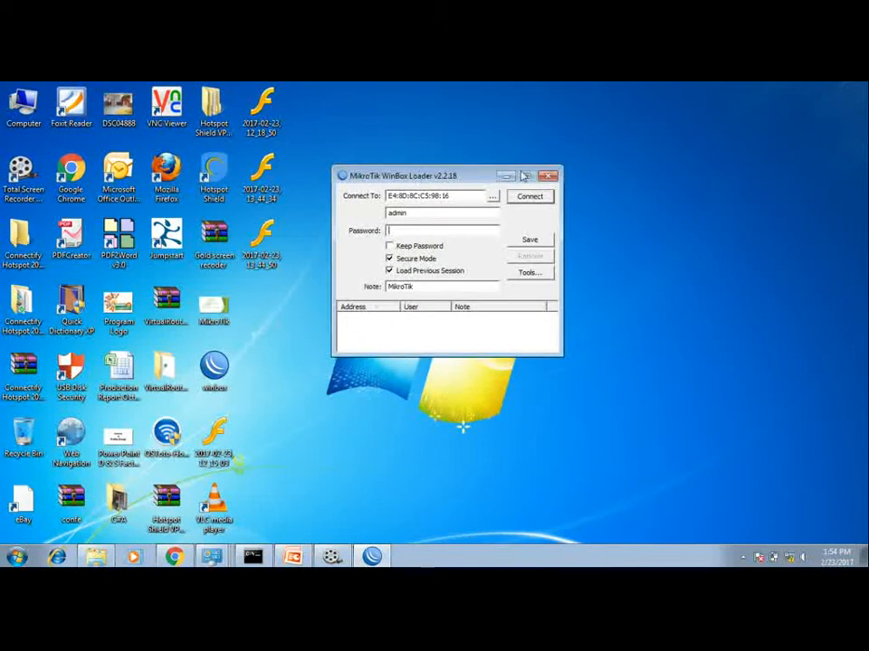
click(493, 198)
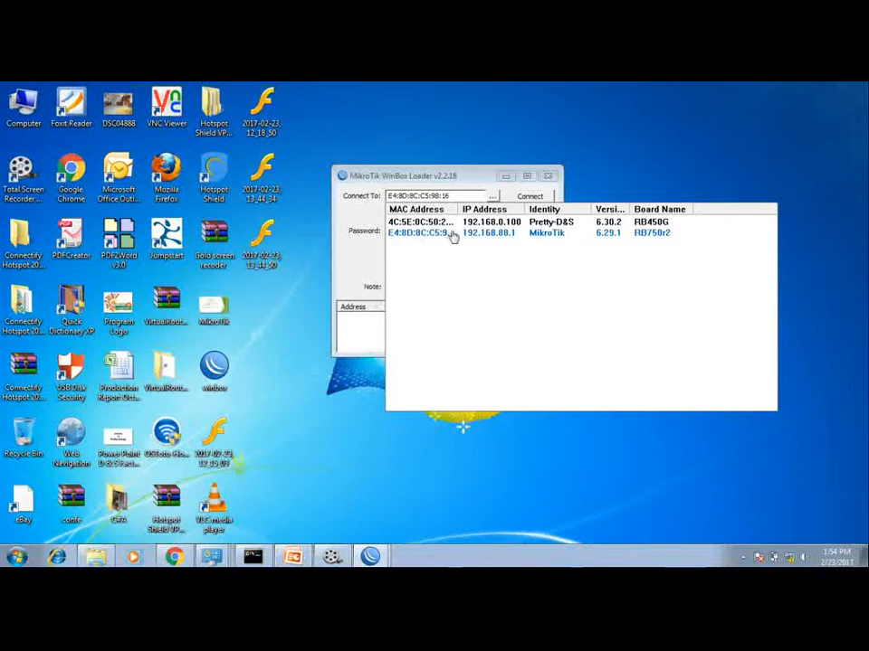
click(492, 196)
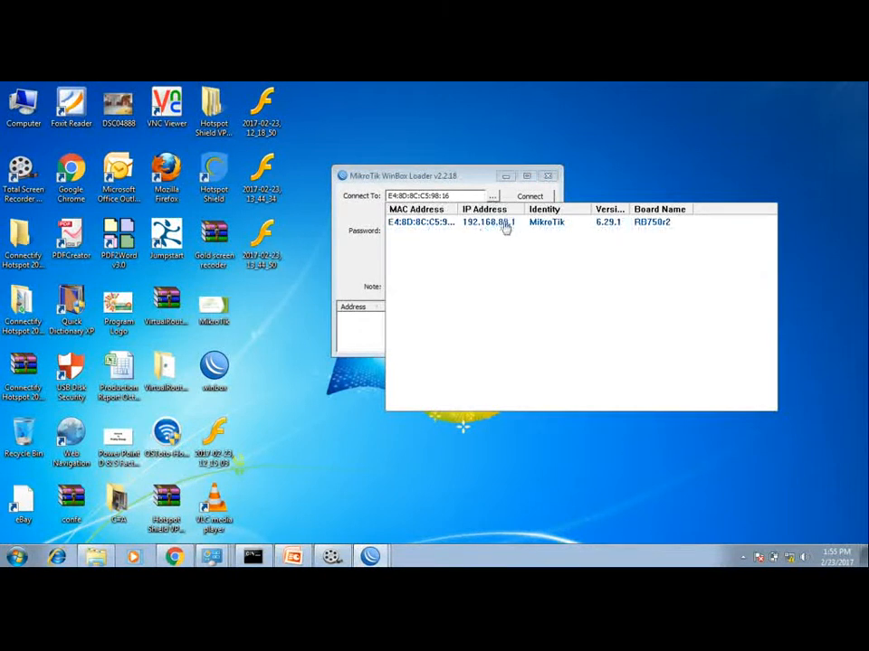
click(425, 227)
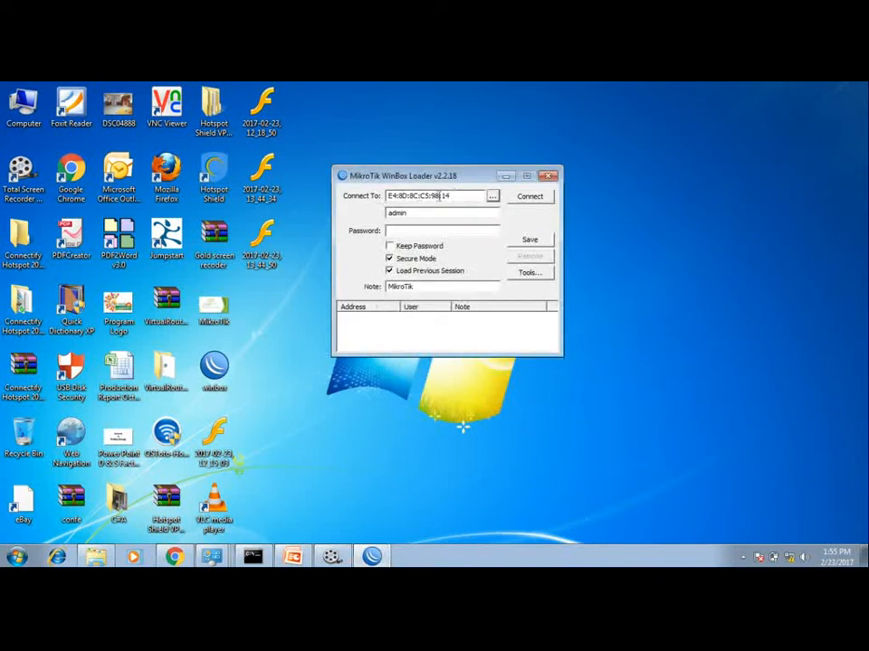
click(421, 214)
click(529, 198)
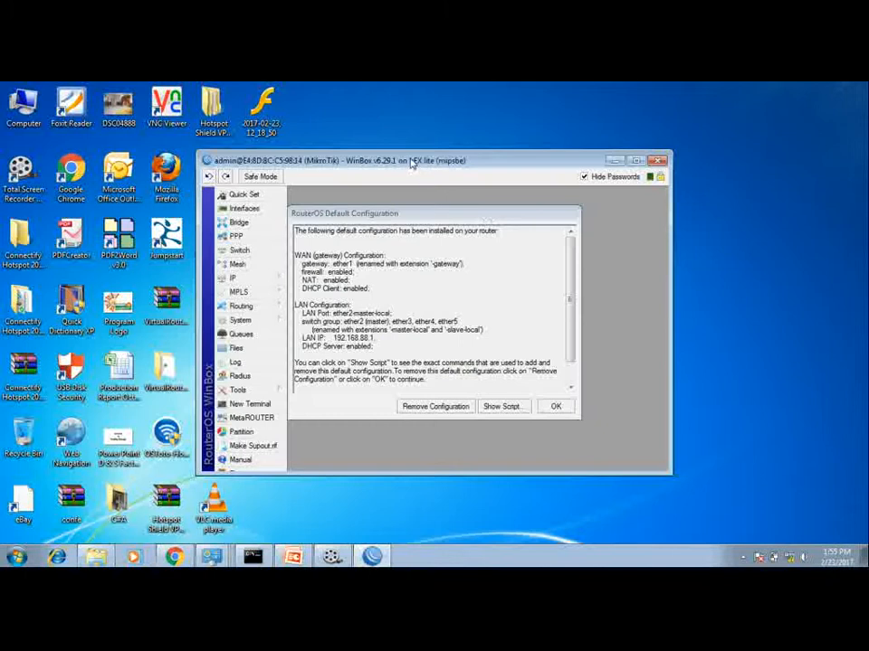
Step: Remove the RouterOS default configuration from the router
mouse_move(411, 160)
mouse_down()
mouse_move(417, 125)
mouse_move(407, 148)
mouse_up()
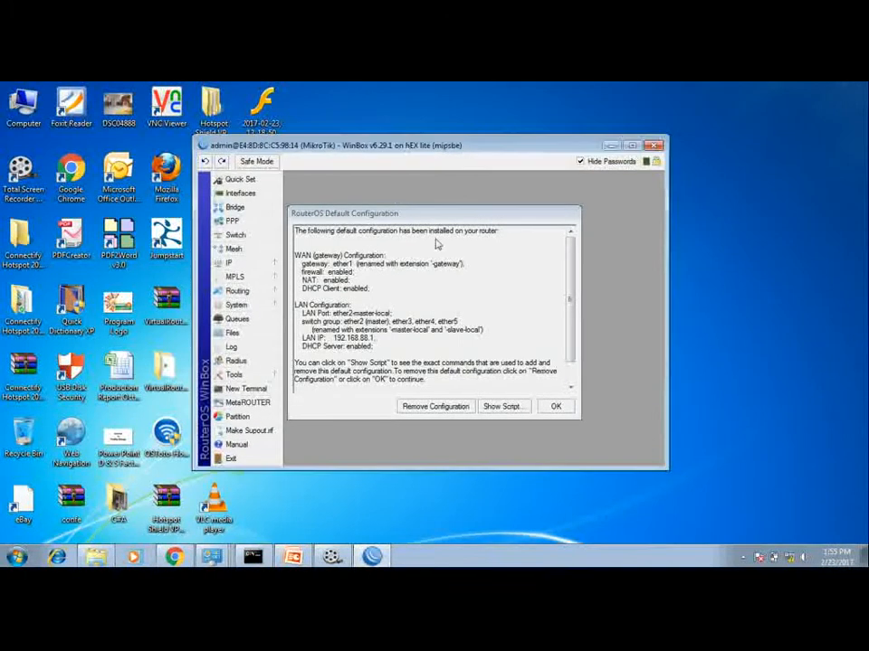
drag(336, 214, 328, 182)
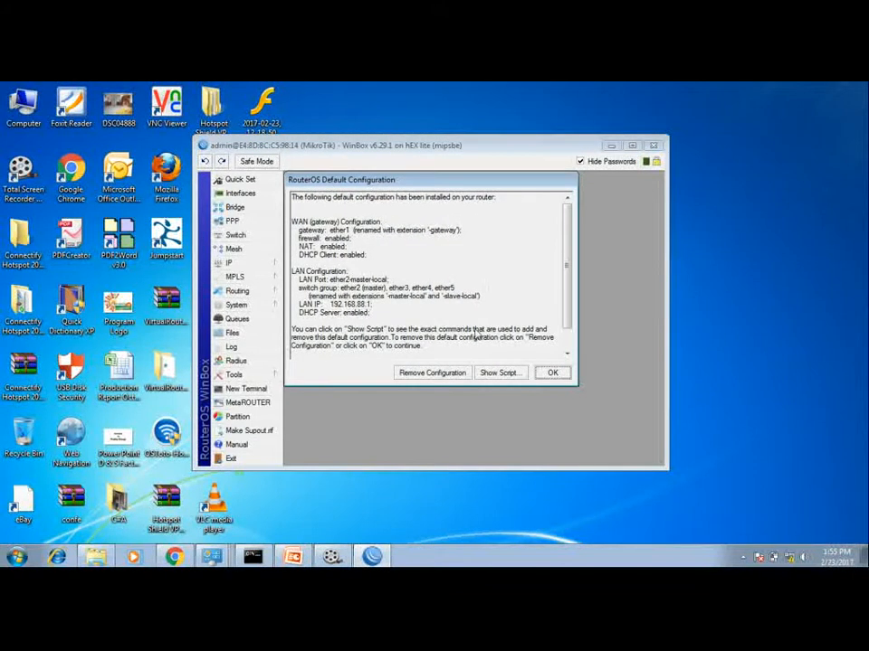
click(431, 373)
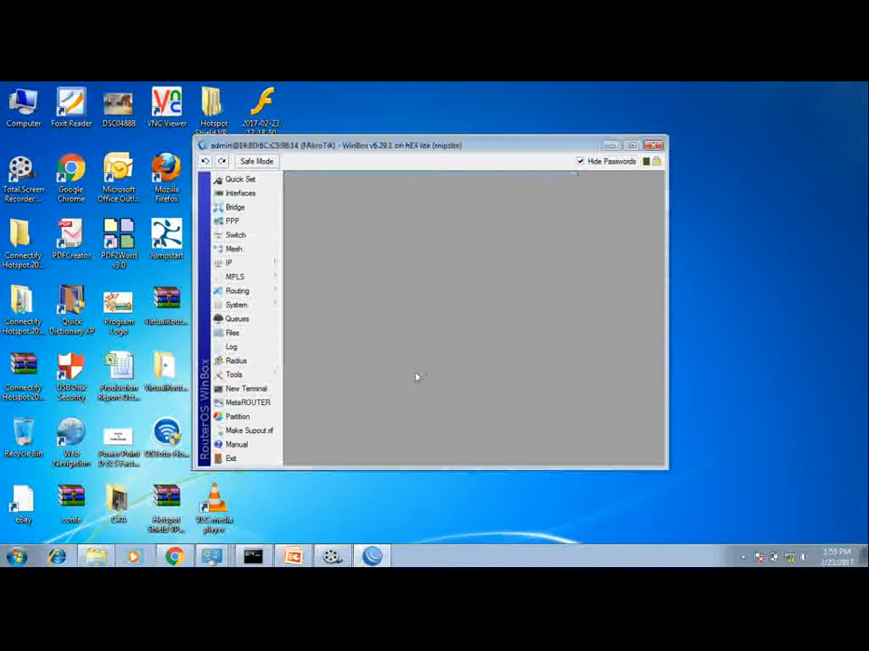
Step: Dismiss the router-disconnected error and minimize all windows to the desktop
click(311, 560)
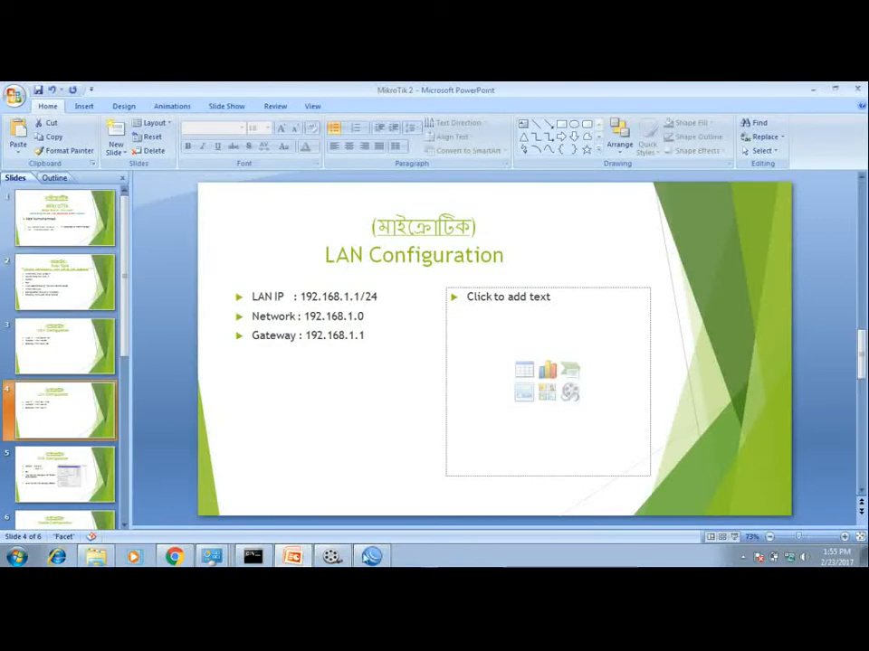
click(466, 331)
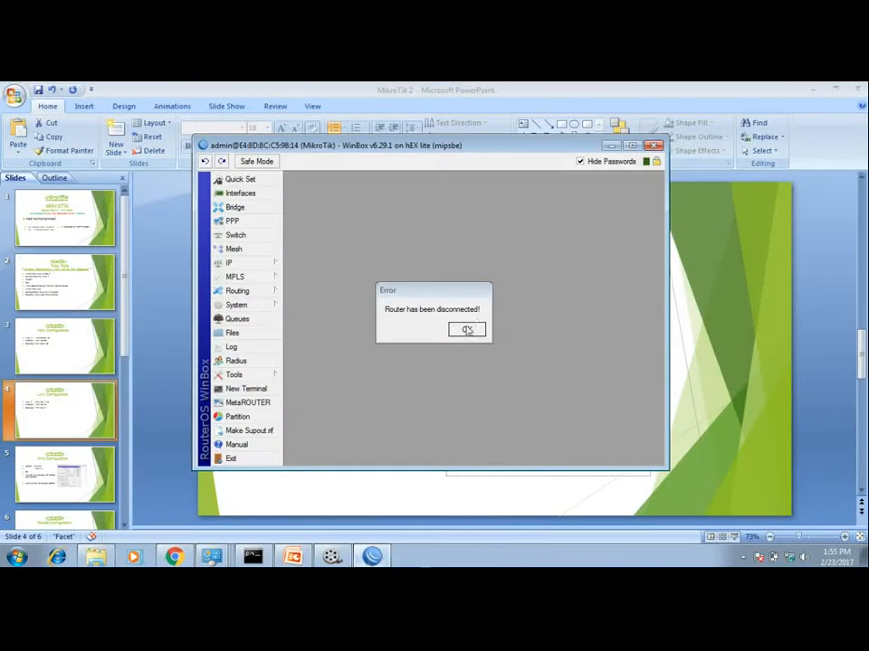
right_click(476, 559)
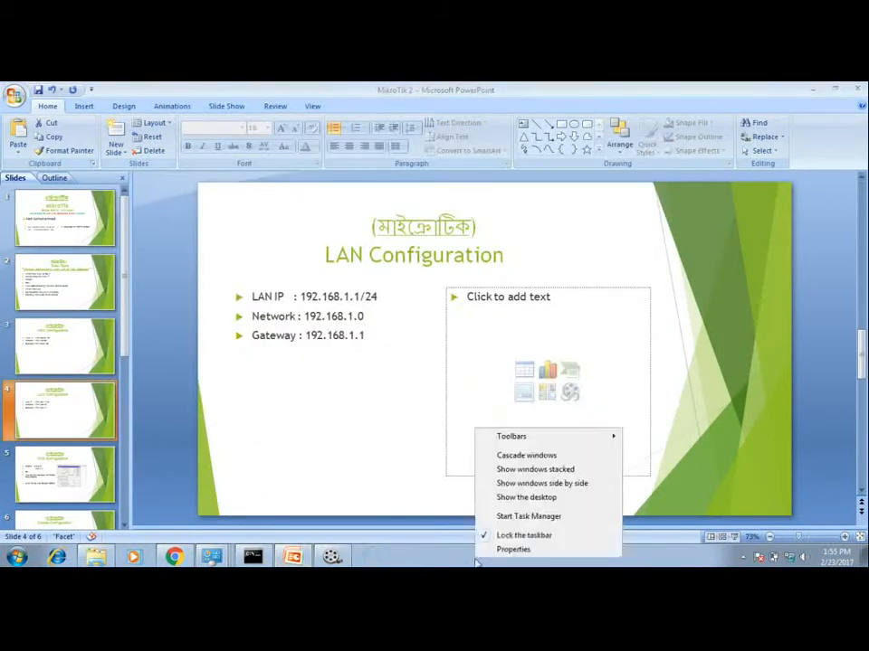
click(520, 498)
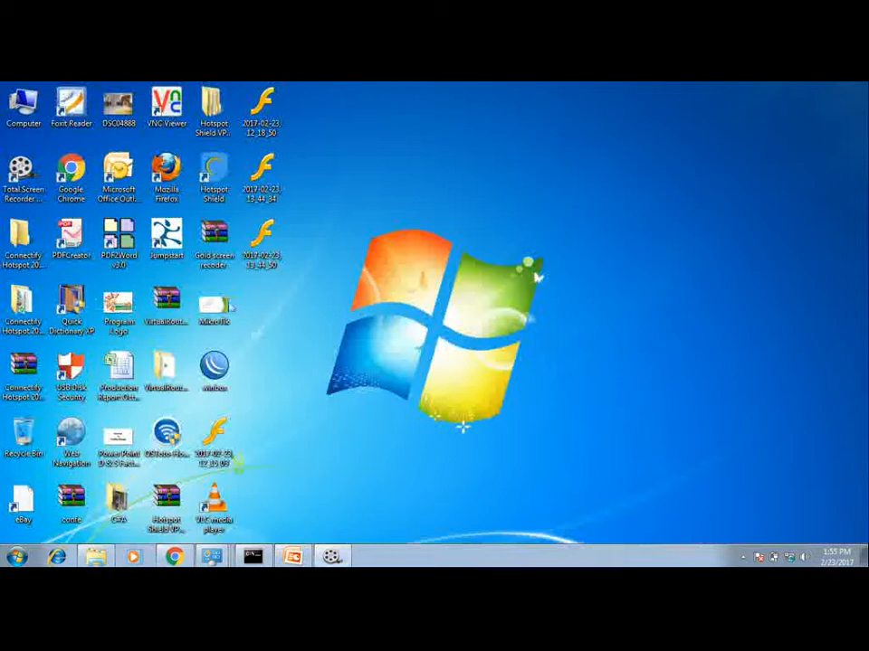
Step: Relaunch WinBox, reconnect to the router, and maximize the WinBox window
double_click(217, 366)
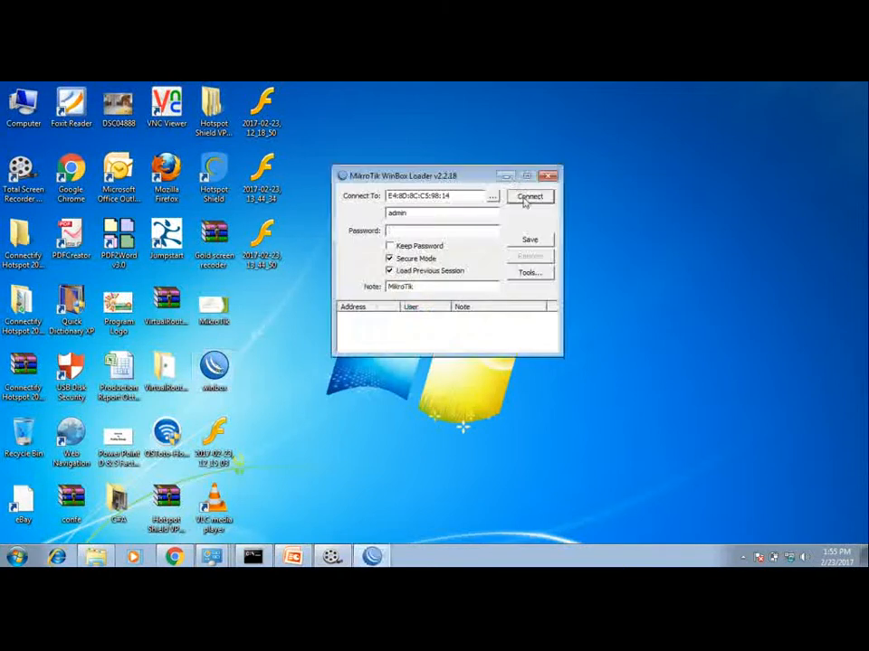
click(525, 199)
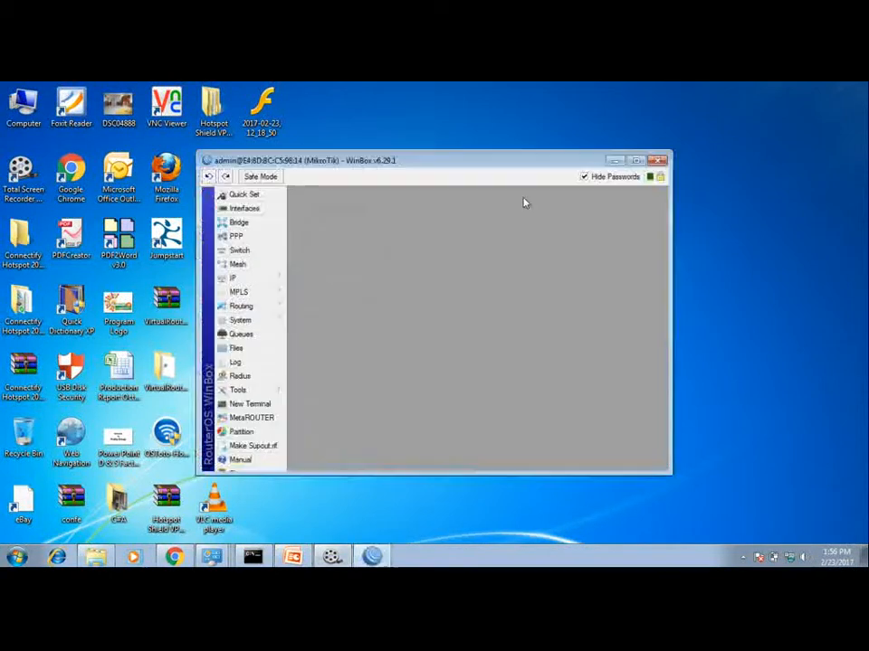
double_click(405, 161)
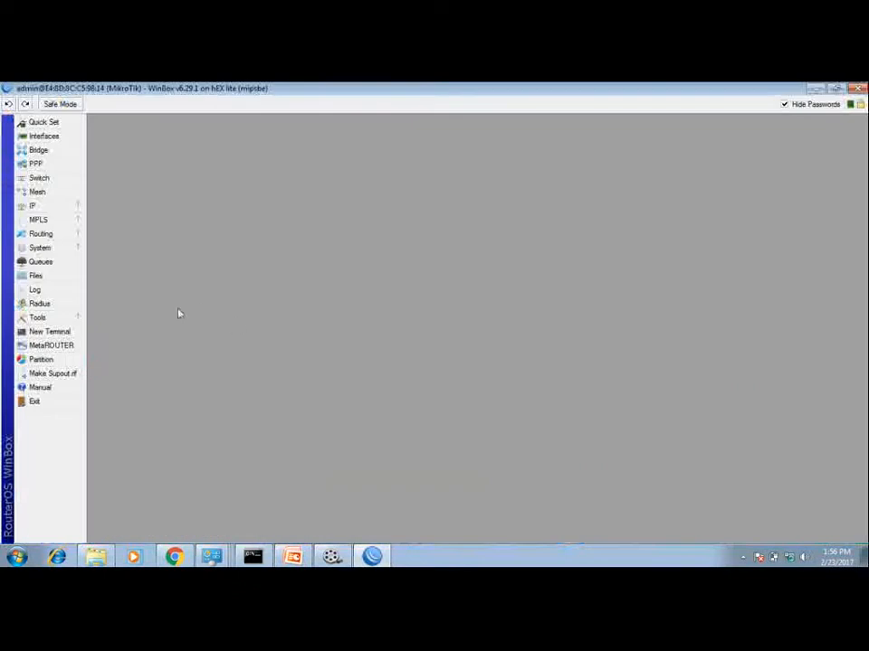
Step: Review the IPv4 properties of the PC's Local Area Connection adapter and close its dialogs
click(788, 558)
right_click(778, 553)
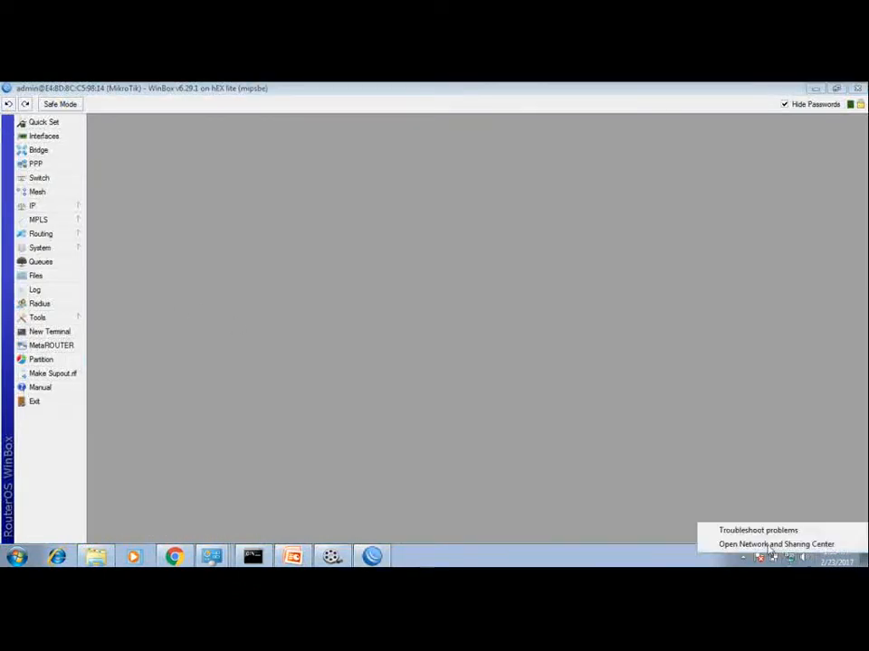
click(771, 546)
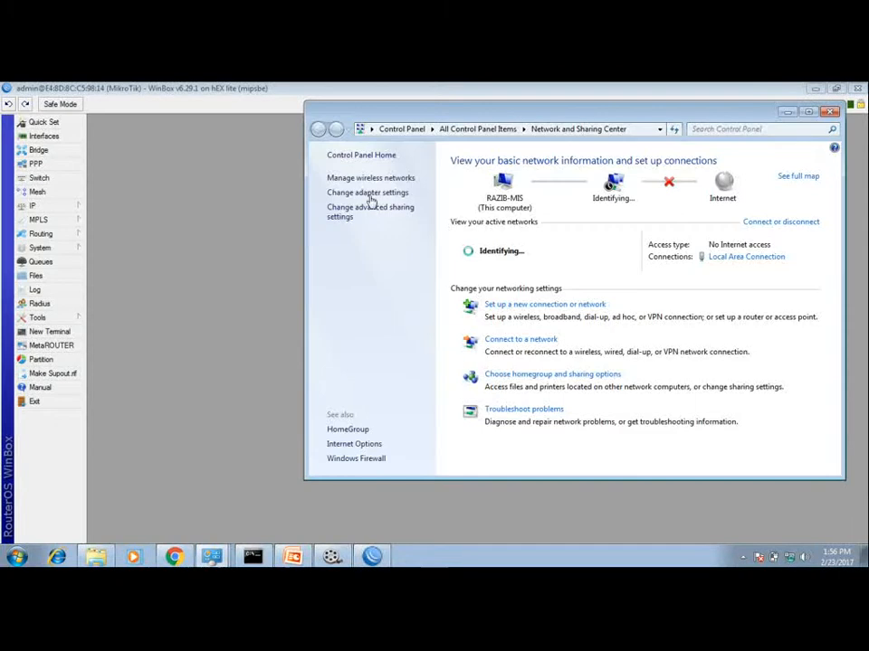
click(367, 193)
double_click(369, 185)
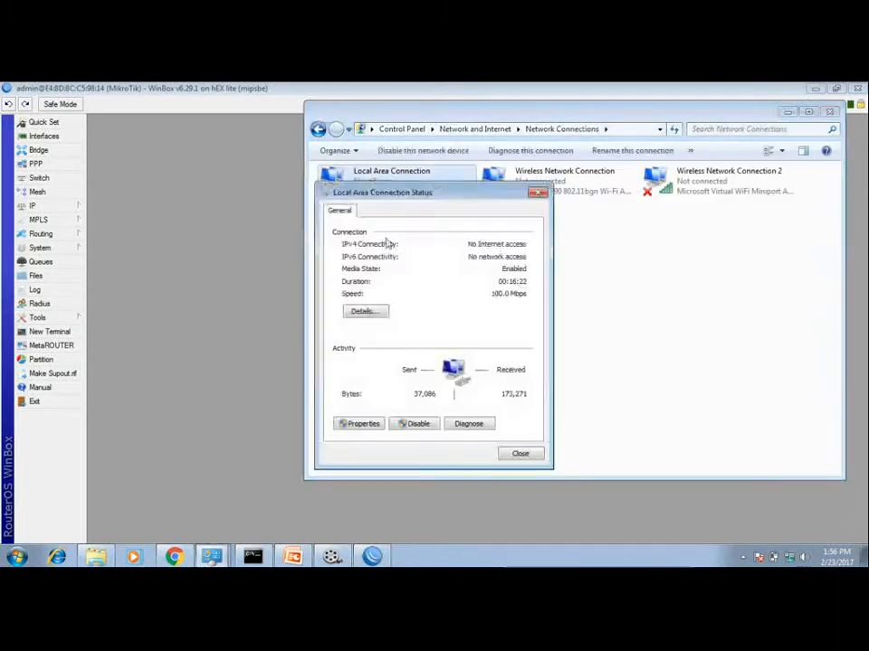
click(348, 425)
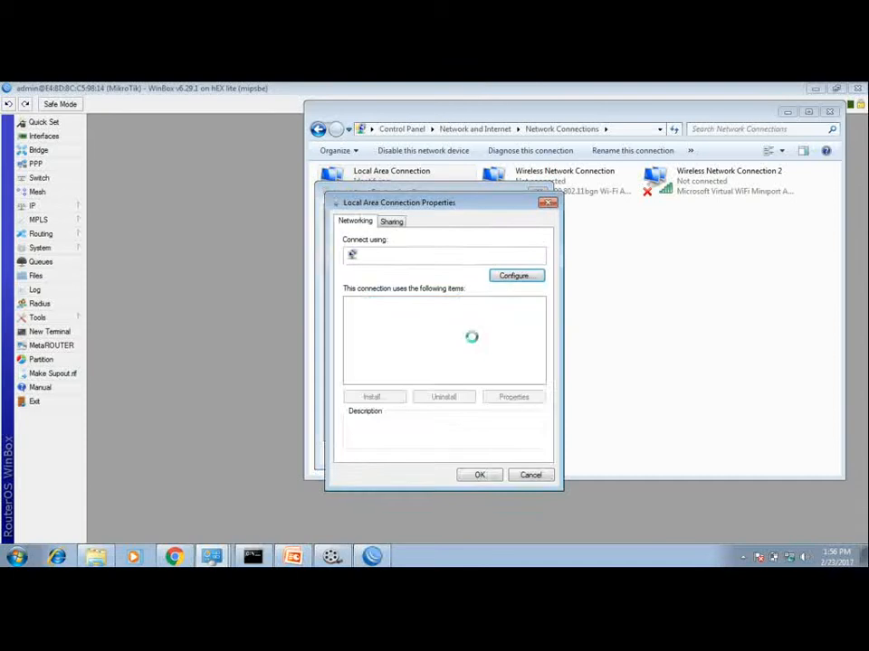
double_click(433, 361)
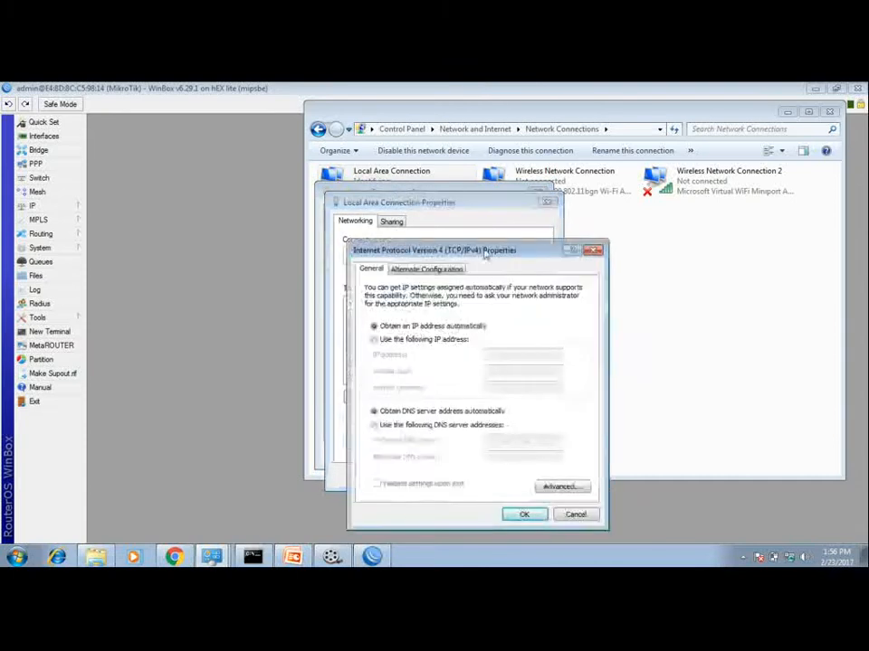
click(593, 249)
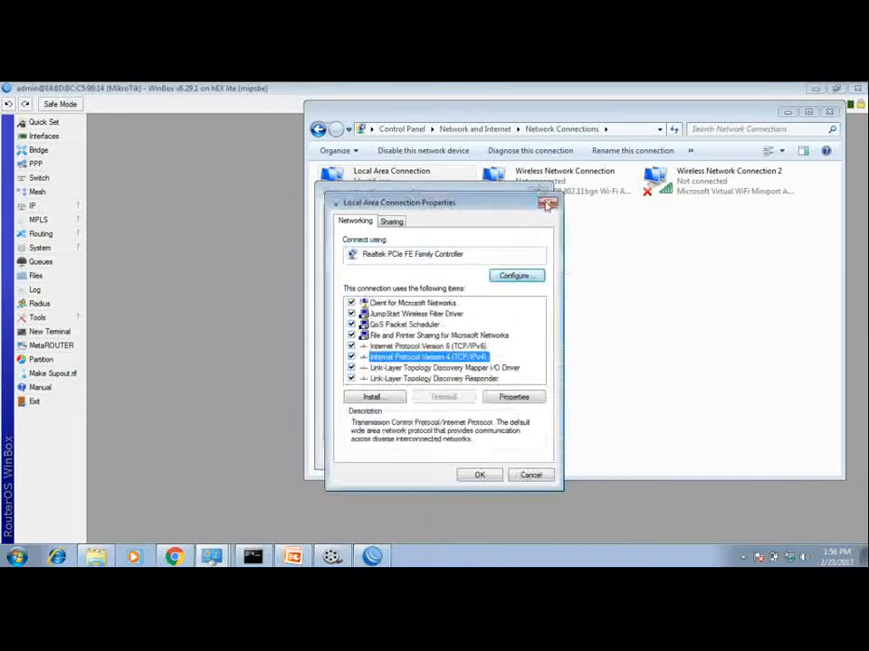
click(547, 200)
click(538, 194)
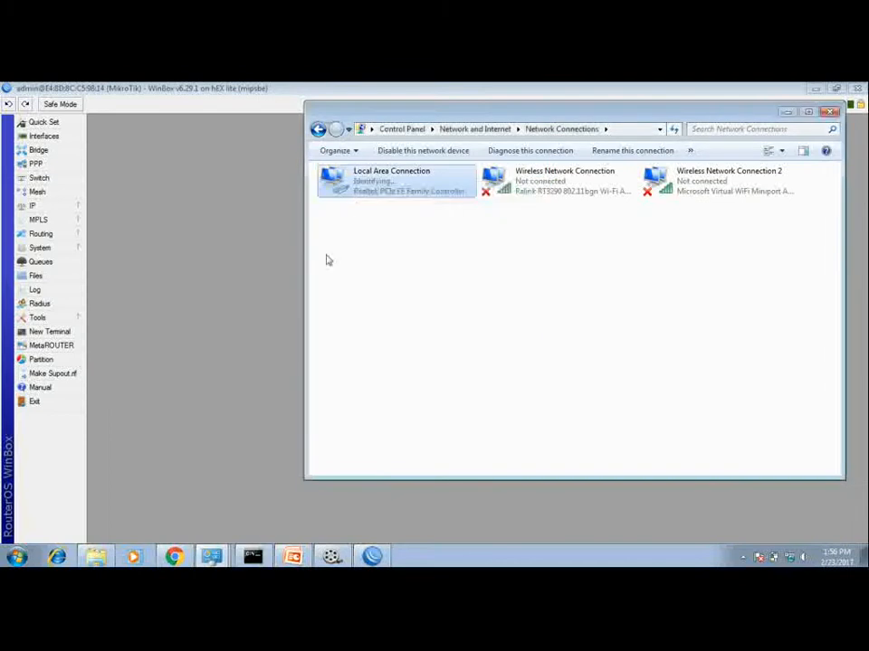
click(259, 219)
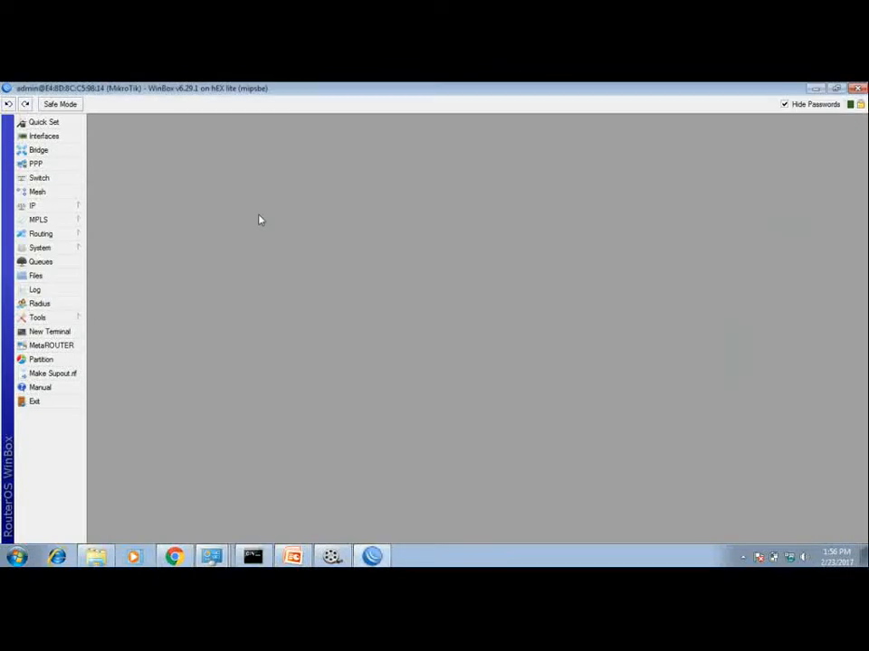
Step: Check the LAN values on the slide and add a new entry in the router's IP Addresses list
click(292, 556)
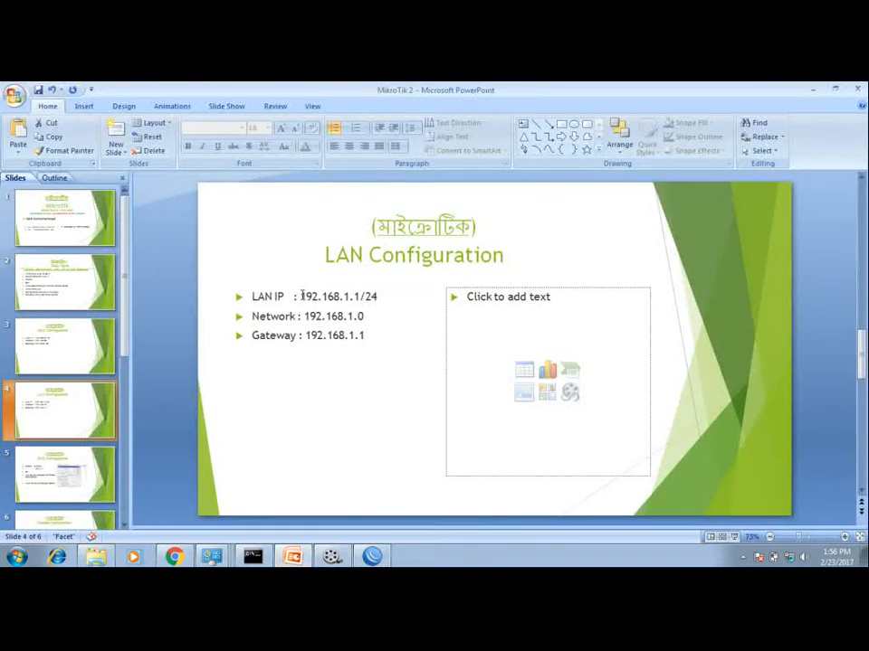
drag(301, 296, 366, 335)
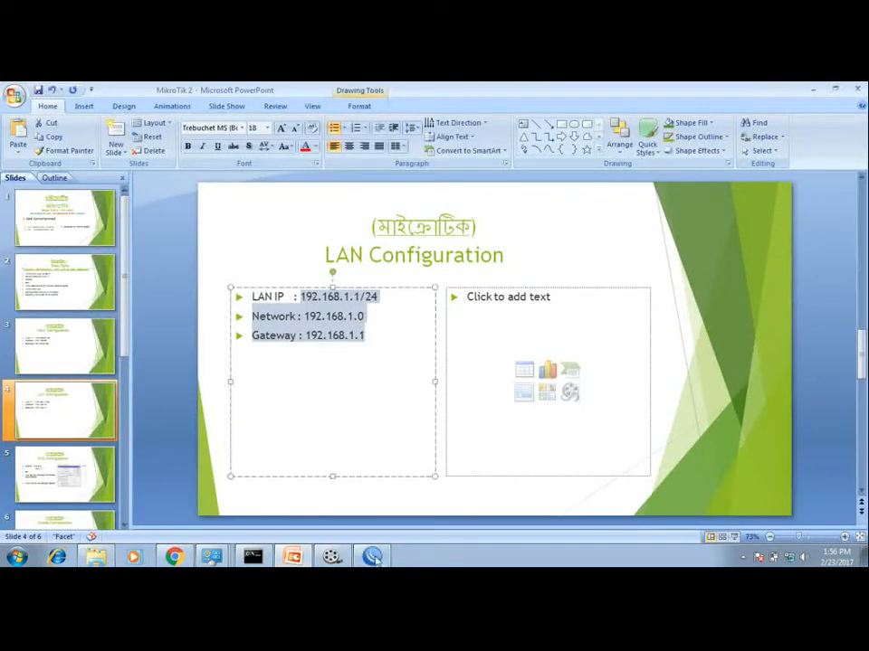
click(372, 557)
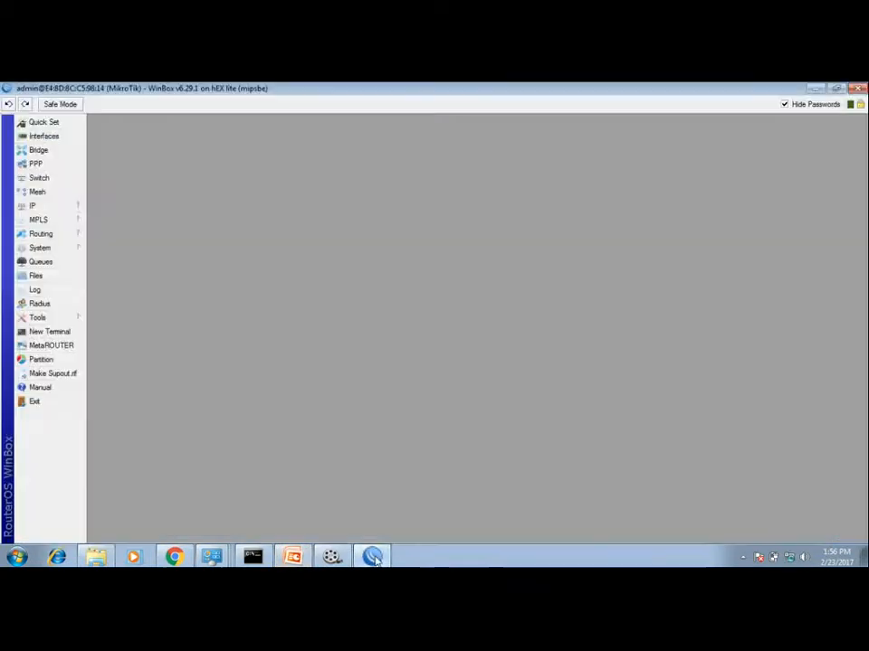
click(56, 209)
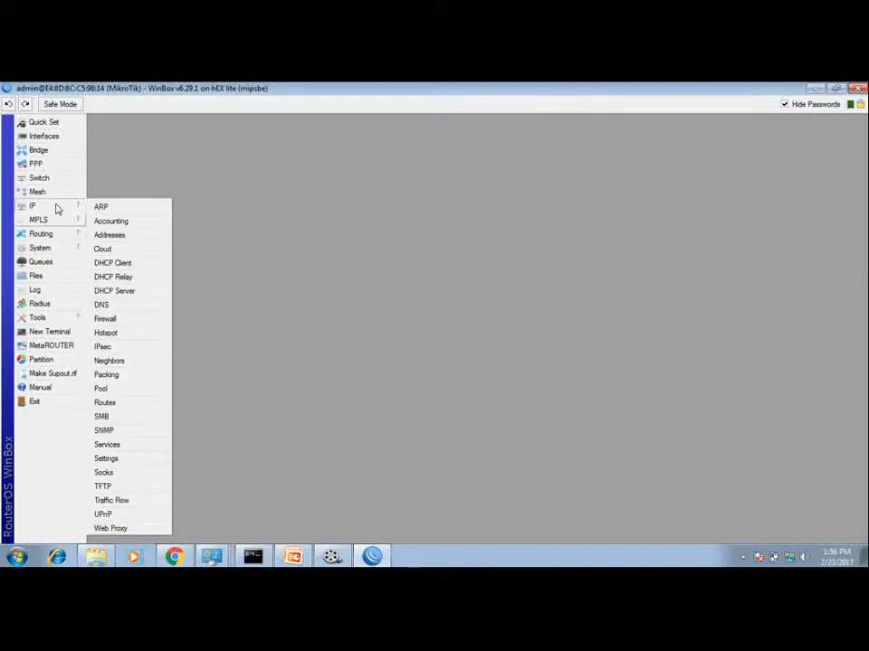
click(117, 236)
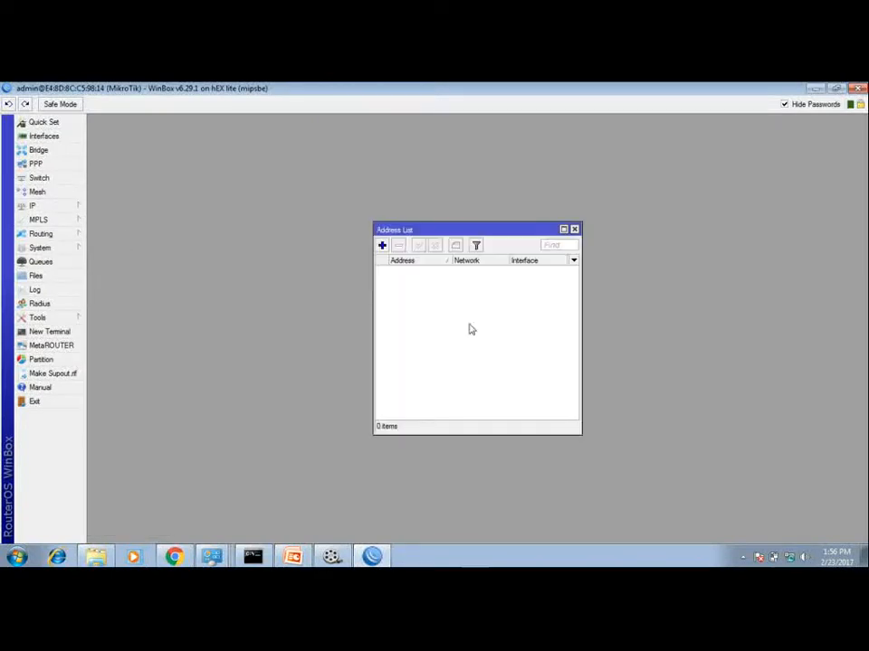
click(382, 245)
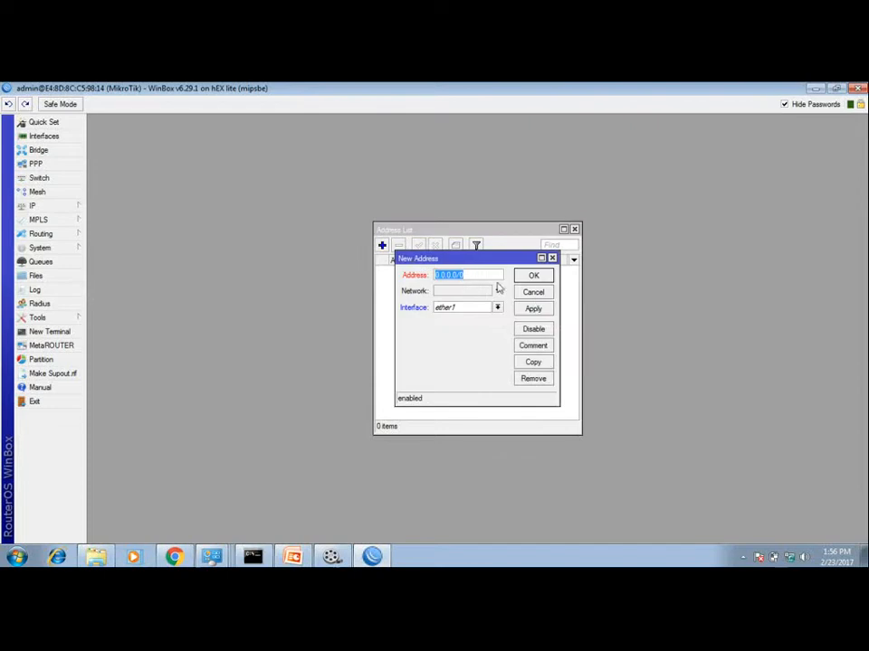
Step: Set the new address to 192.168.1.1/24 on interface ether4
click(293, 557)
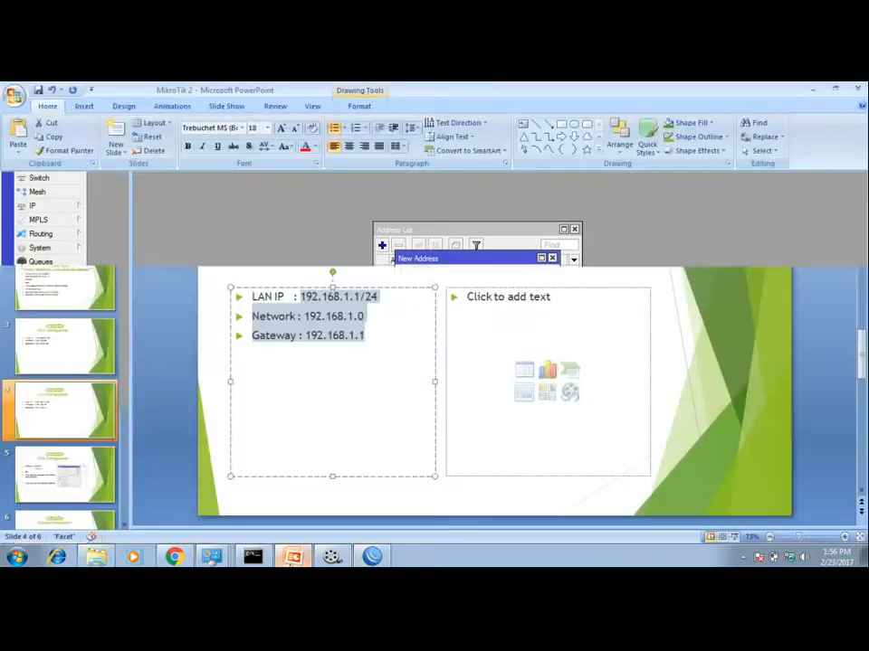
click(301, 252)
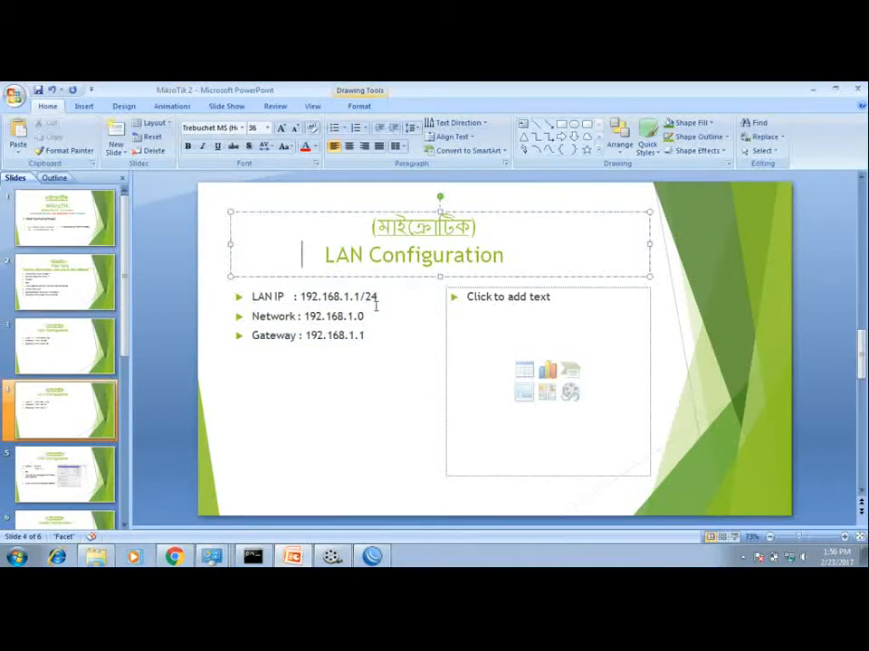
click(372, 556)
text(1)
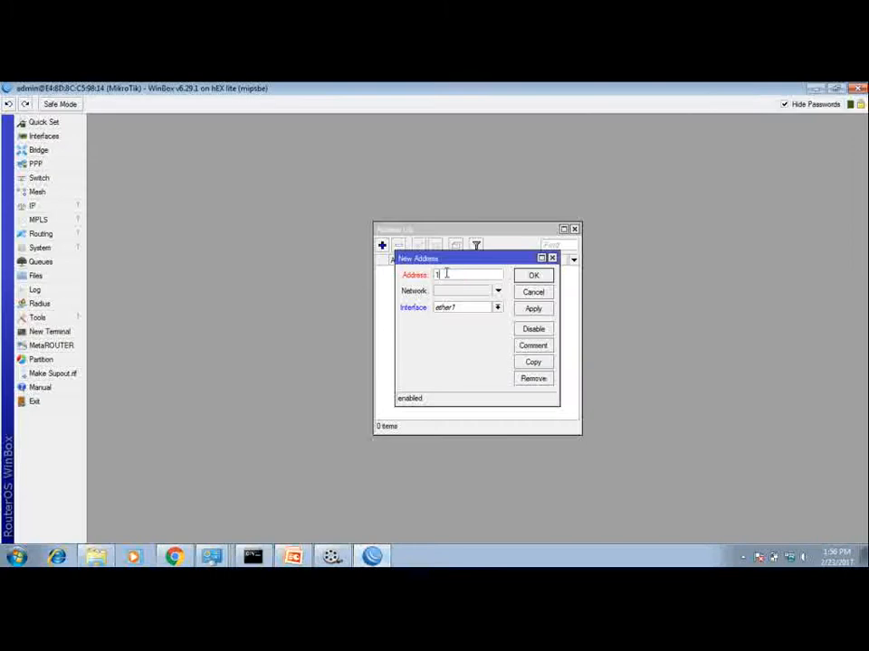
text(92.168)
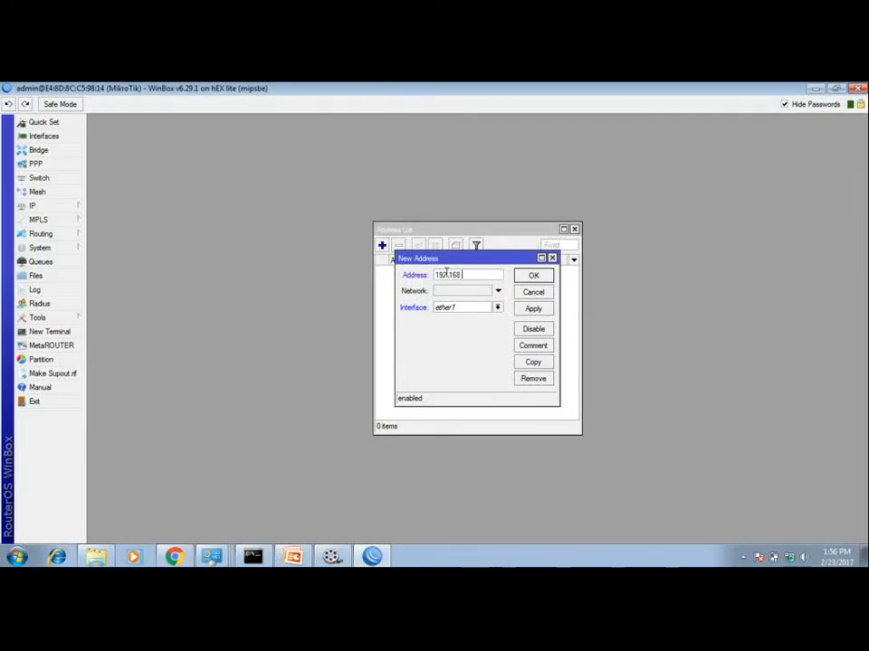
text(.1.1/24)
click(466, 310)
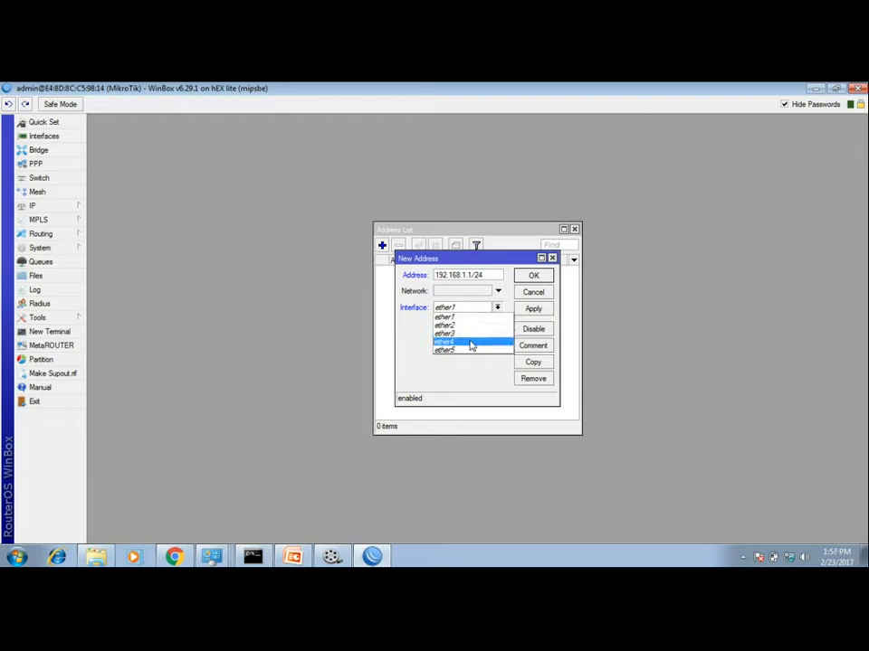
click(470, 344)
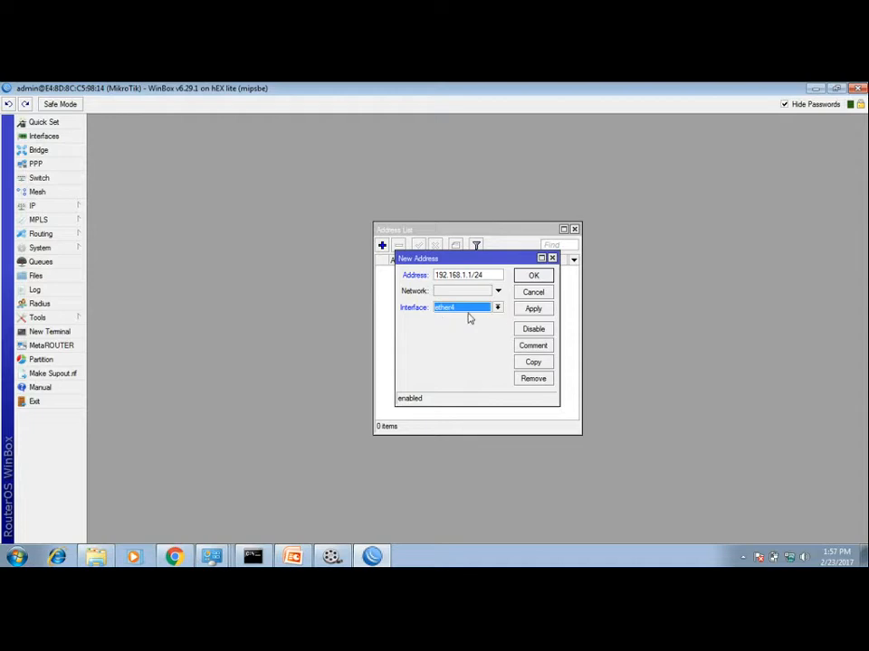
Step: Save the new LAN address entry and enlarge the Address List window
click(529, 310)
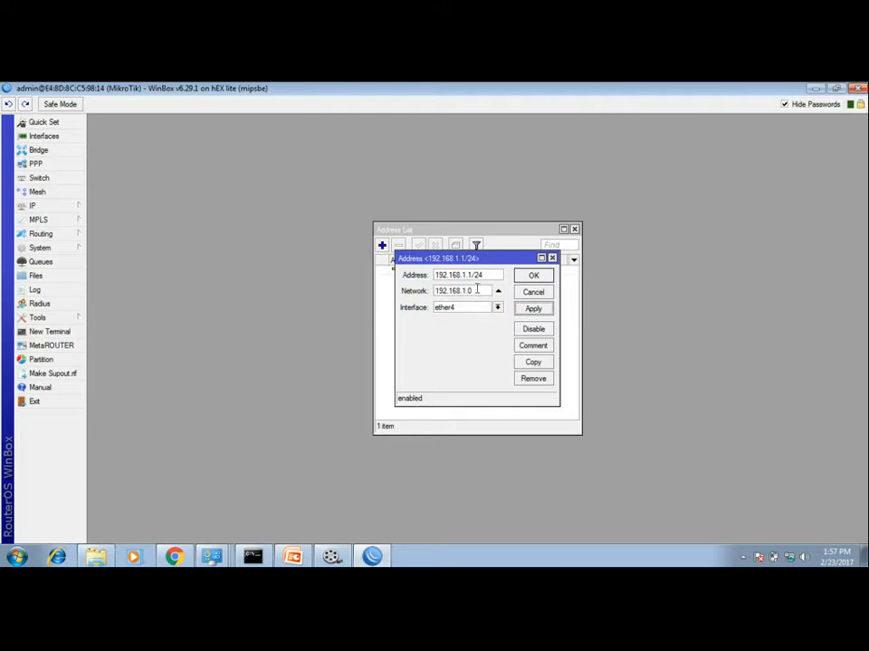
click(532, 276)
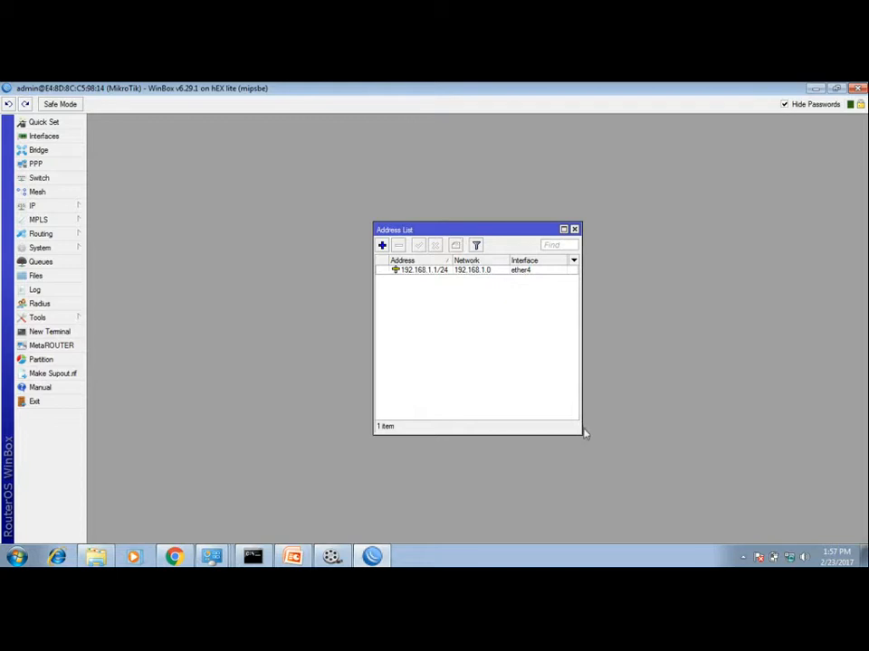
drag(582, 437, 669, 479)
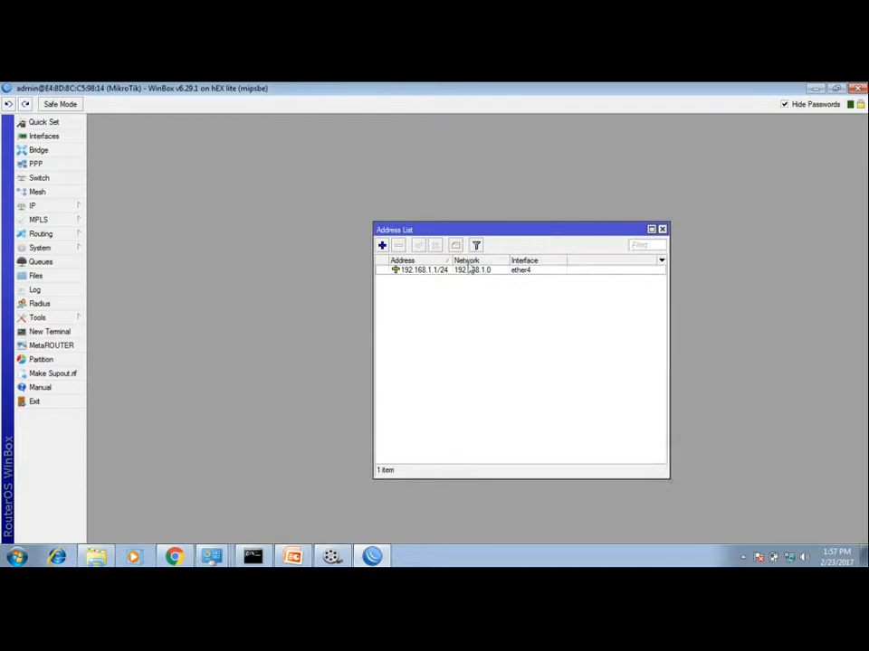
drag(427, 233, 360, 198)
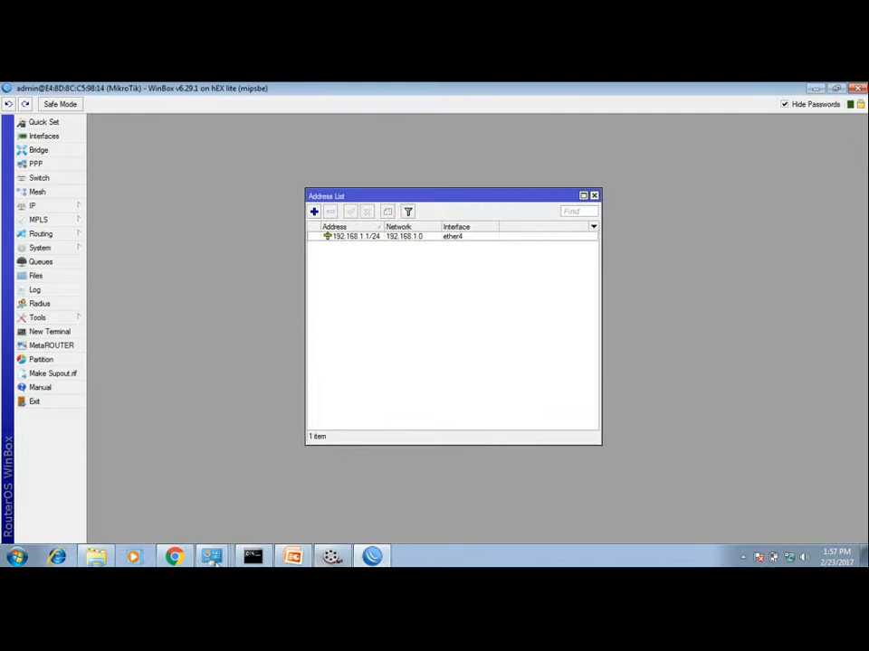
Step: Switch to PowerPoint, change the WAN IP on the WAN Configuration slide to 192.168.0.6/24, and save the presentation
click(292, 557)
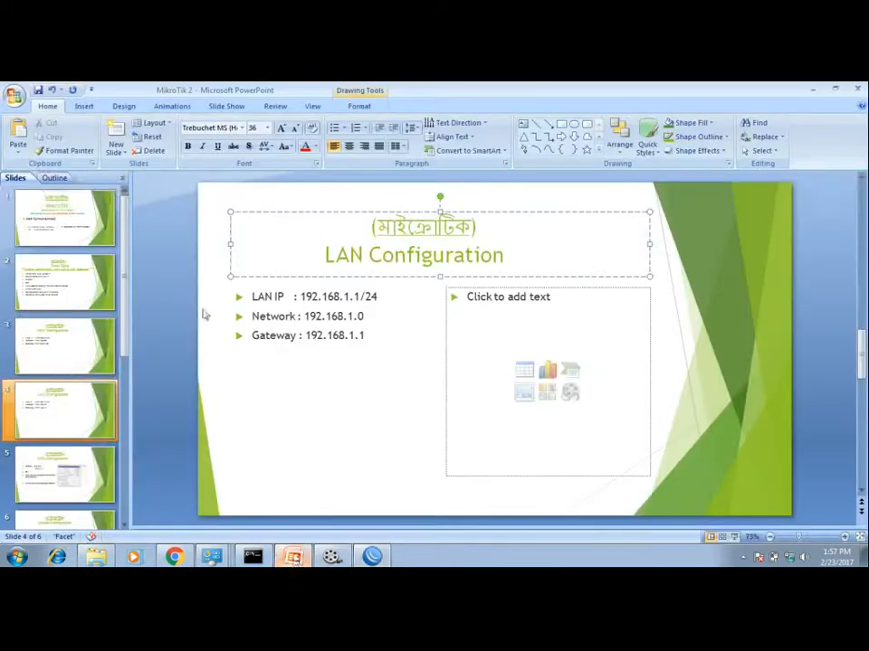
click(50, 354)
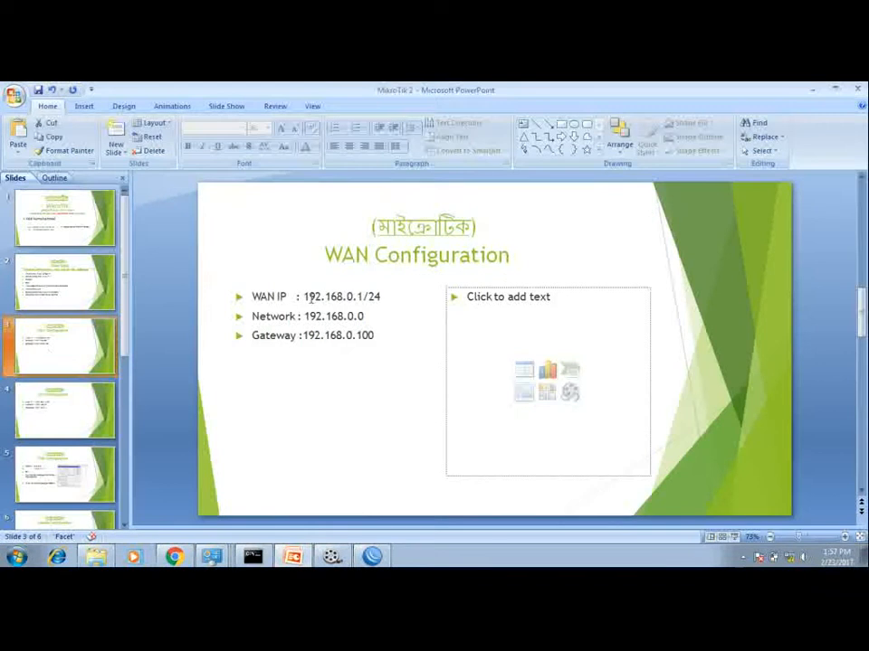
drag(306, 295, 405, 345)
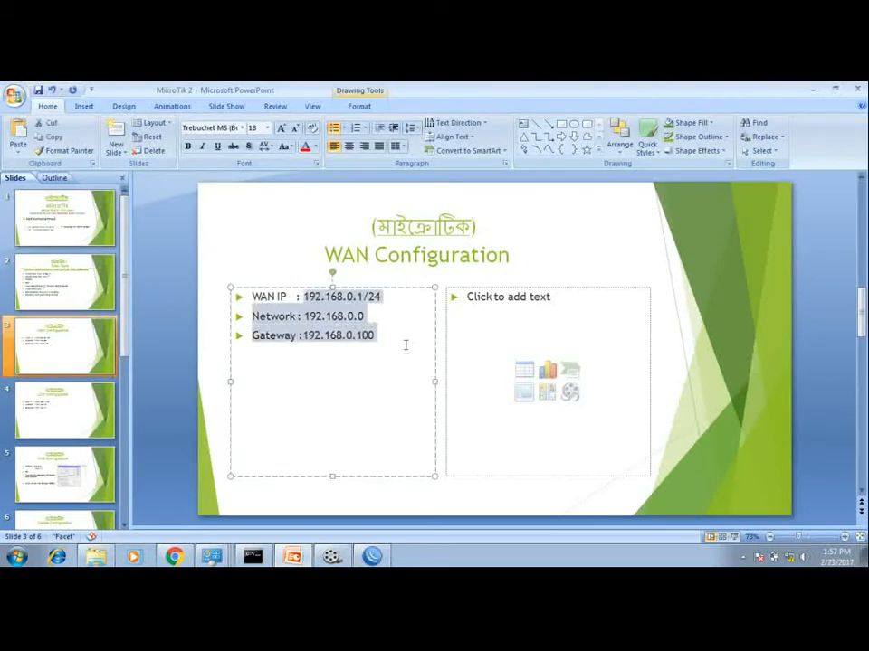
click(259, 246)
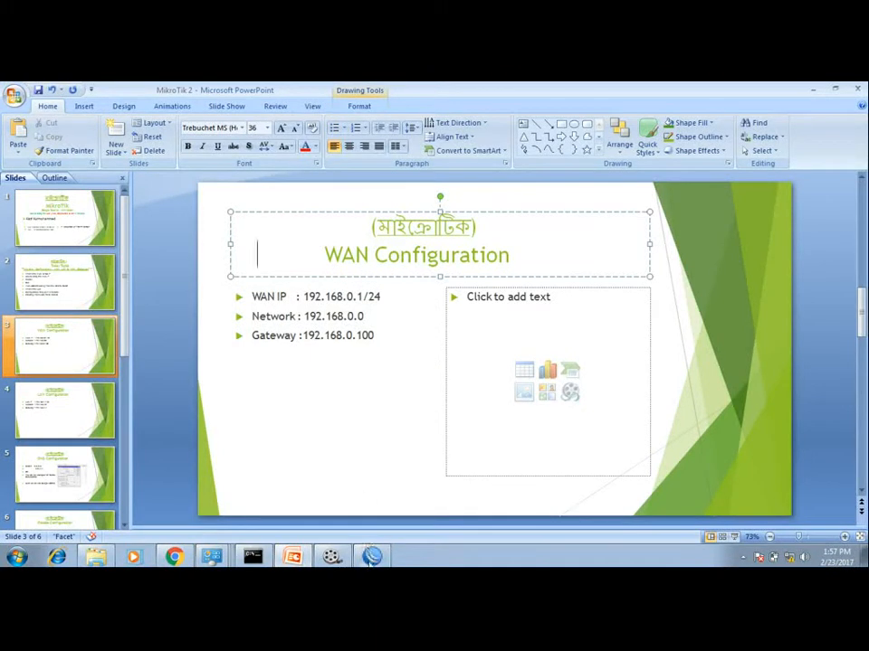
click(303, 298)
drag(304, 296, 382, 295)
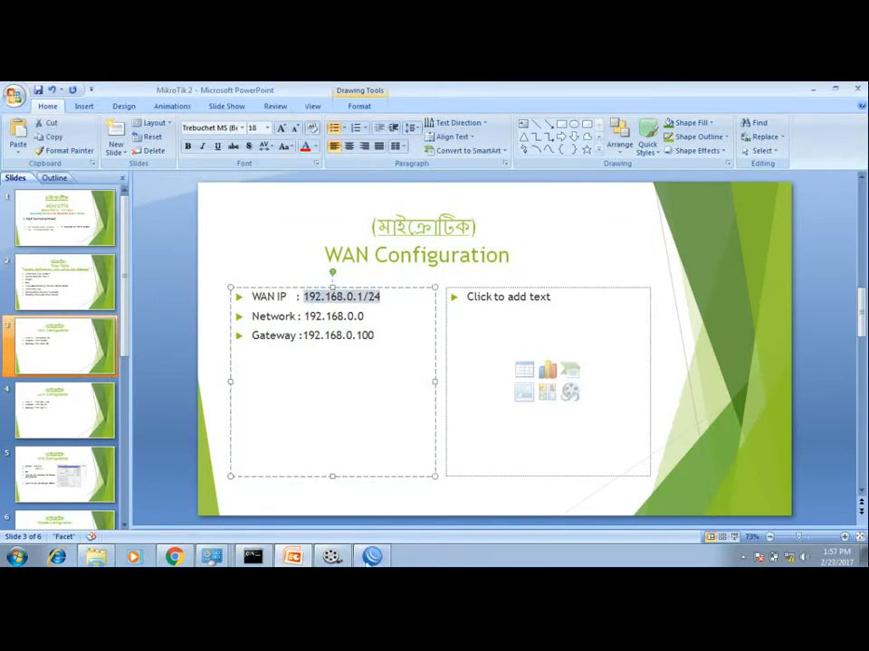
click(372, 556)
click(372, 557)
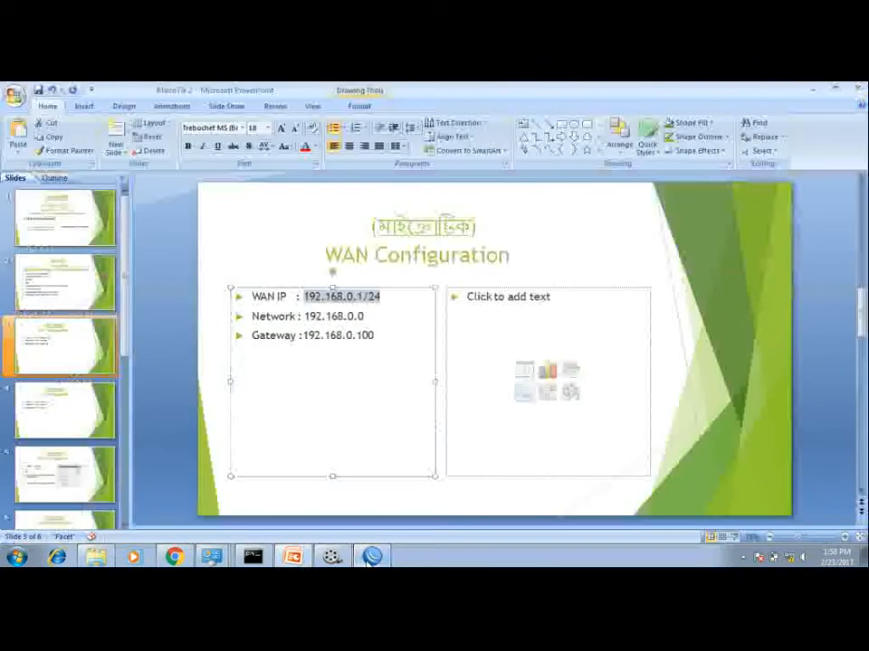
click(362, 297)
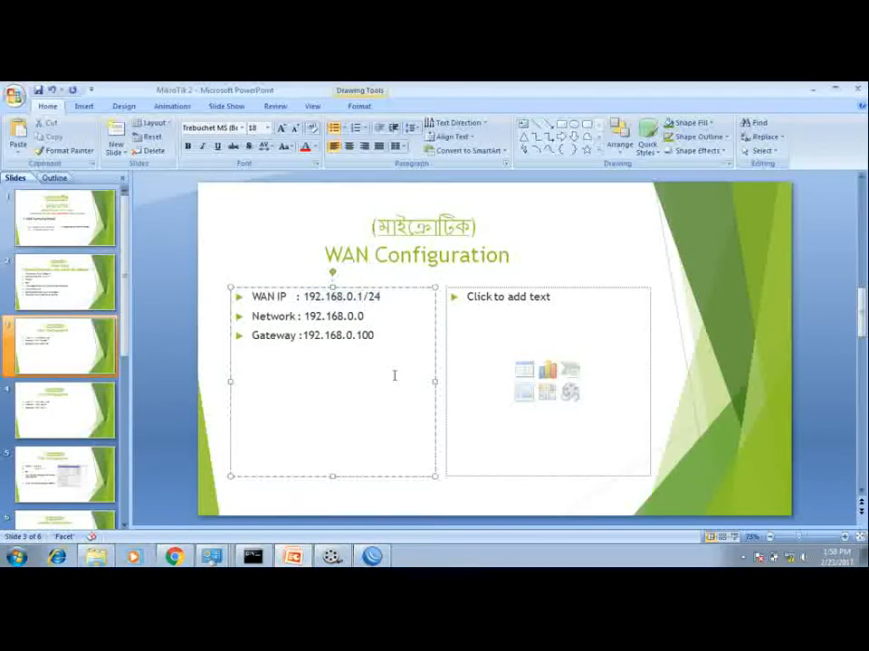
key(BackSpace)
text(6)
key(ctrl+s)
Step: Back in WinBox, add the address 192.168.0.6/24 on interface ether2
click(372, 556)
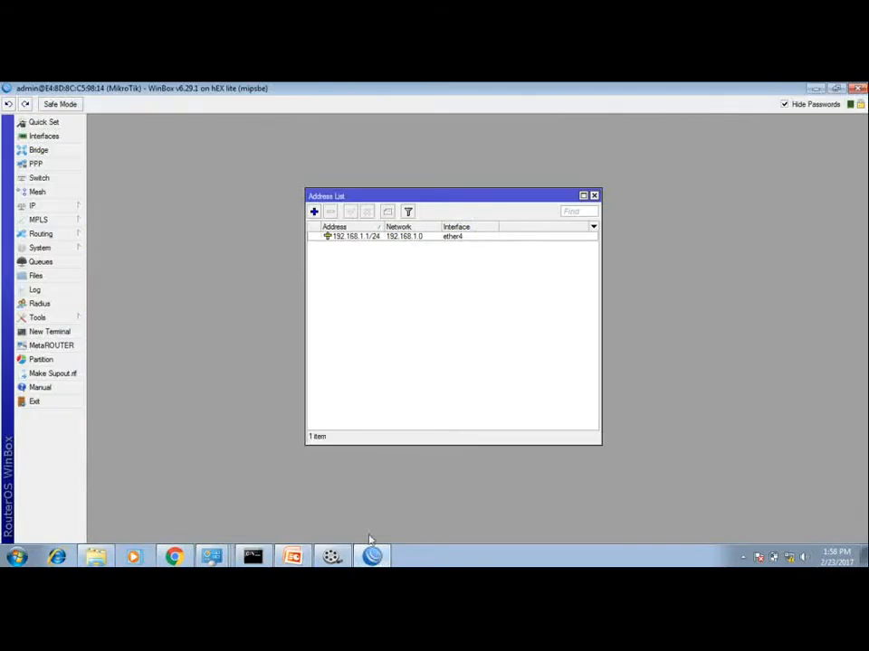
click(314, 212)
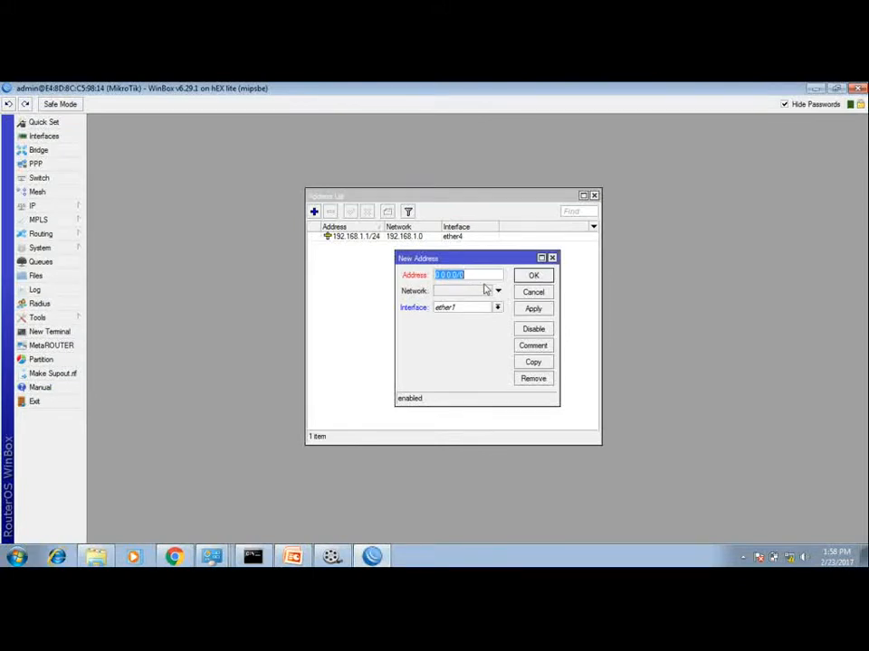
text(192.168.0.6/24)
click(496, 308)
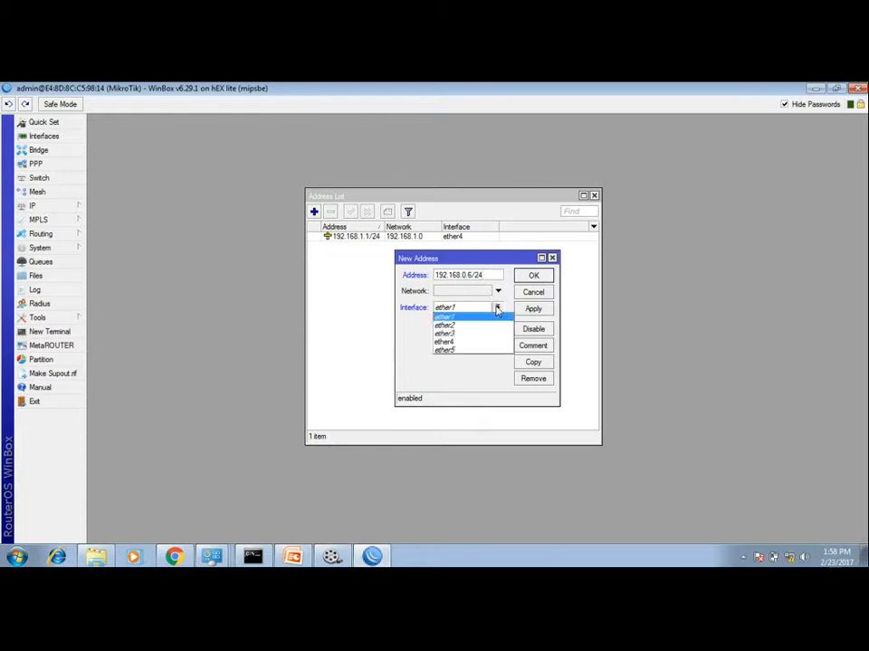
click(455, 327)
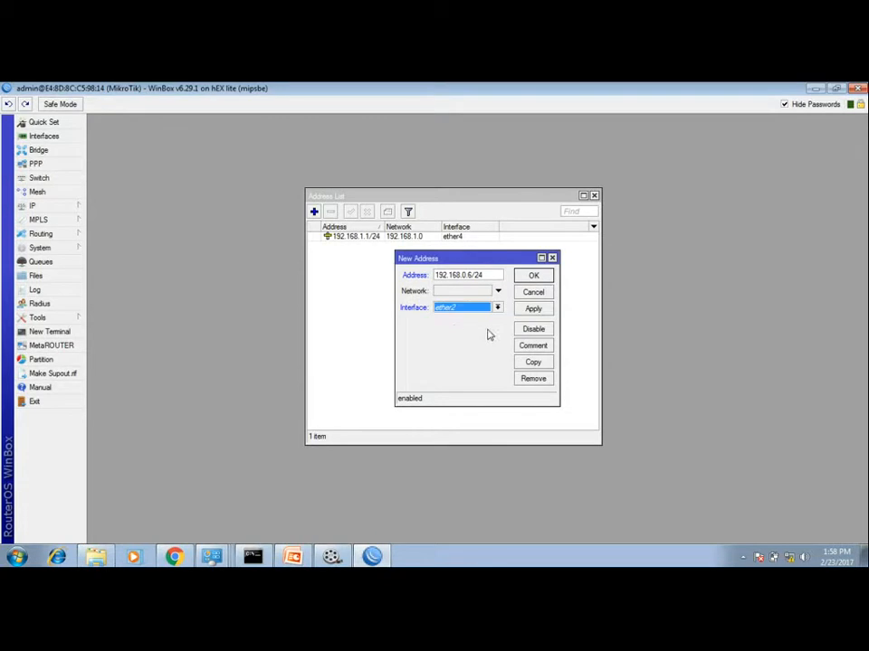
click(532, 308)
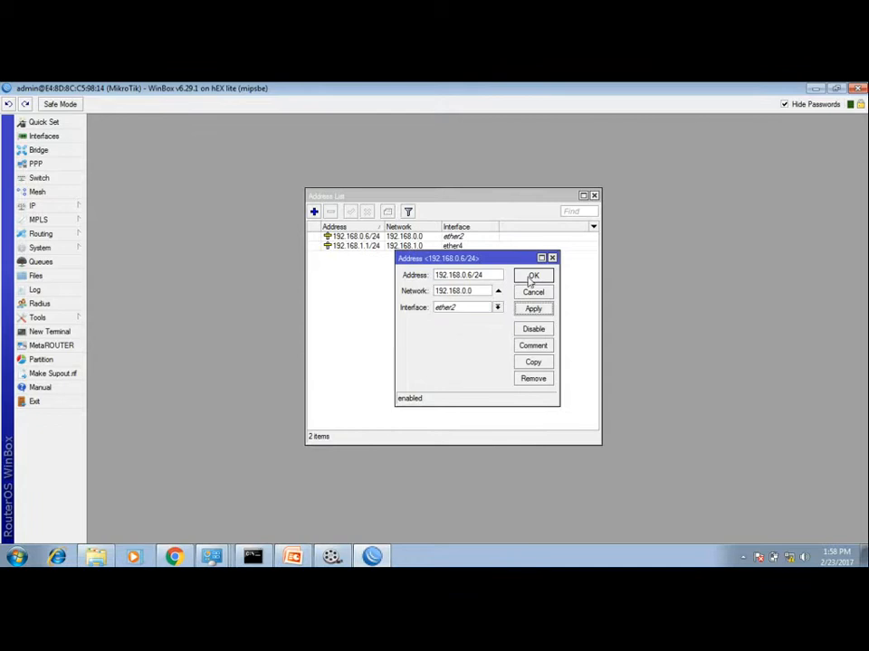
click(532, 276)
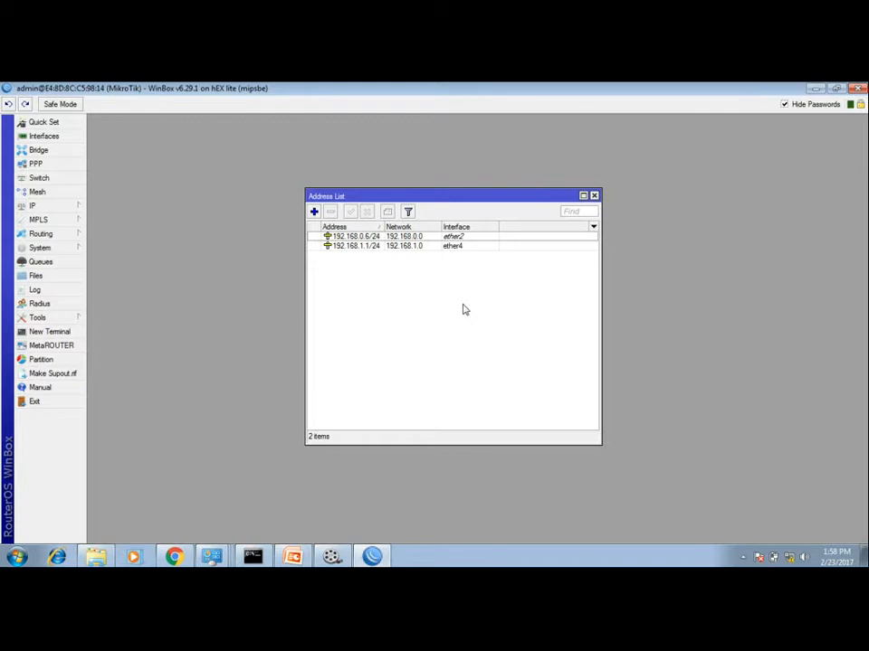
Step: Add the comment WAN to the 192.168.0.6/24 address entry
click(465, 240)
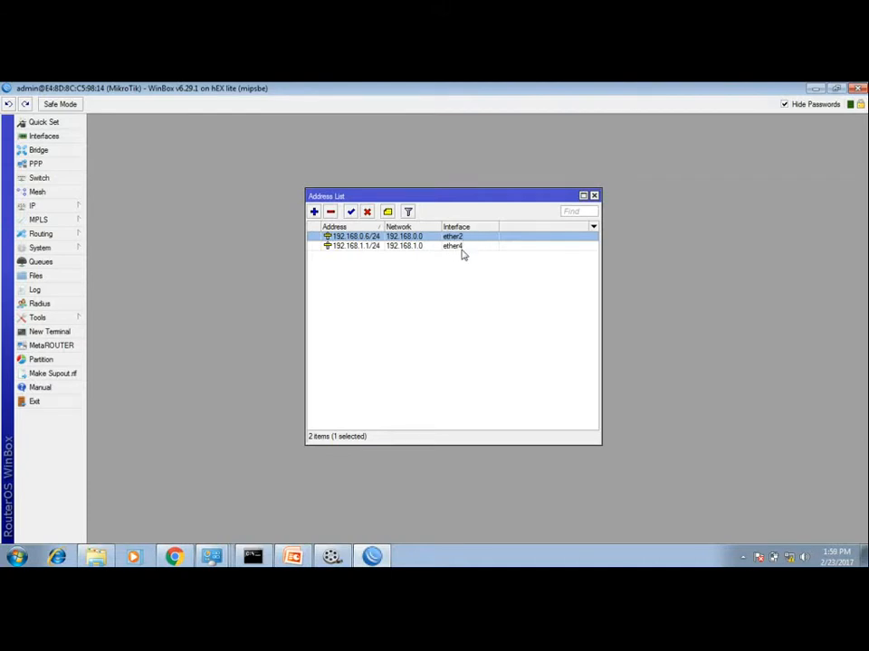
double_click(386, 237)
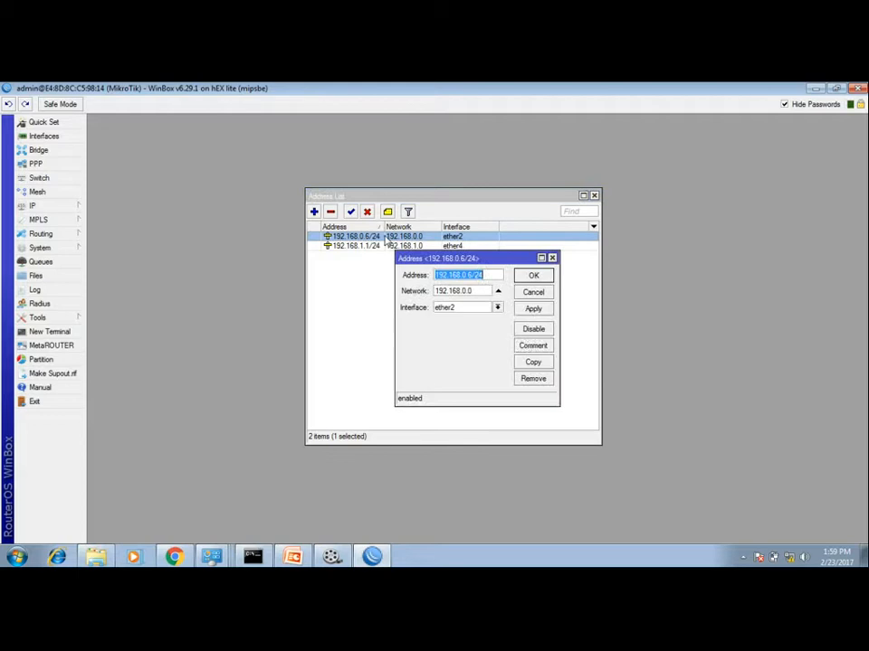
click(535, 347)
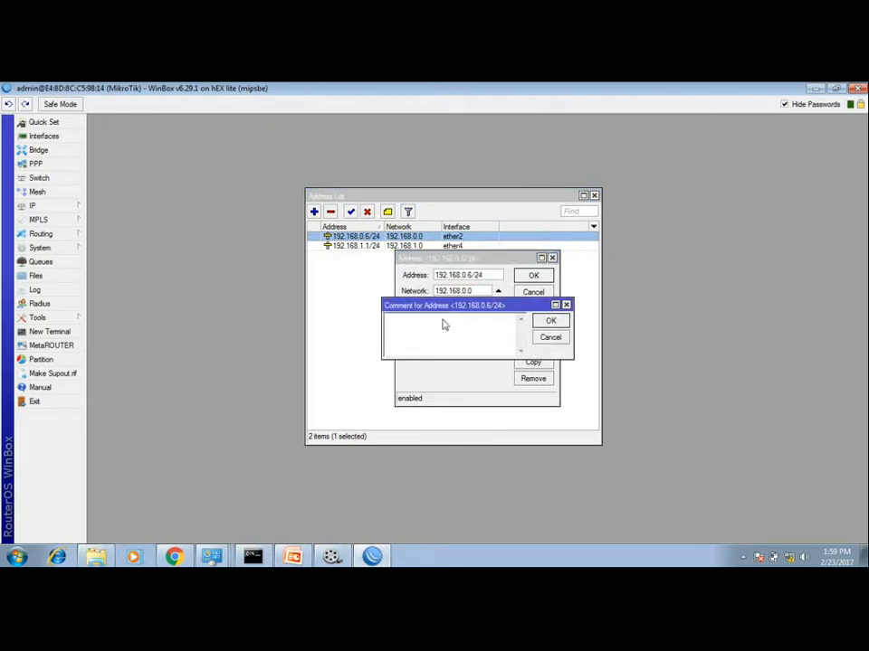
text(WAN)
click(550, 321)
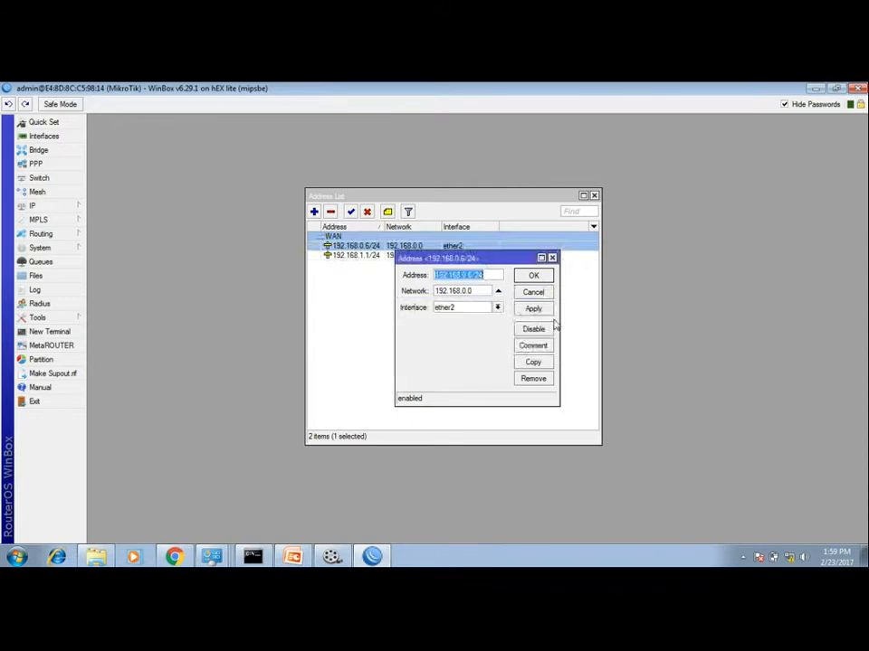
click(533, 275)
Step: Add the comment LAN to the 192.168.1.1/24 address entry
double_click(408, 259)
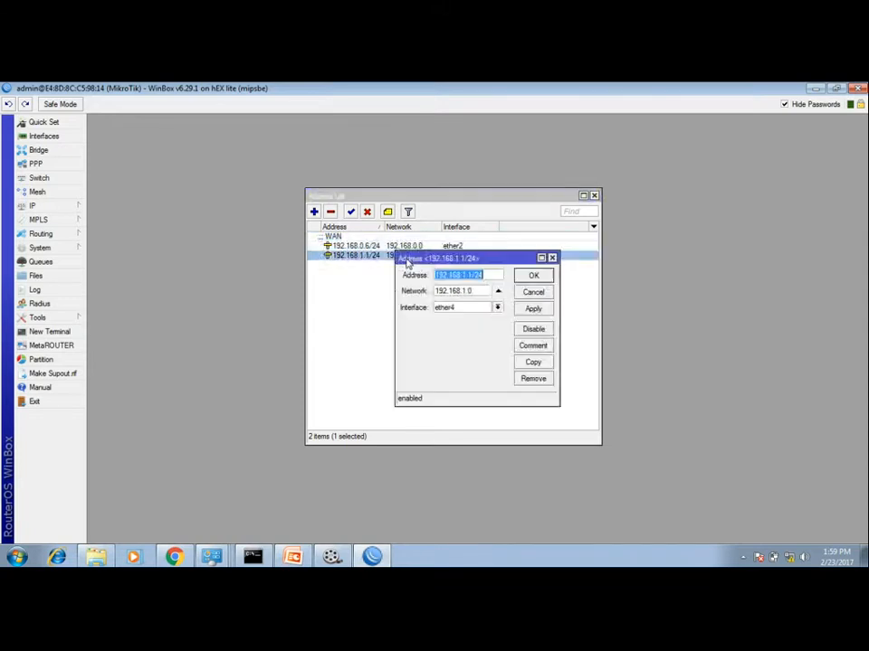
click(546, 348)
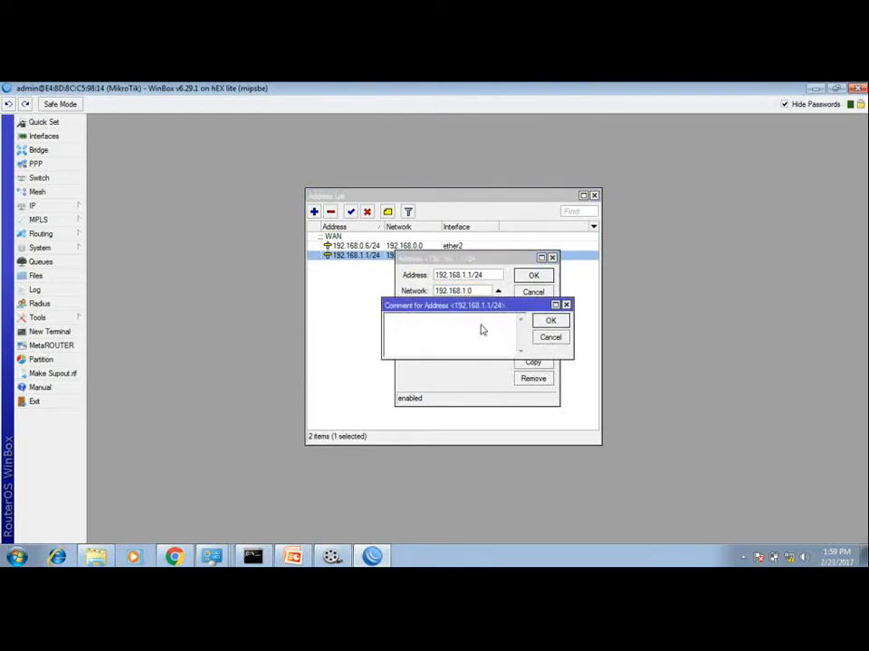
text(LAN)
click(543, 321)
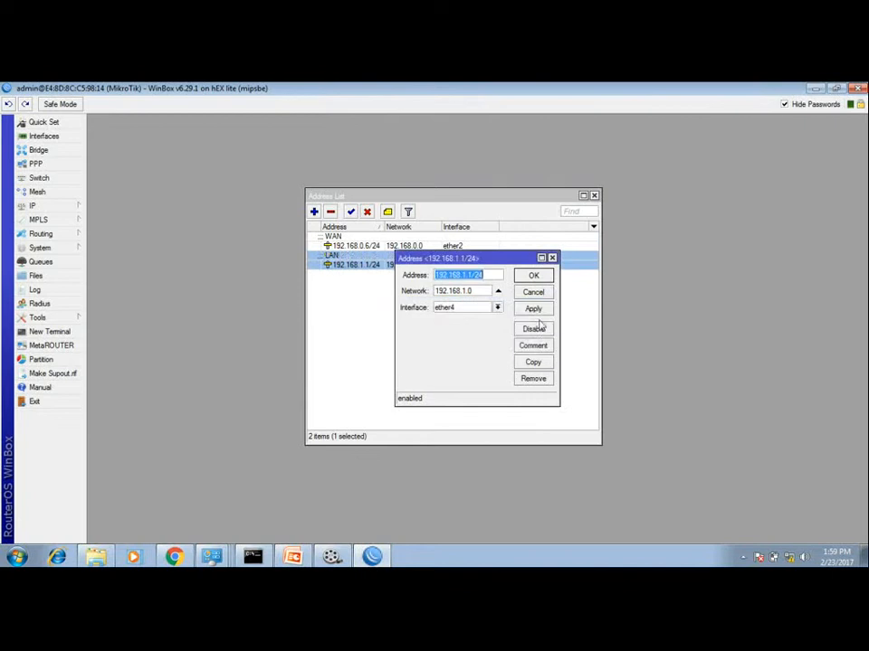
click(533, 275)
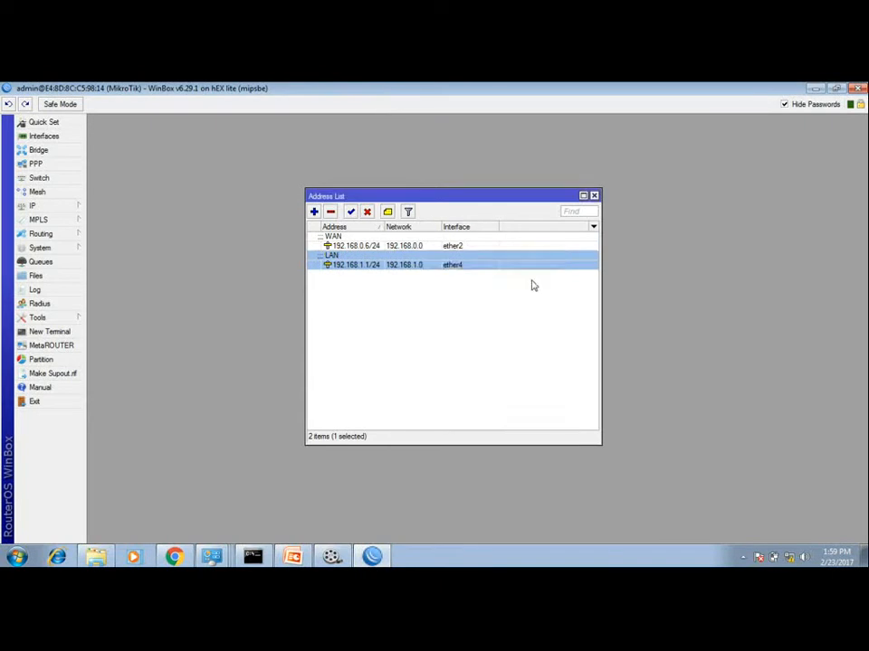
click(482, 324)
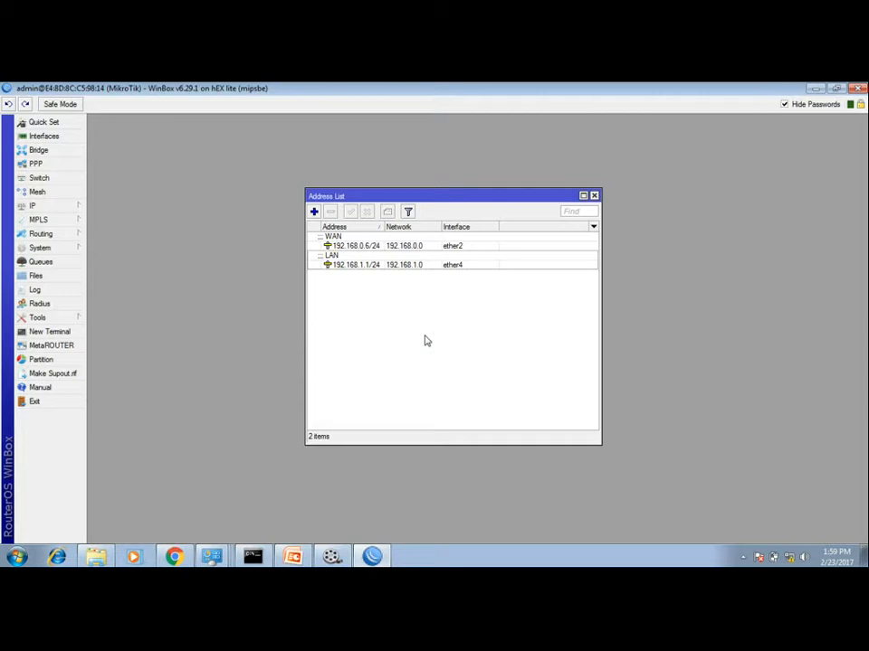
Step: Open the route list and start adding a new route with destination 0.0.0.0/0
click(77, 208)
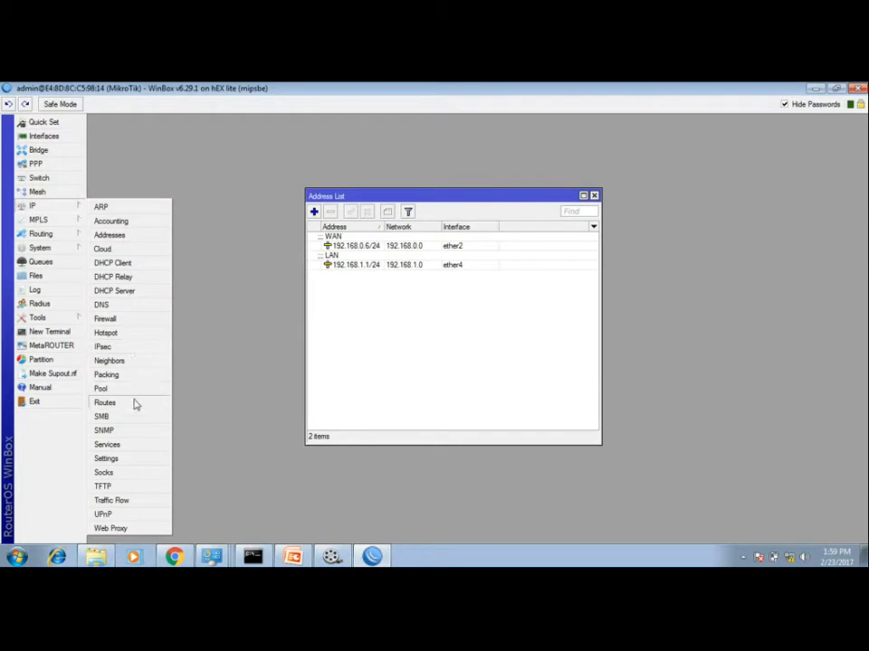
click(106, 403)
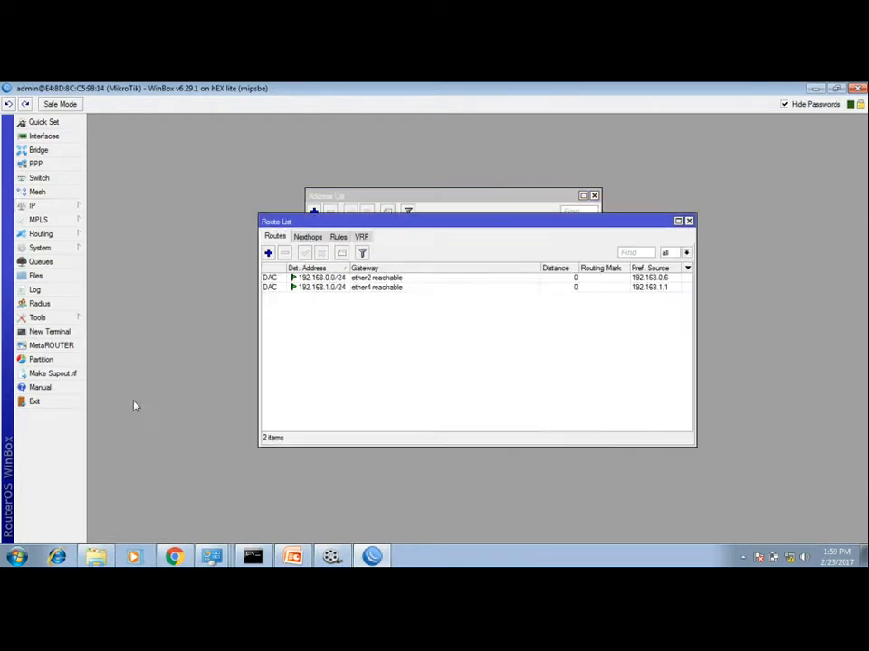
click(268, 252)
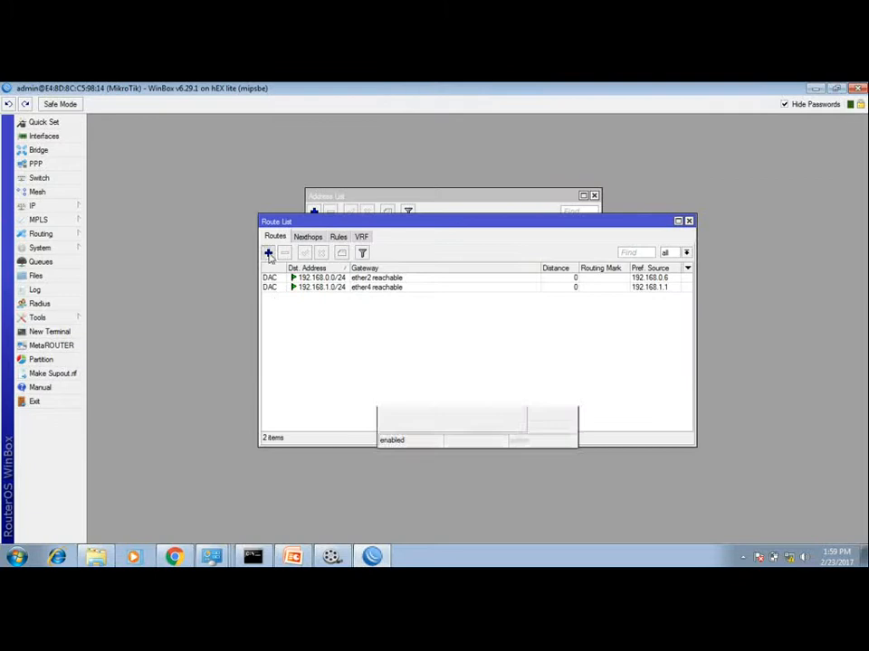
double_click(435, 218)
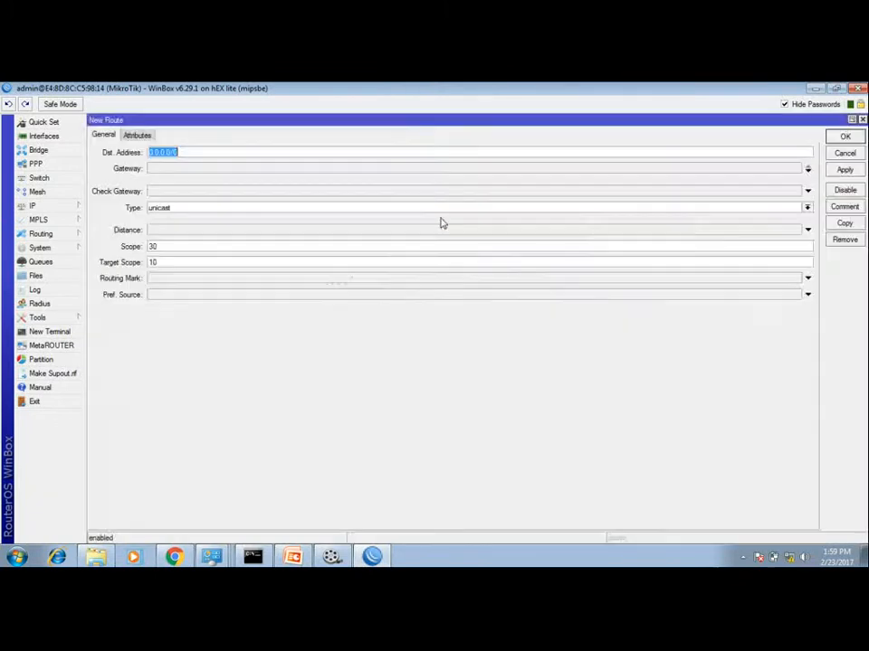
click(199, 150)
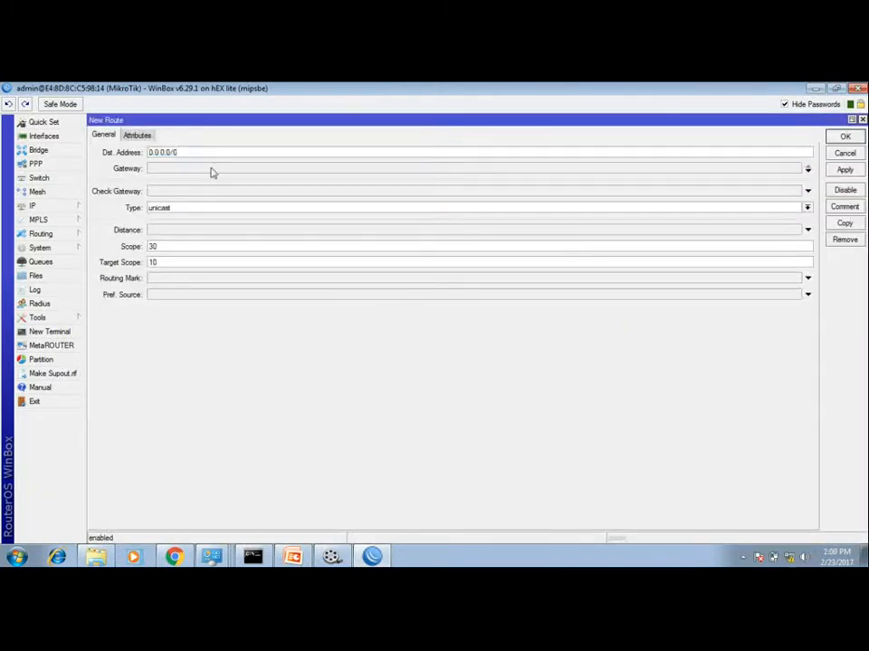
click(212, 168)
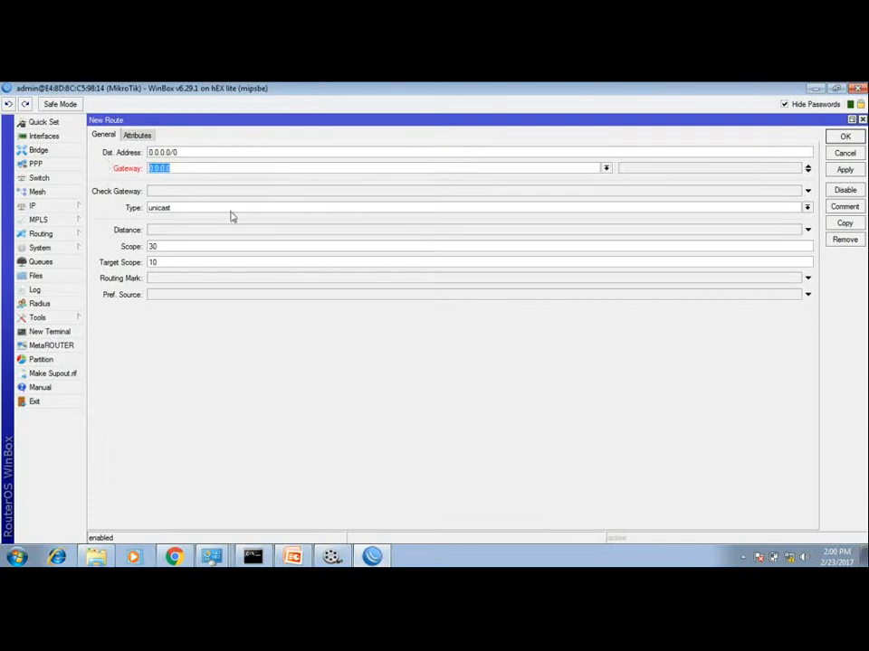
Step: Switch to PowerPoint to check the gateway address on the WAN Configuration slide, then return to WinBox
click(294, 557)
click(381, 335)
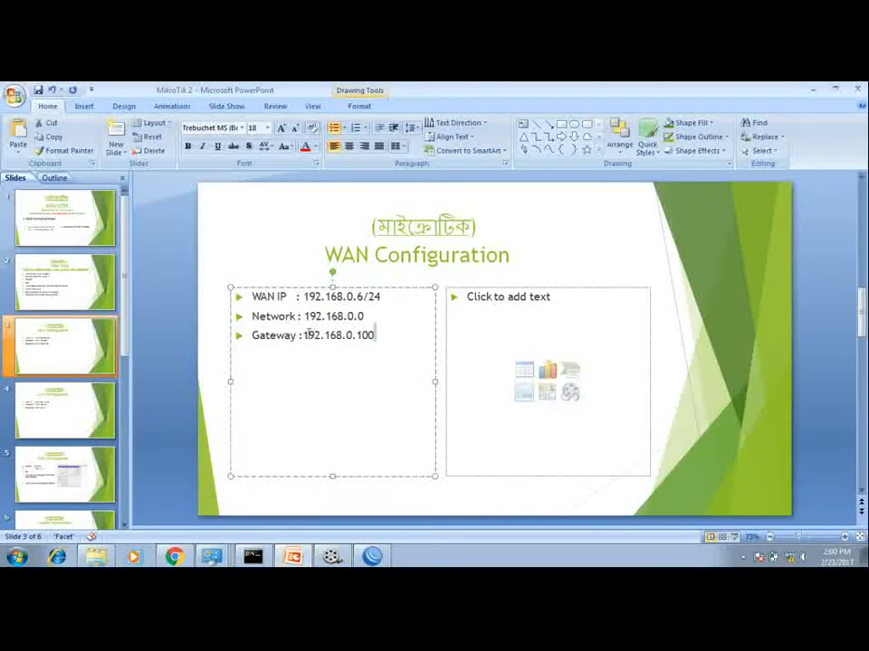
key(alt+Tab)
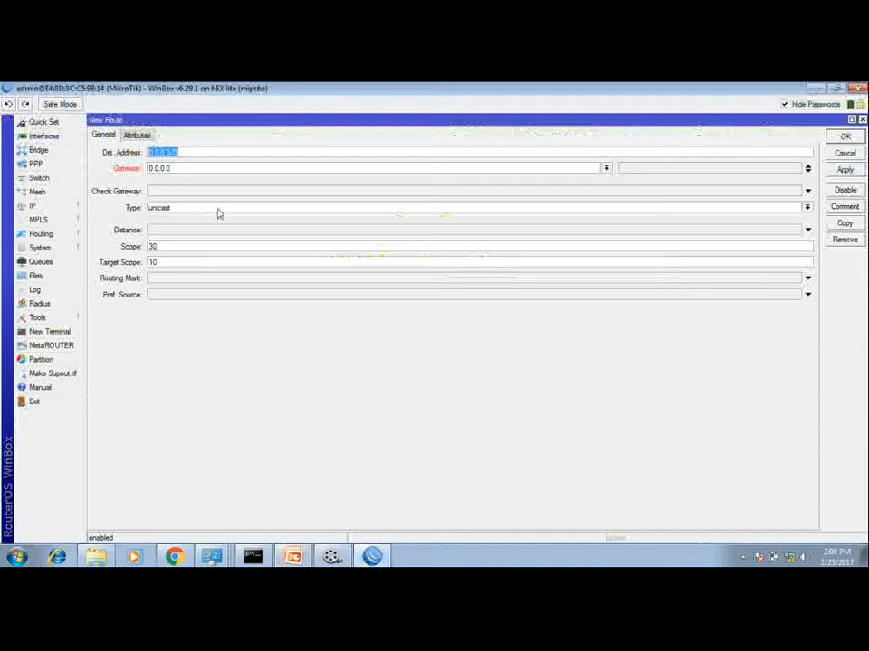
Step: Set the new route's gateway to 192.168.0.100 and save the route
double_click(180, 167)
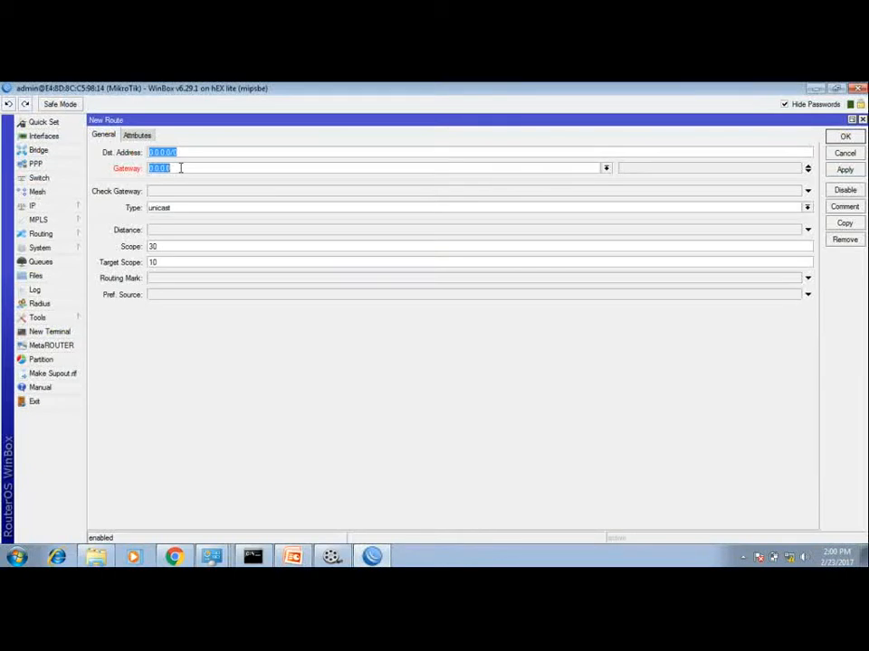
click(180, 168)
drag(180, 167, 152, 168)
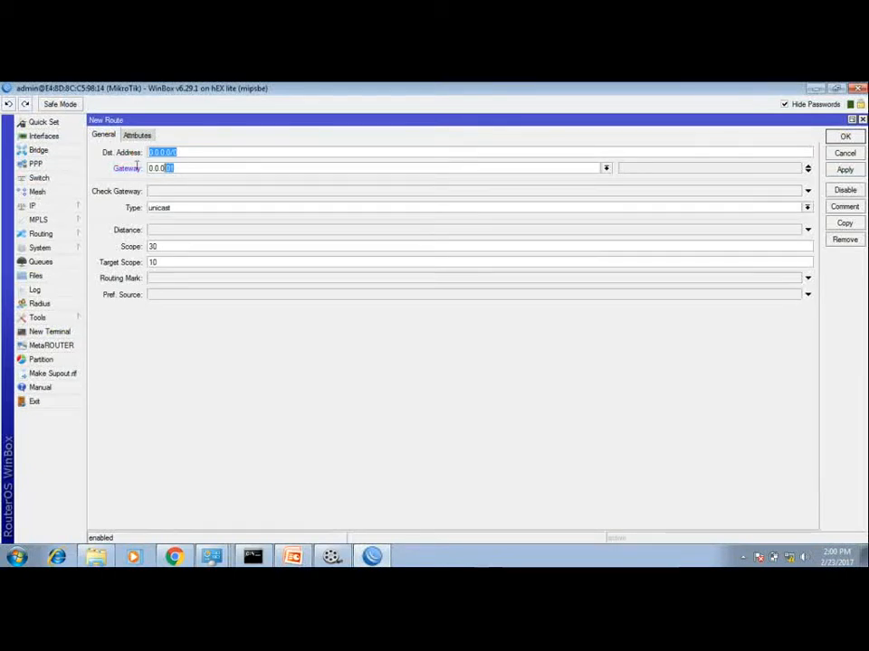
text(192.168.)
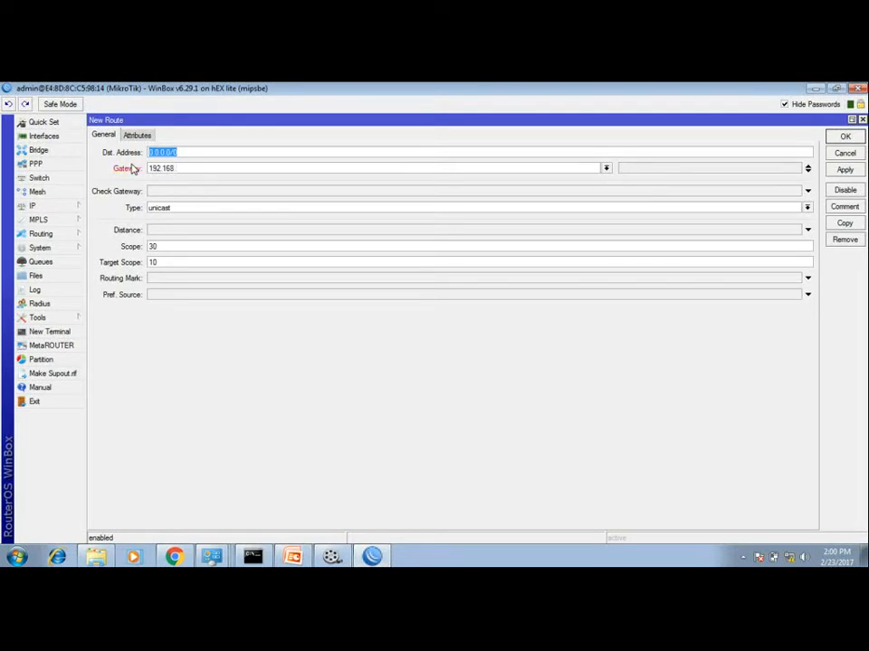
text(0.100)
click(843, 137)
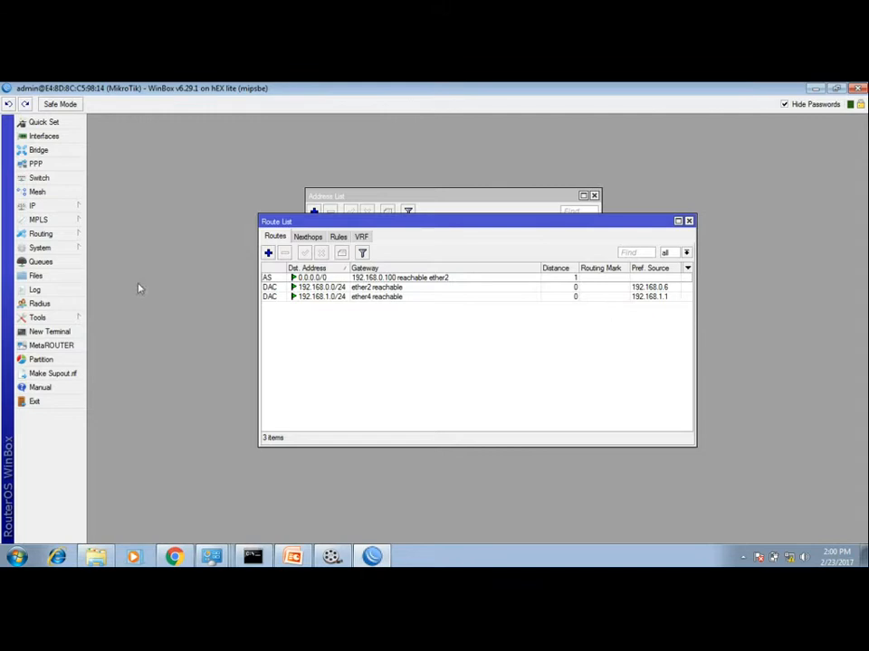
Step: Configure the router's DNS servers as 8.8.8.8 and 8.8.4.4 with remote requests allowed
click(66, 208)
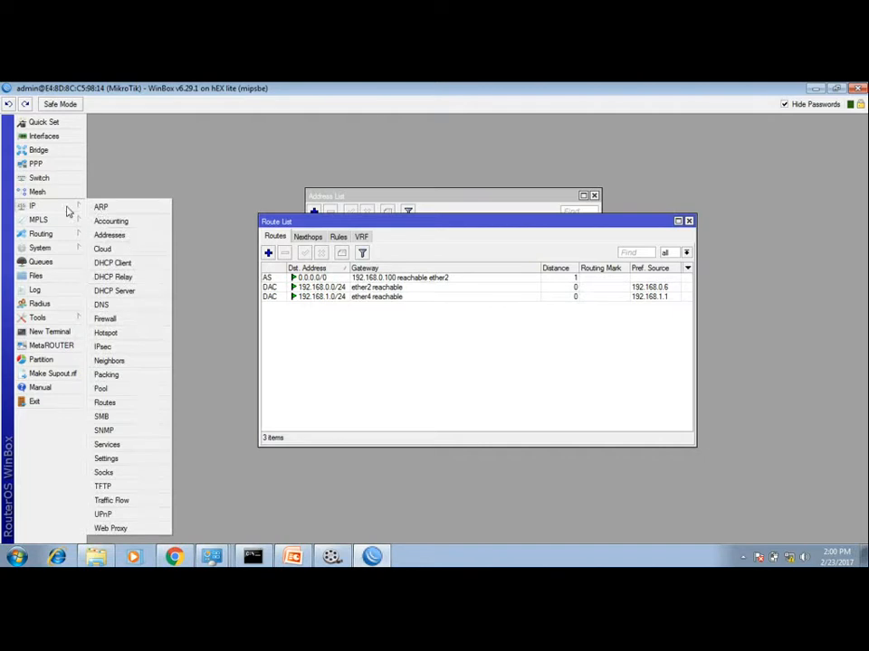
click(121, 304)
click(460, 263)
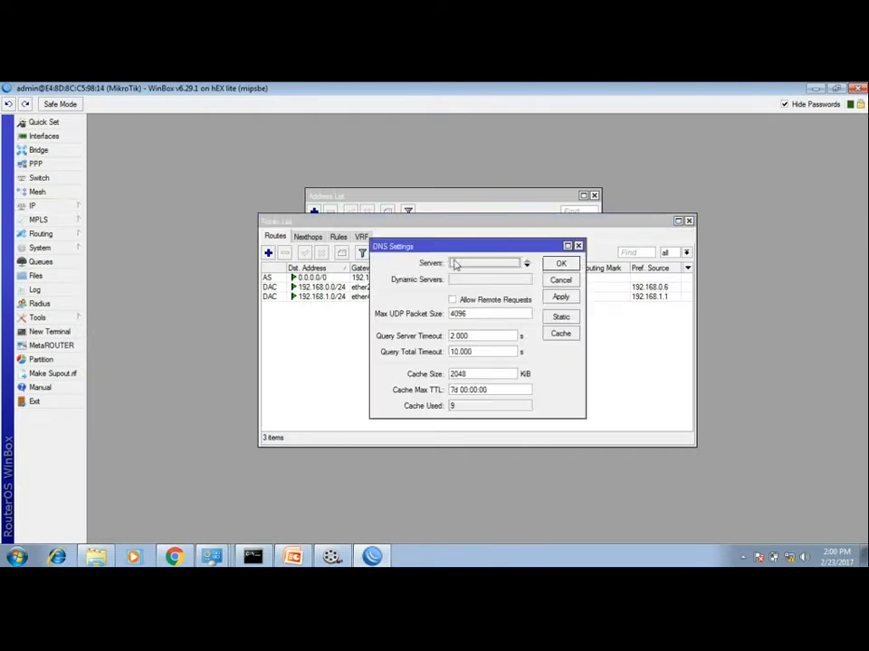
click(462, 264)
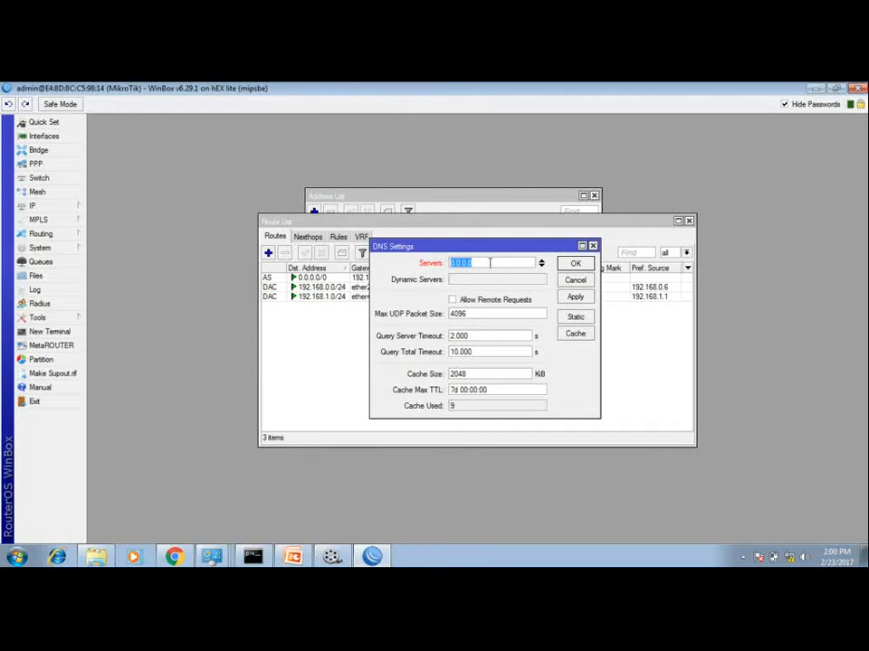
text(8.8.8.8)
click(541, 266)
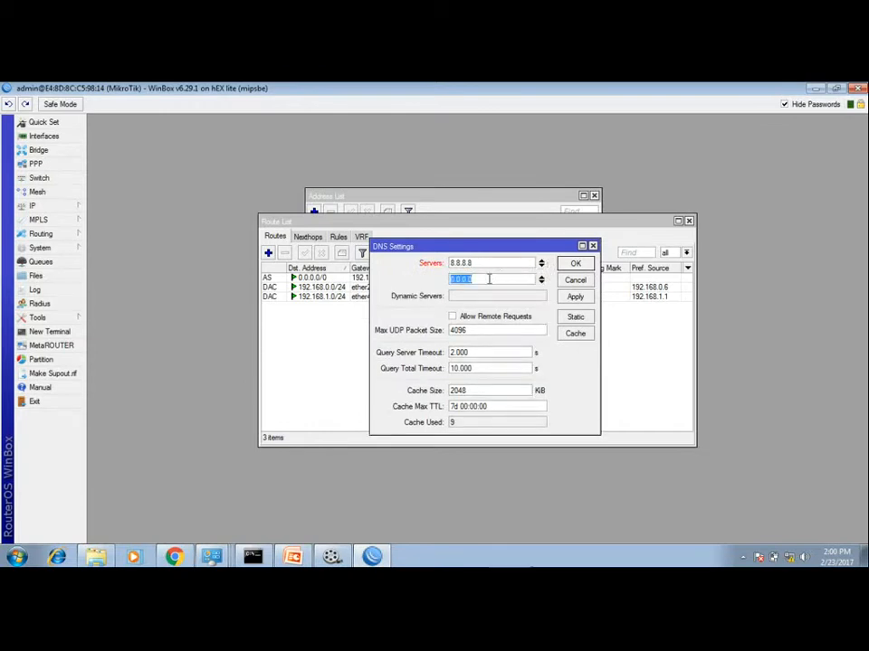
text(8.8.4.4)
click(466, 318)
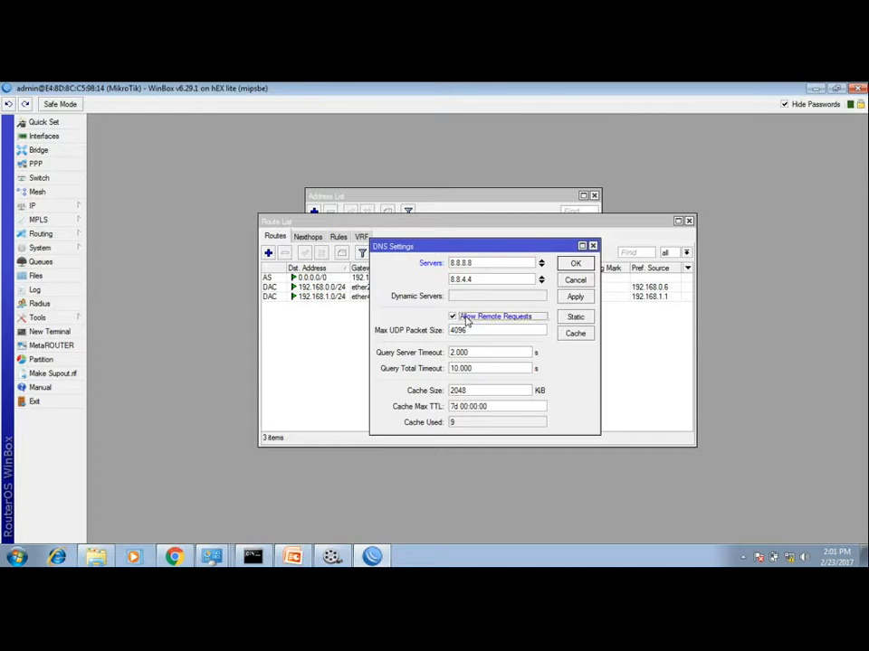
click(569, 264)
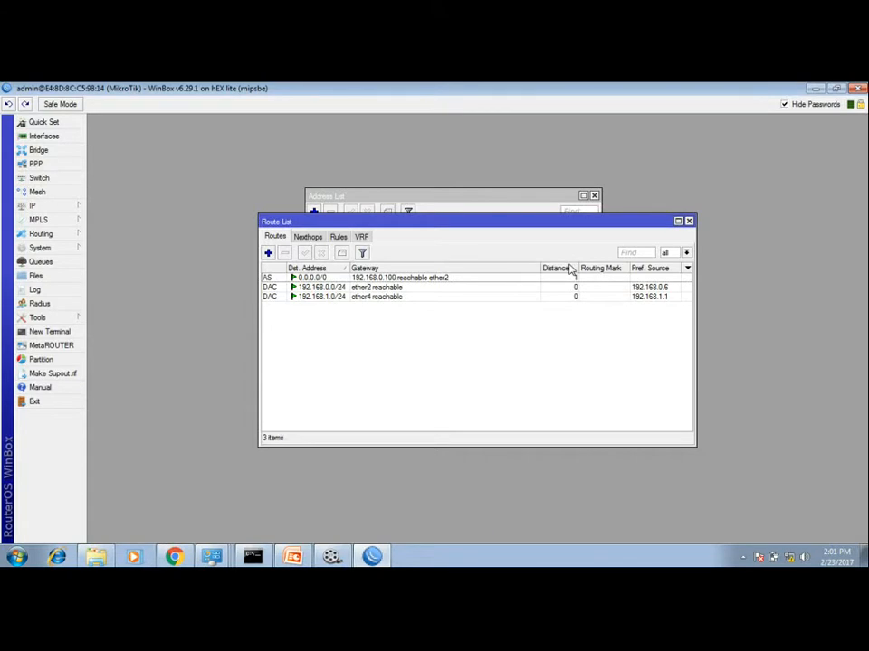
Step: Open a new router terminal and ping 8.8.8.8 from the router
click(56, 335)
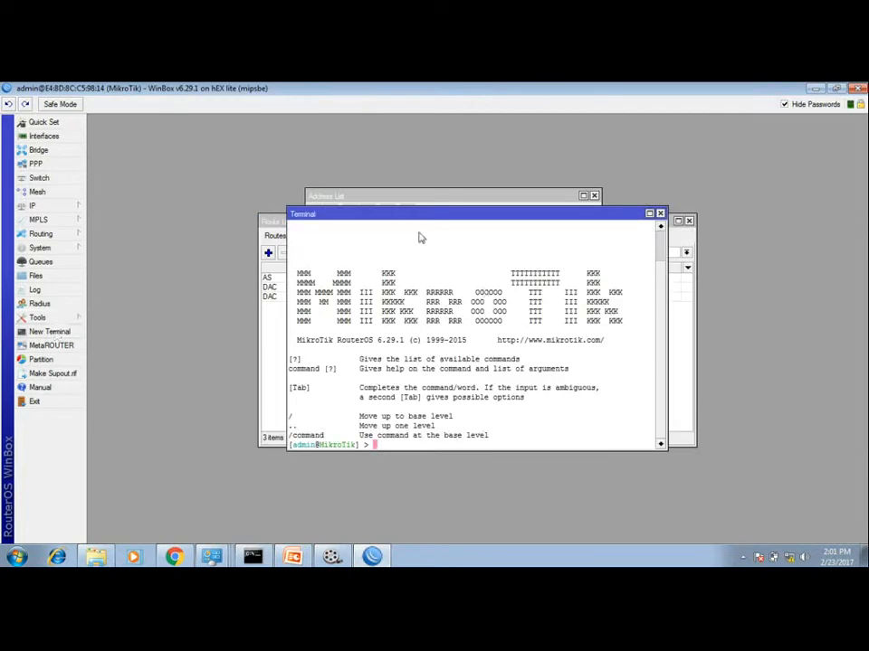
drag(403, 216, 393, 209)
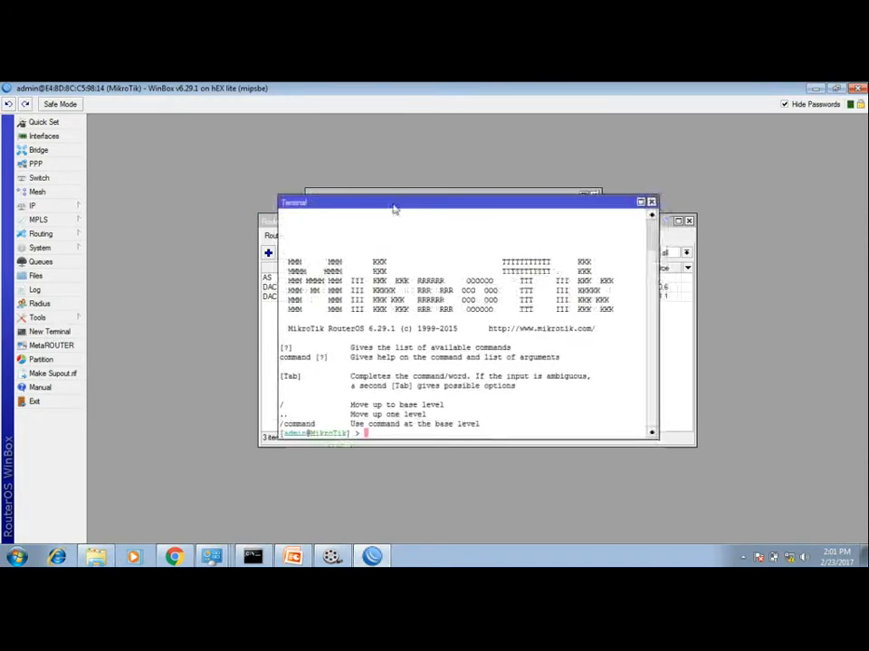
key(Return)
key(Return)
key(Return)
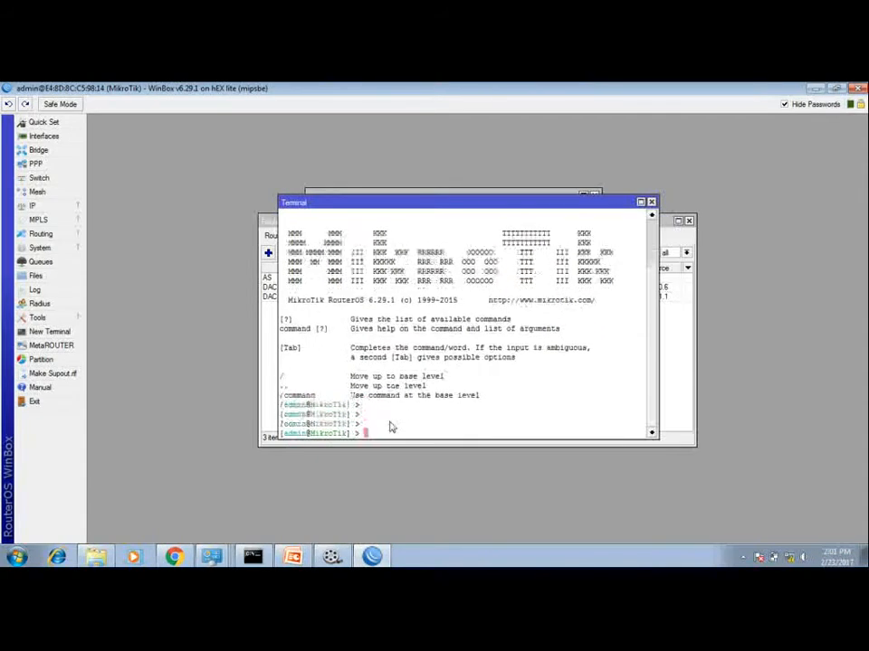
text(ping 8)
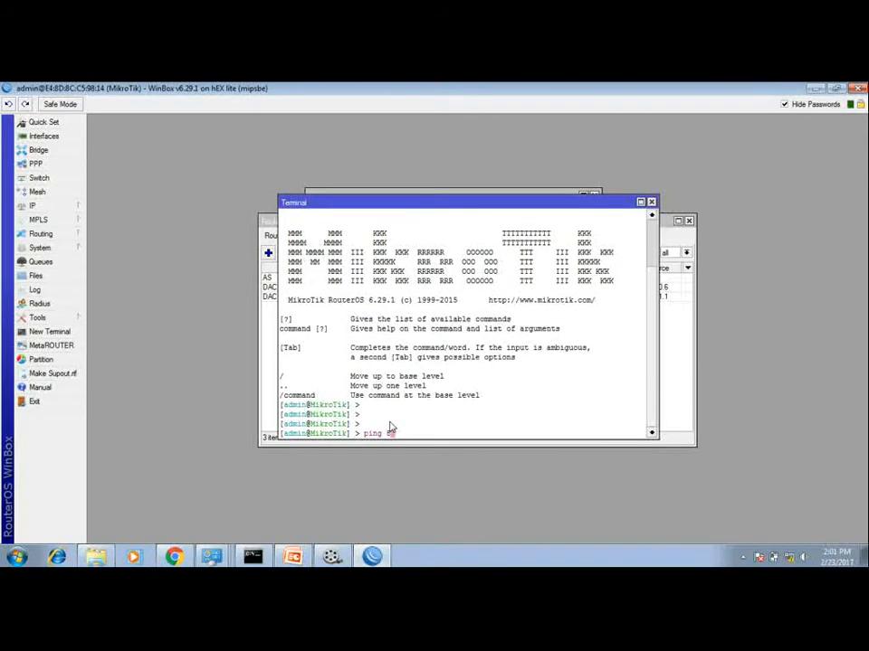
text(.8.8.8)
key(Return)
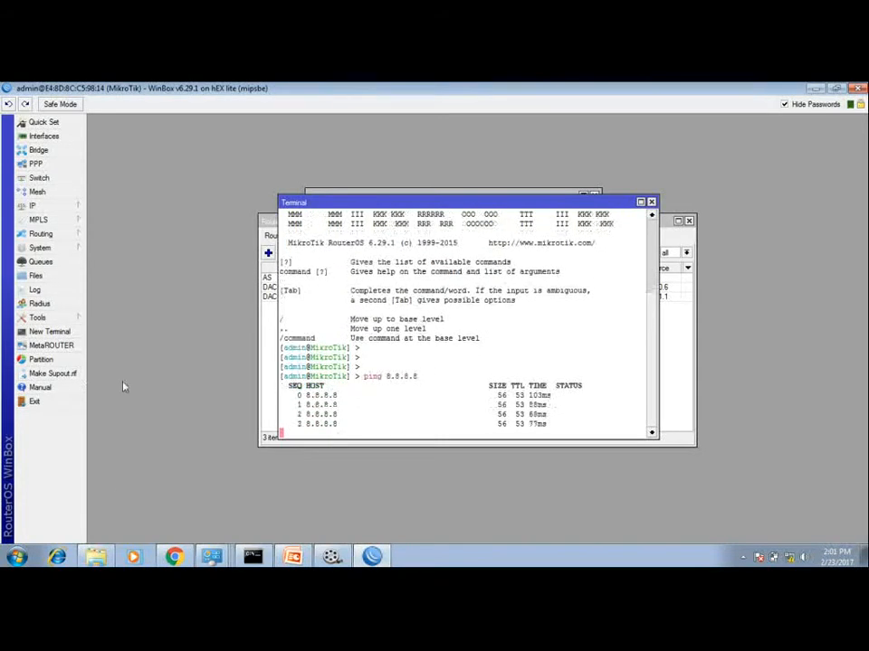
Step: In the Windows command prompt, stop the running ping and ping 8.8.8.8 from the PC
click(253, 557)
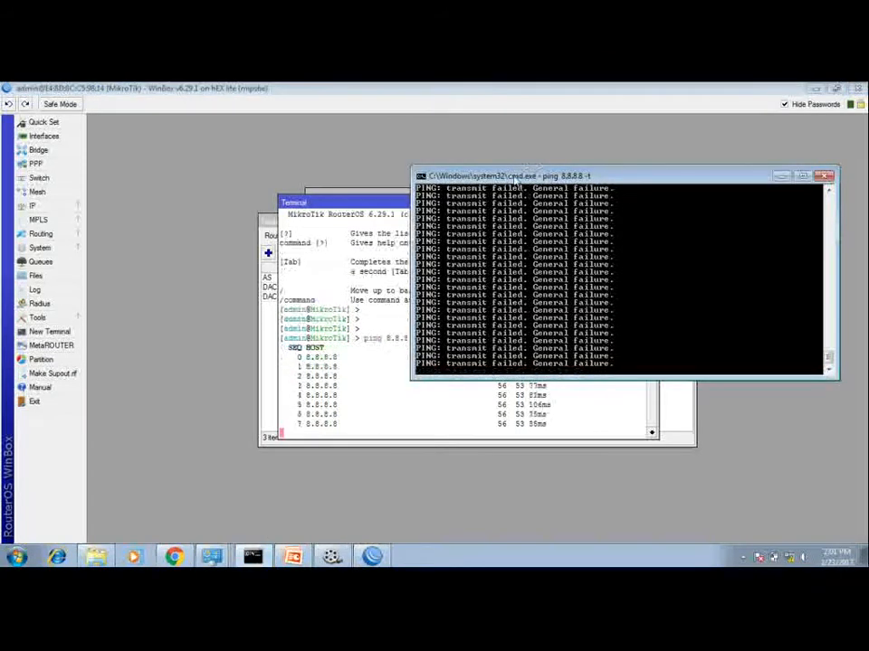
key(ctrl+c)
key(Return)
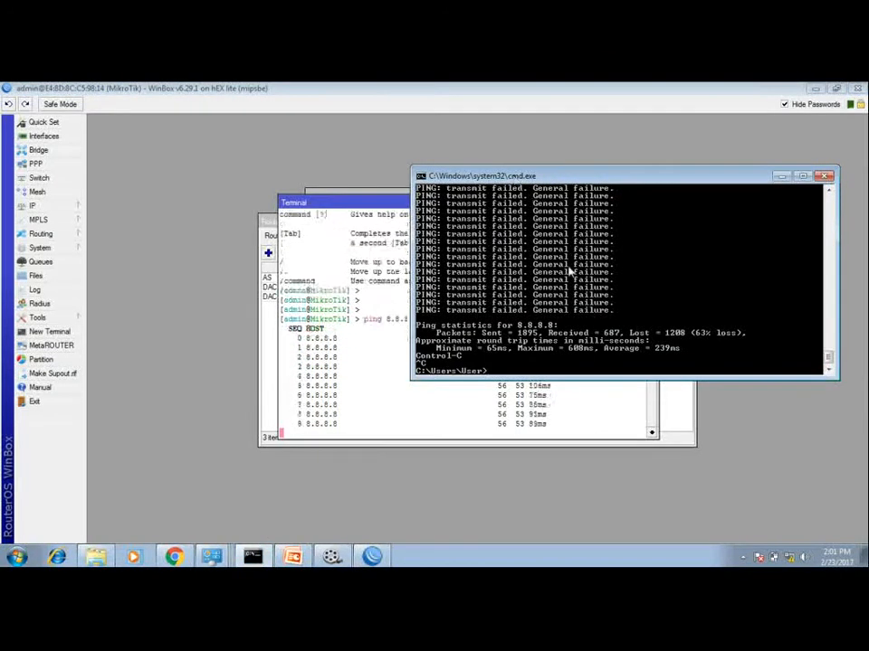
key(Return)
key(Return)
key(Return)
key(Return)
key(Return)
key(Return)
key(Return)
key(Return)
key(Return)
key(Return)
key(Return)
key(Return)
key(Return)
key(Return)
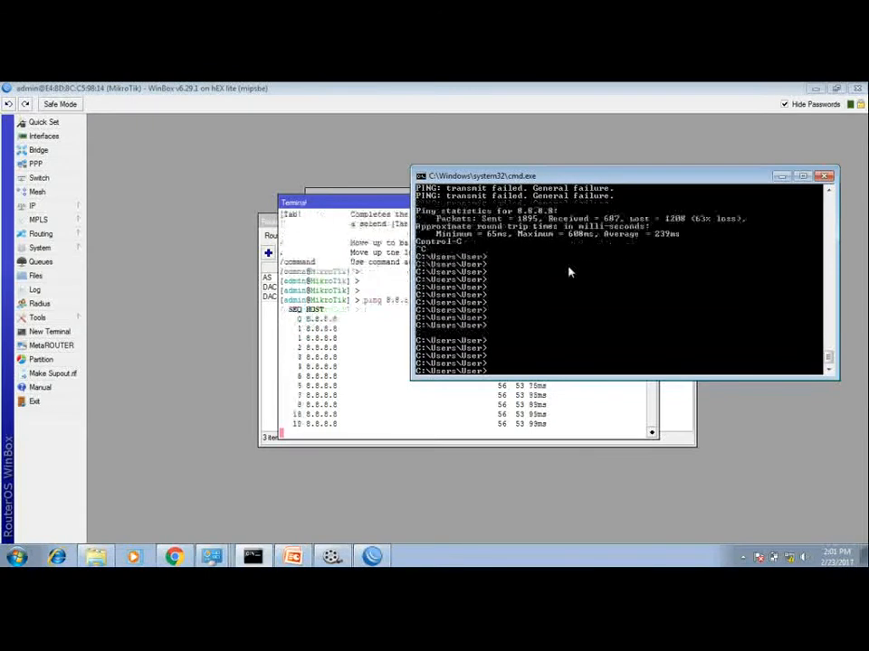
text(ping)
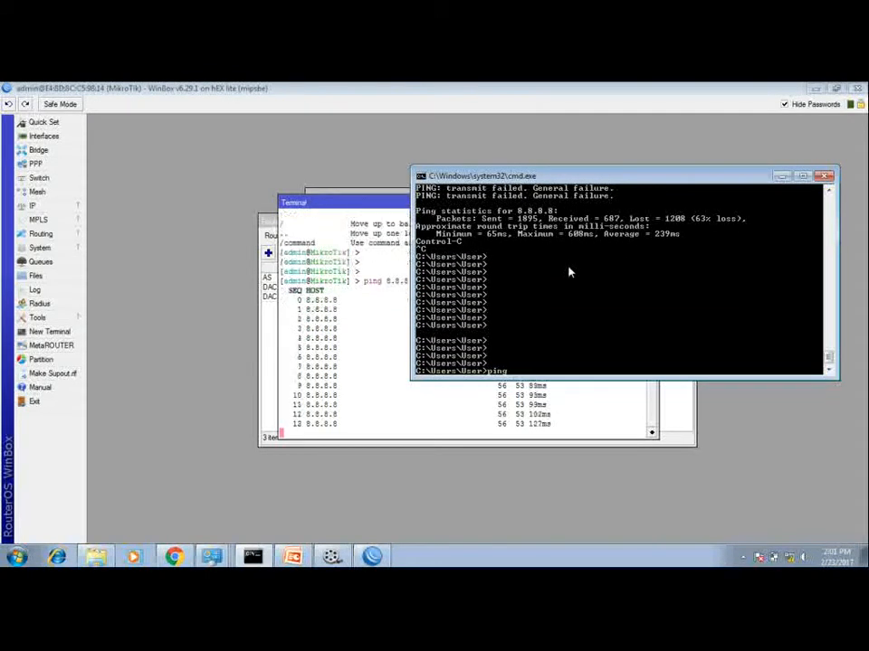
text( 8.8.8.8)
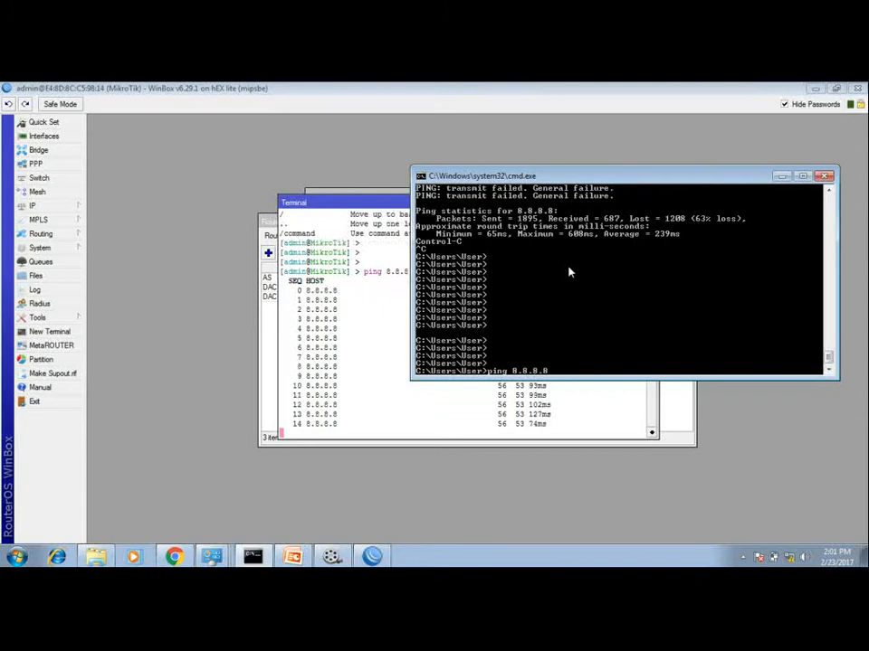
key(Return)
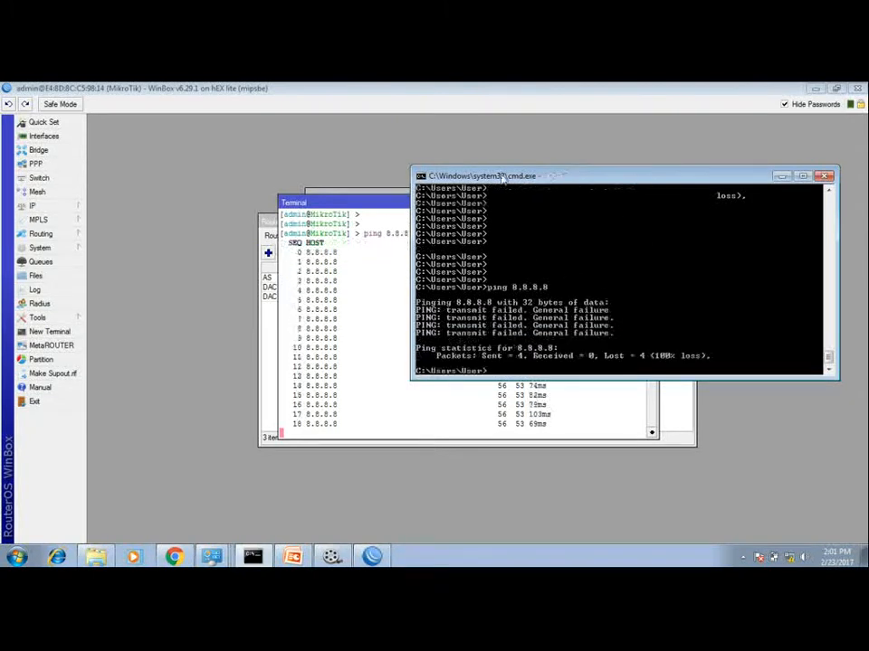
drag(502, 179, 521, 180)
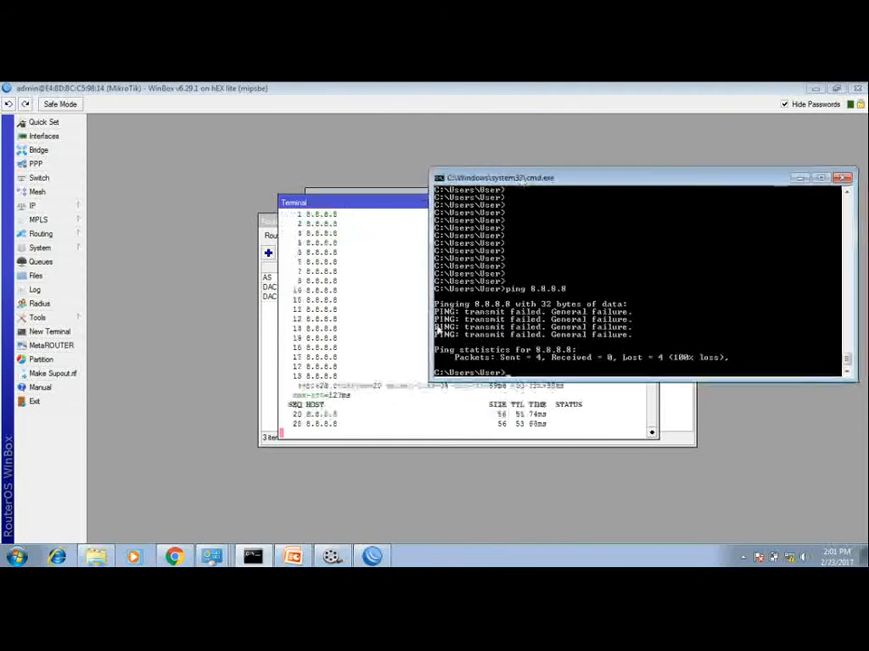
click(318, 202)
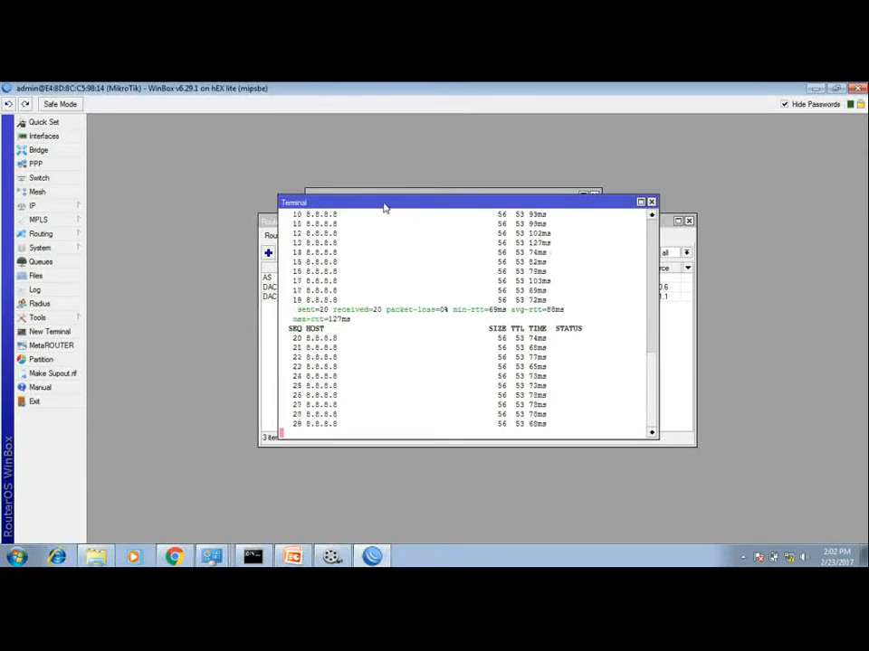
drag(382, 206, 355, 187)
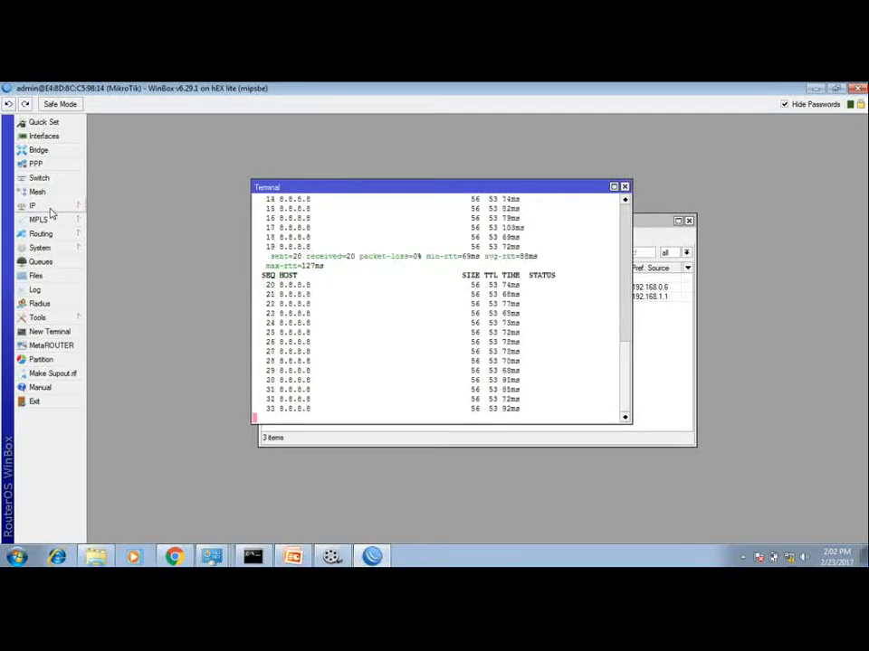
Step: Open the firewall's NAT rules and start a new NAT rule
click(51, 209)
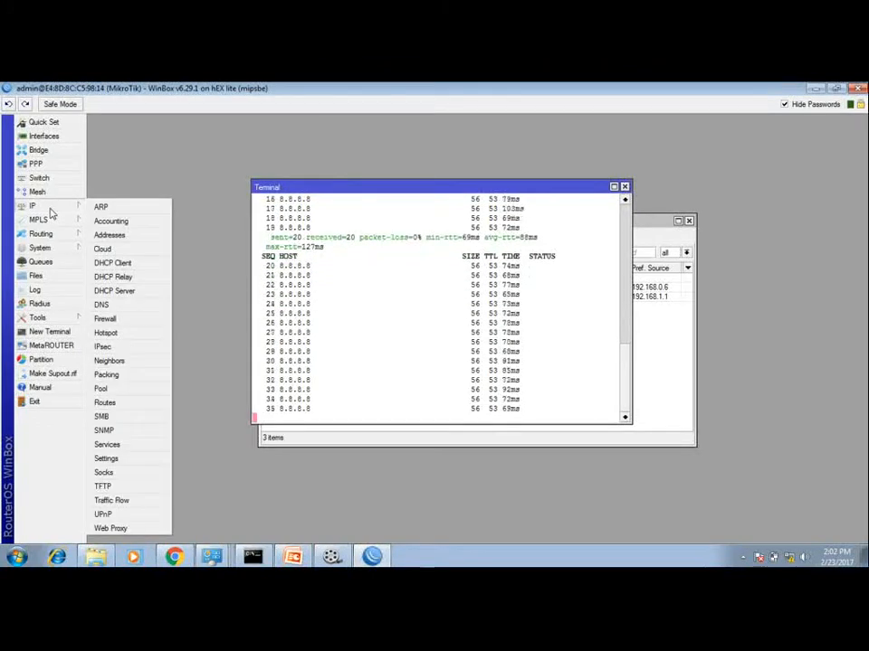
click(138, 322)
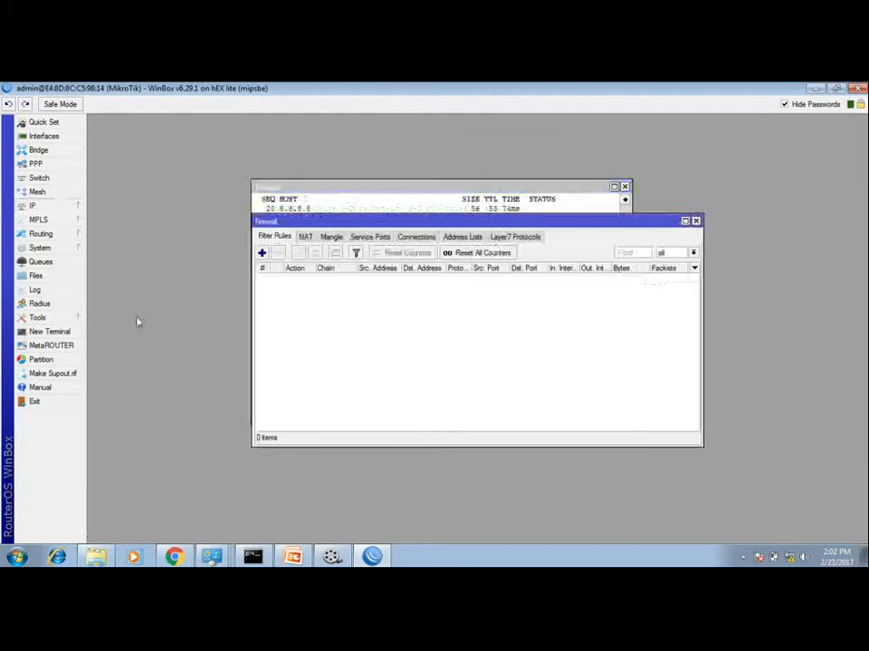
click(305, 238)
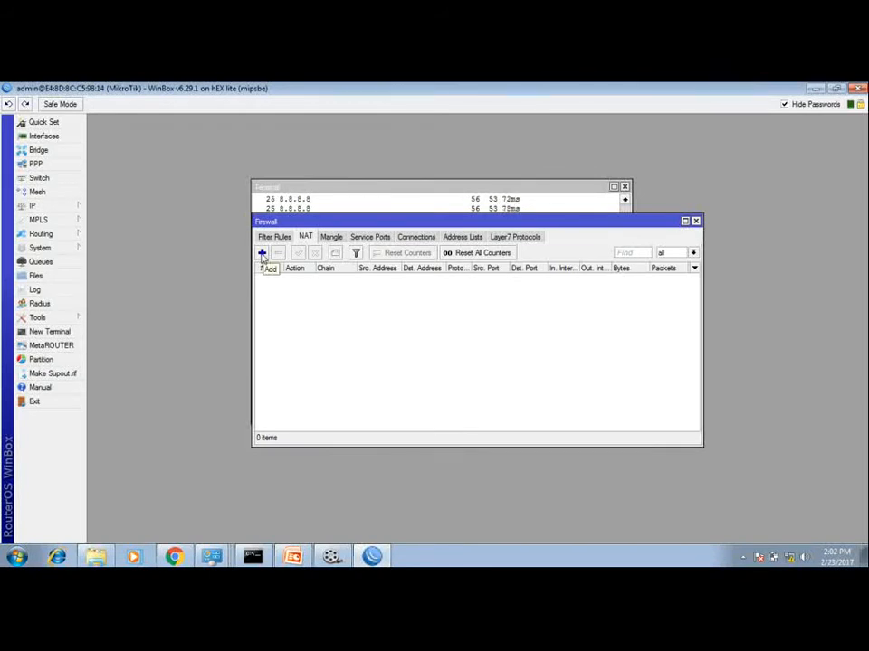
click(261, 253)
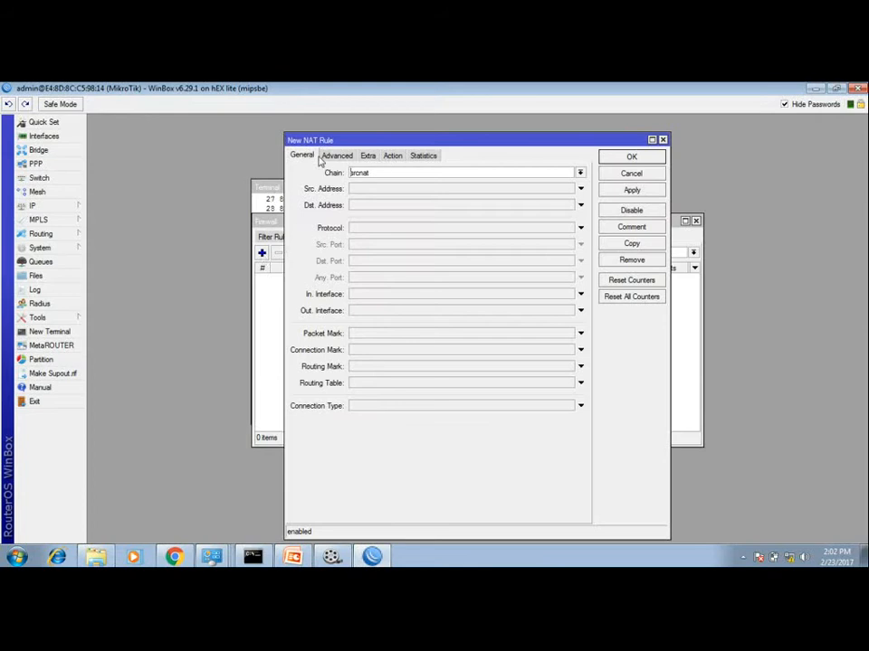
drag(326, 141, 305, 142)
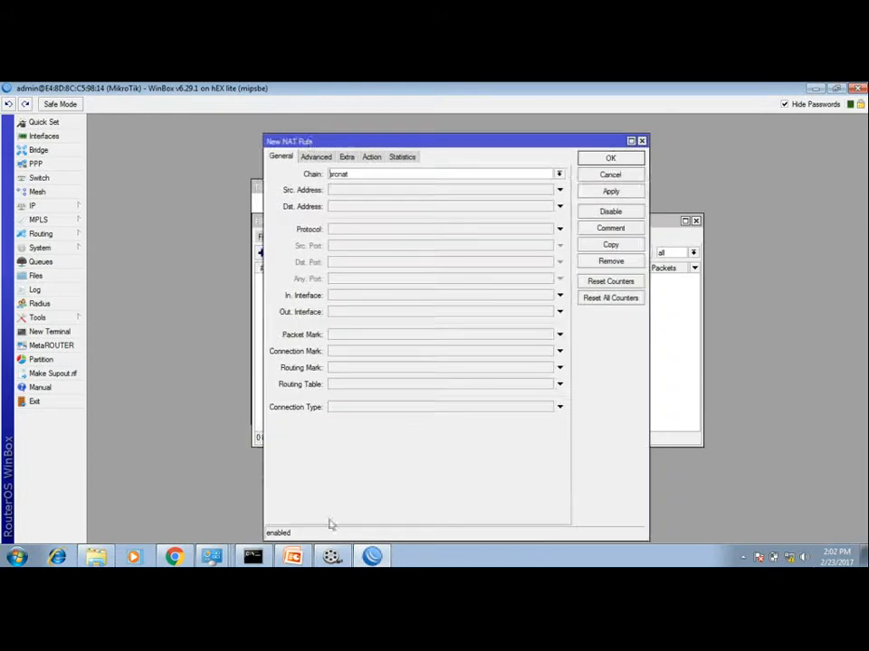
Step: Switch to the PowerPoint presentation and review the WAN, DNS and route configuration slides
click(292, 556)
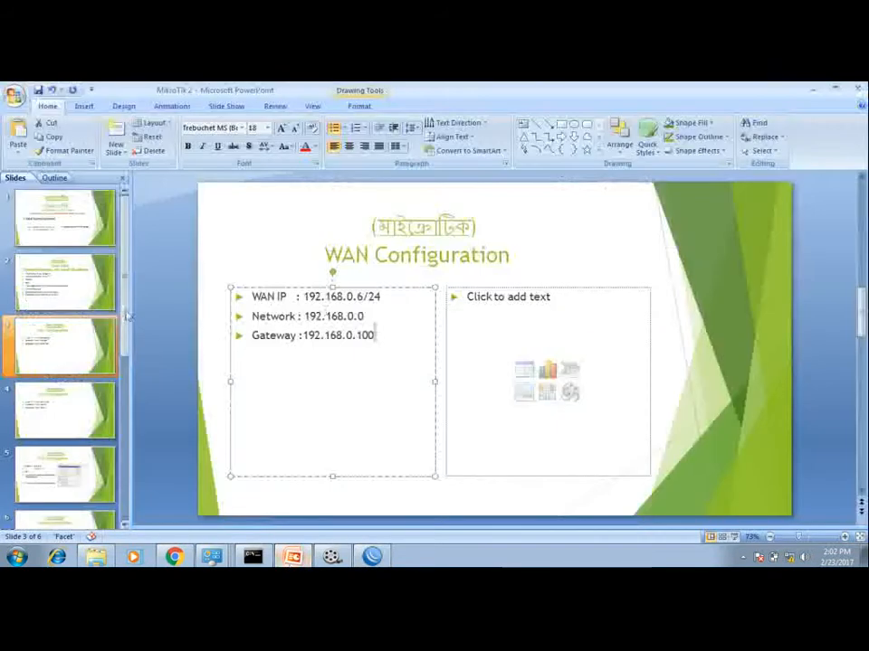
click(63, 475)
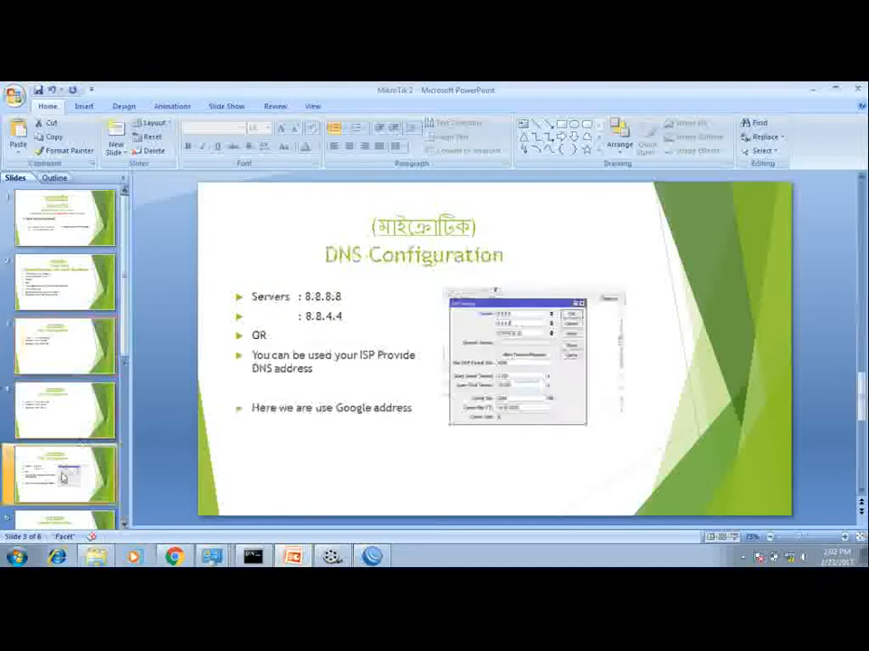
click(52, 520)
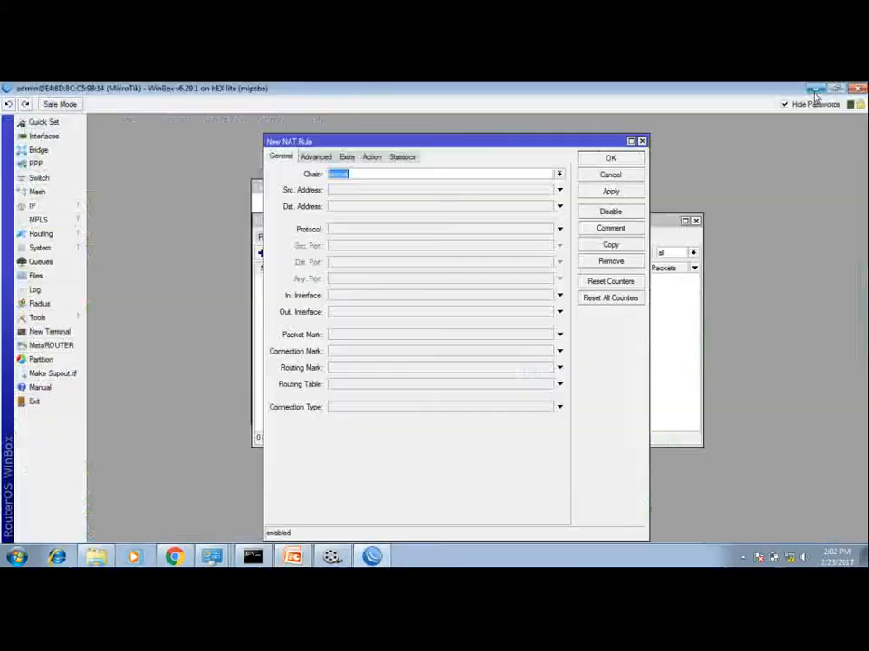
click(813, 89)
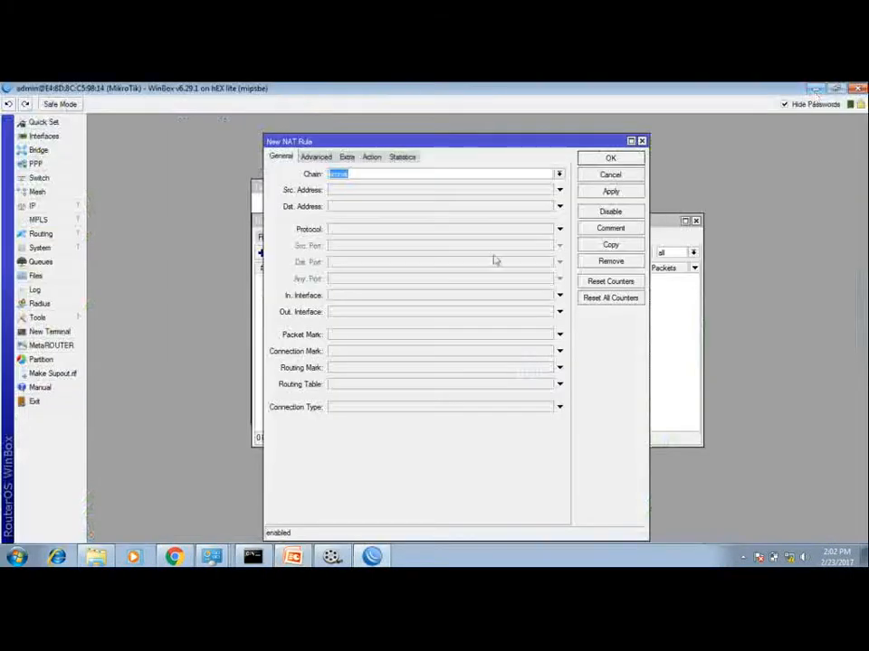
click(346, 158)
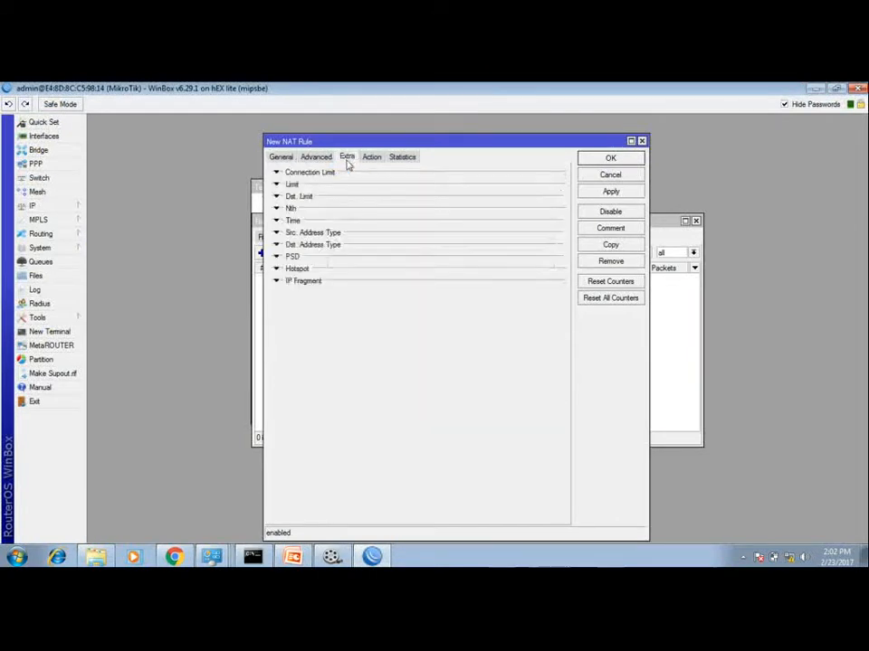
click(369, 159)
click(366, 172)
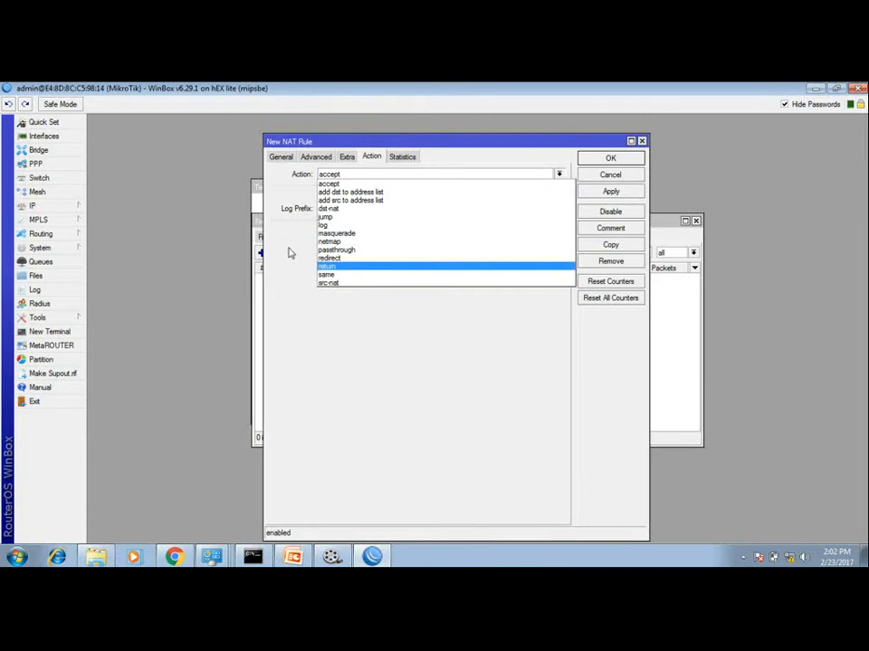
click(290, 253)
click(283, 157)
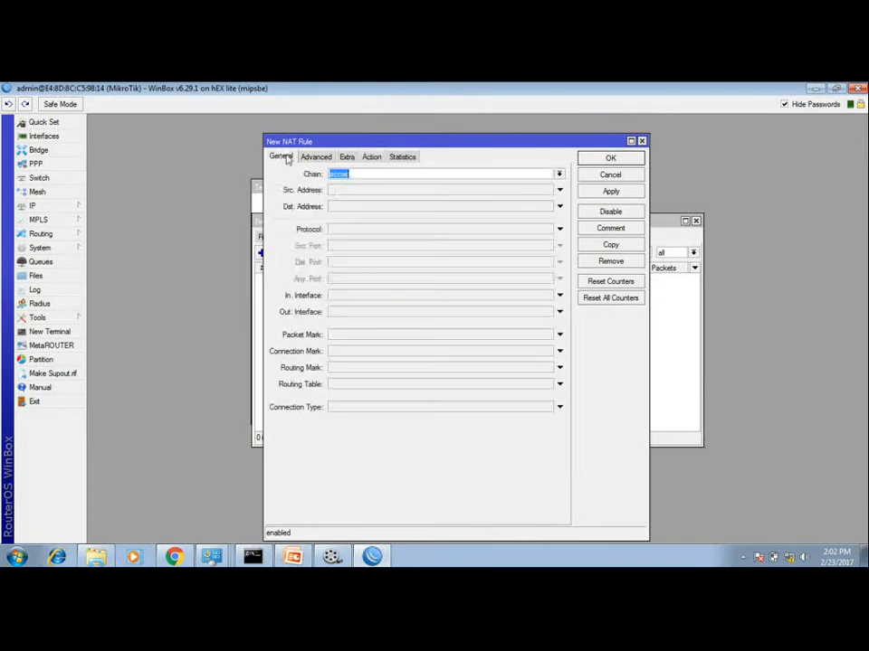
Step: In the srcnat rule, set the source address to 192.168.1.0/24 and the out interface to ether2
click(355, 191)
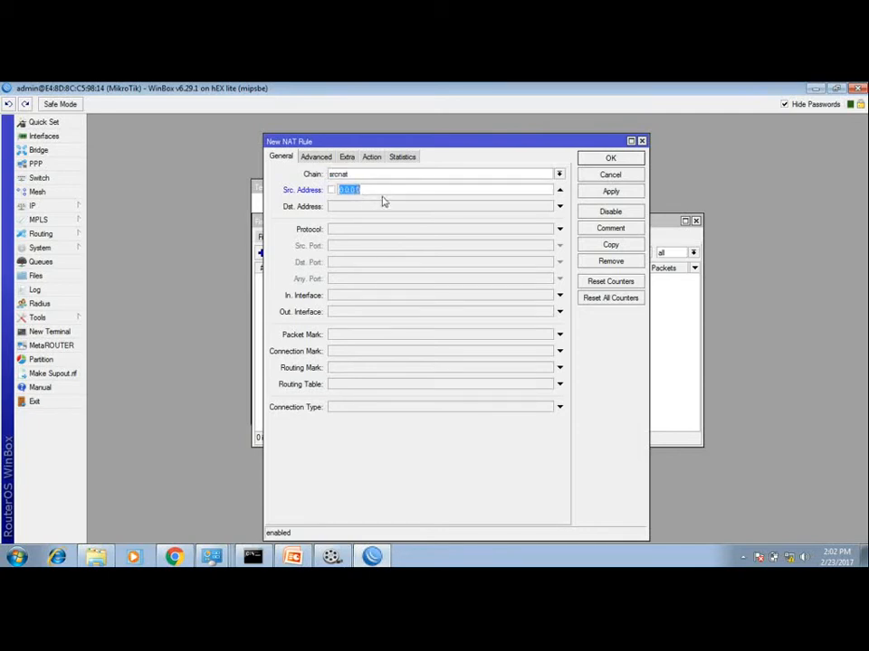
text(192.168.1.0/24)
click(351, 313)
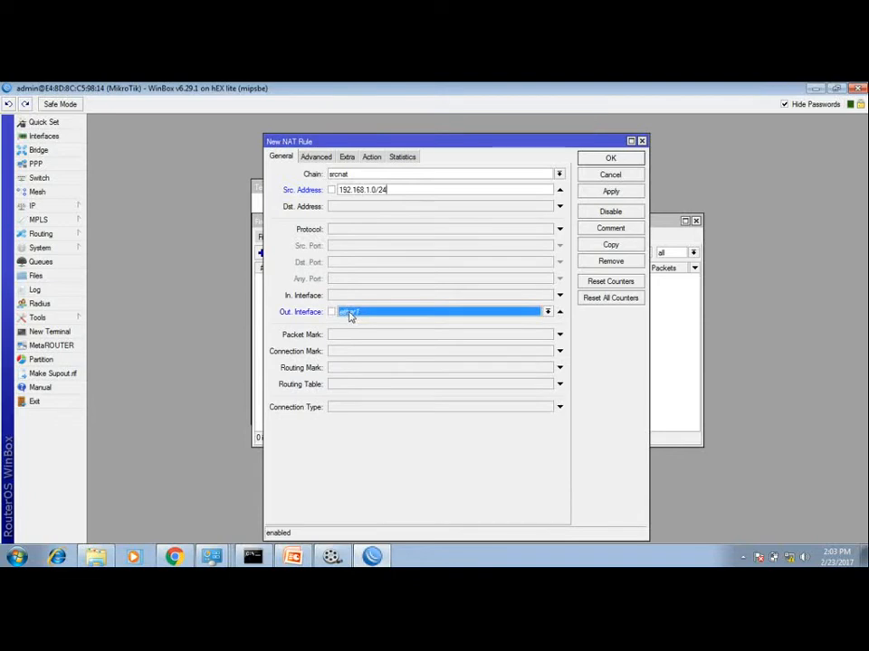
click(356, 316)
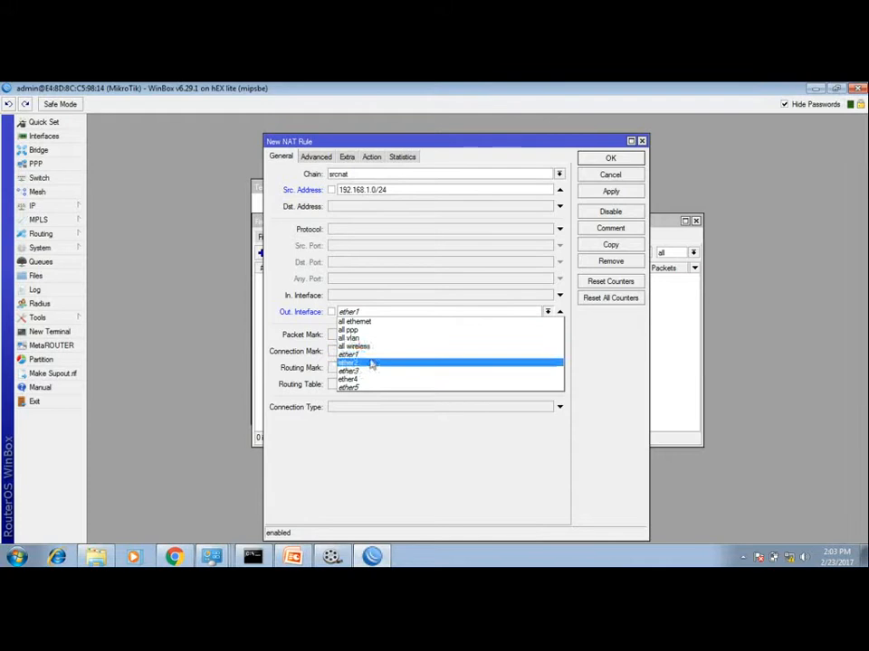
click(372, 366)
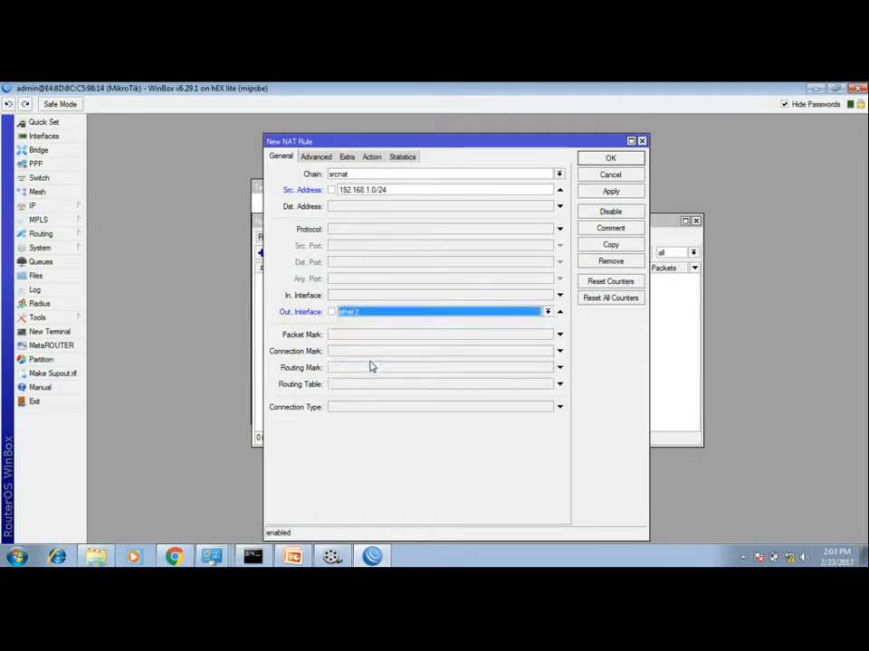
Step: Set the NAT rule's action to masquerade and save the rule
click(371, 158)
click(370, 176)
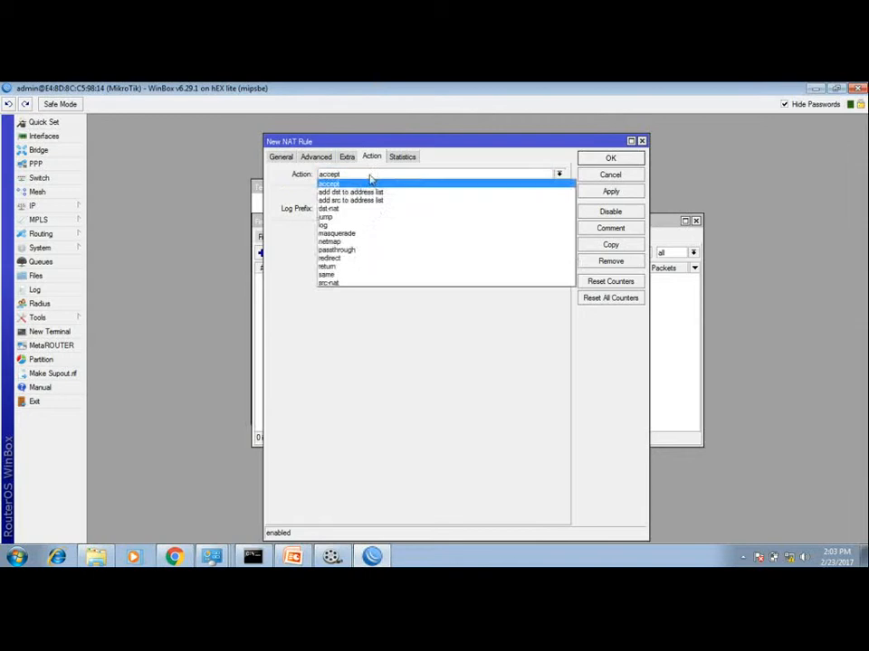
click(378, 241)
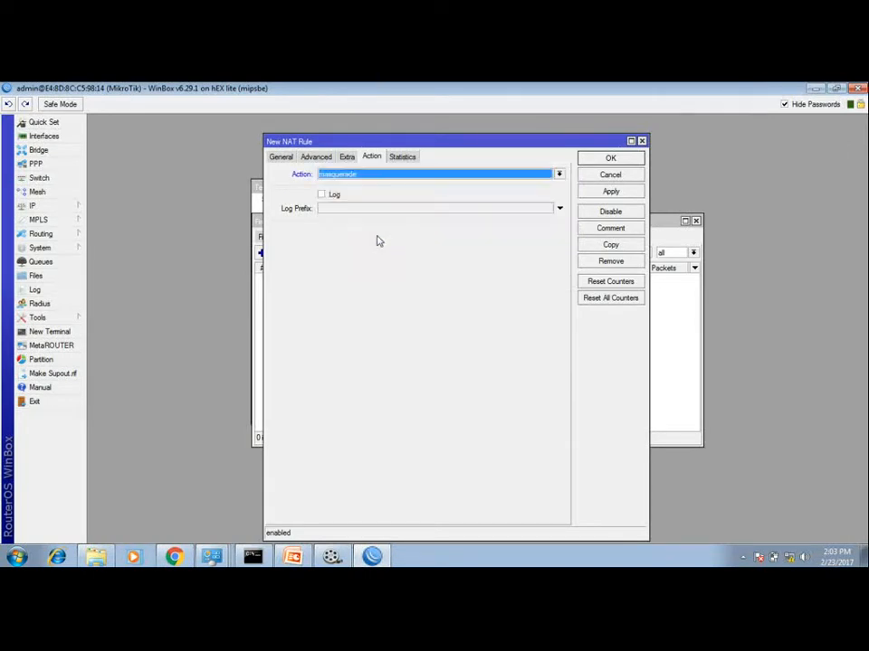
click(611, 159)
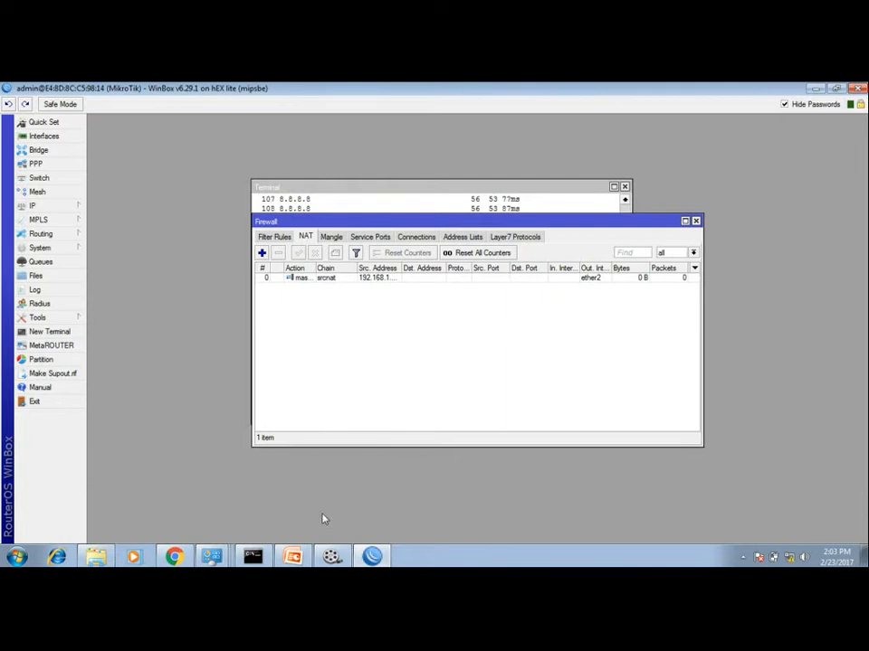
Step: In the Windows command prompt, start a continuous ping to 8.8.8.8 with the -t option
click(254, 558)
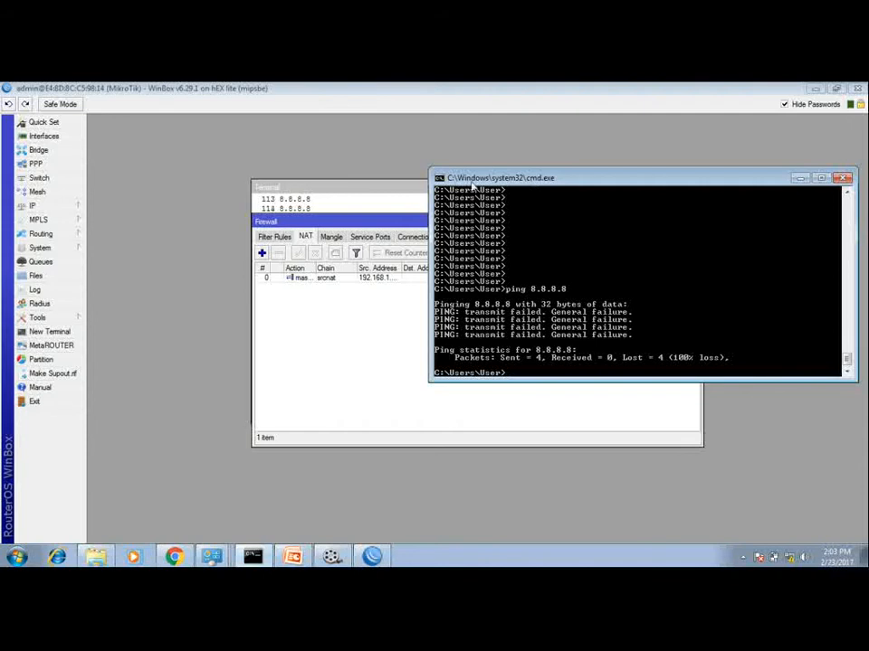
drag(532, 182, 466, 182)
key(Up)
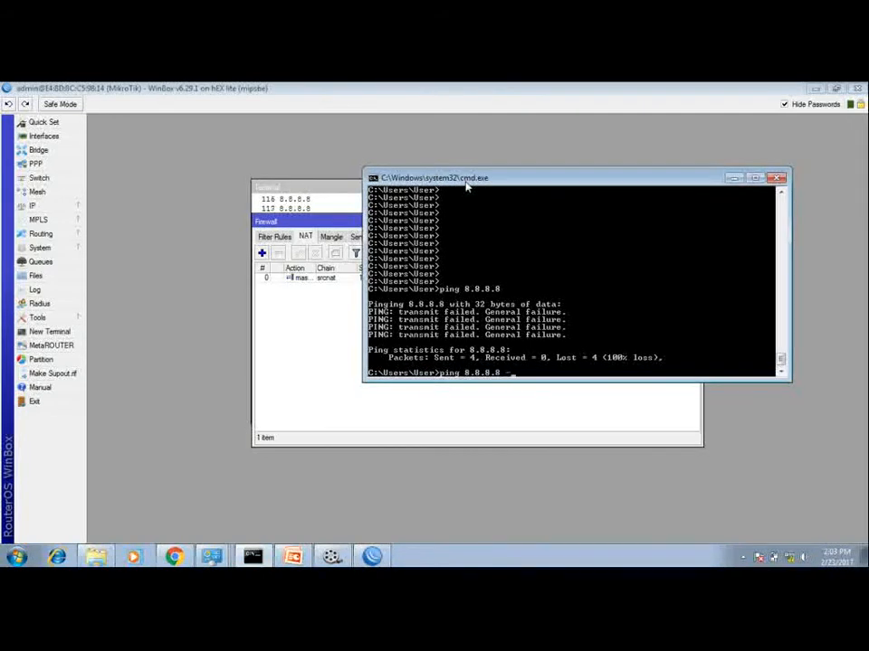
text(-t)
key(Return)
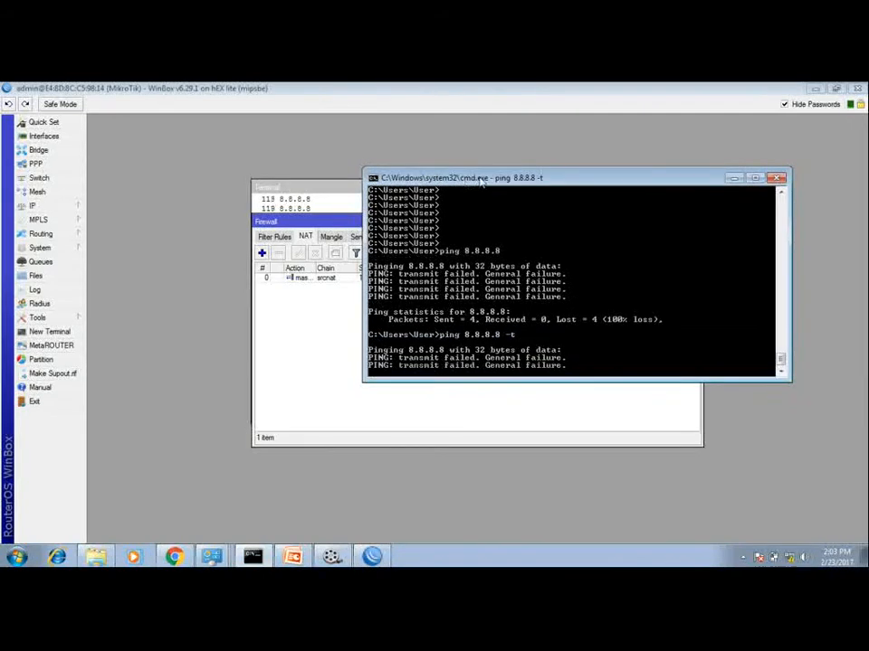
drag(472, 179, 276, 156)
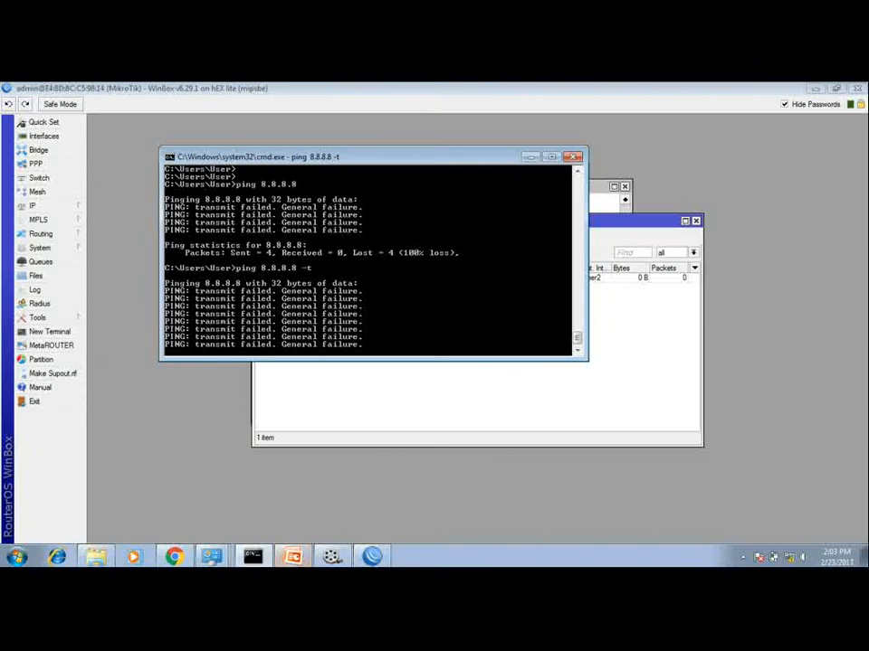
Step: Switch to the PowerPoint presentation and review the LAN configuration slide
click(292, 556)
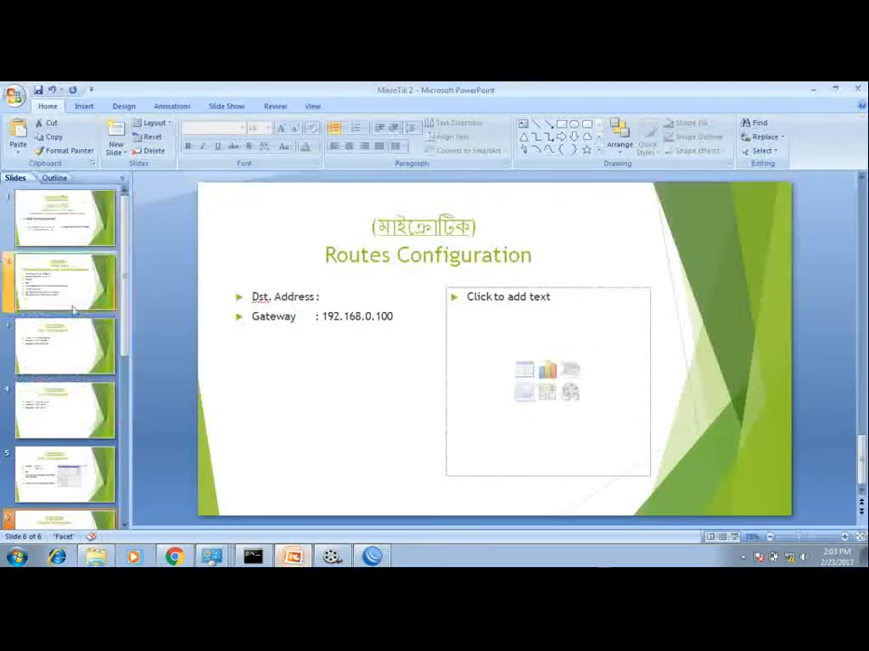
click(66, 408)
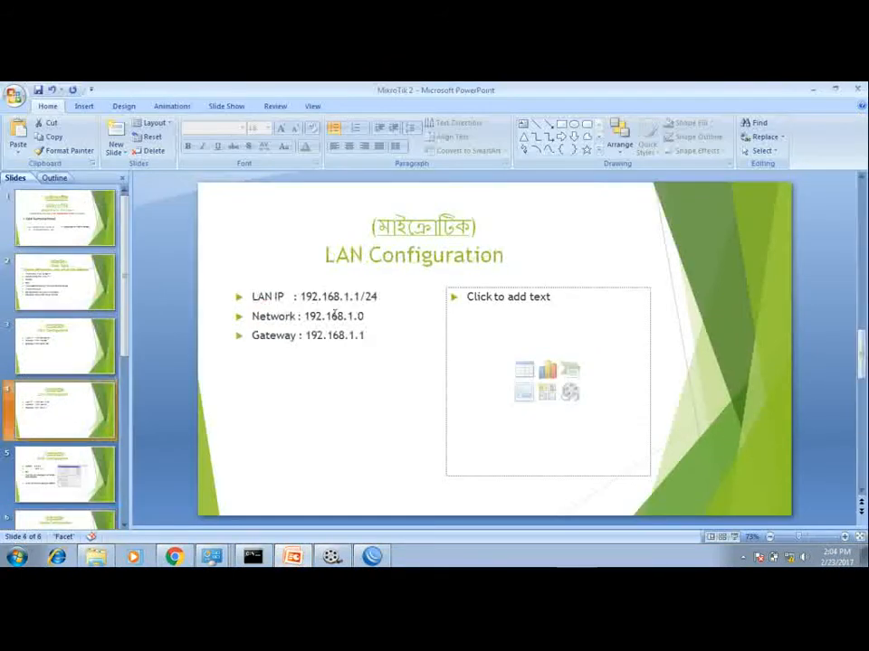
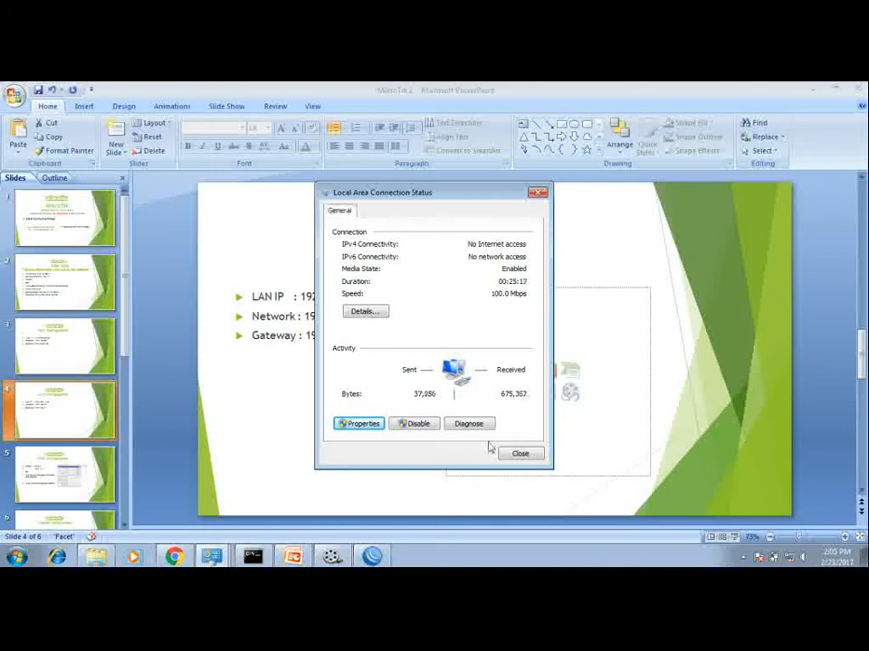
Step: Close the connection status dialog and check the running ping output in the command prompt
click(518, 454)
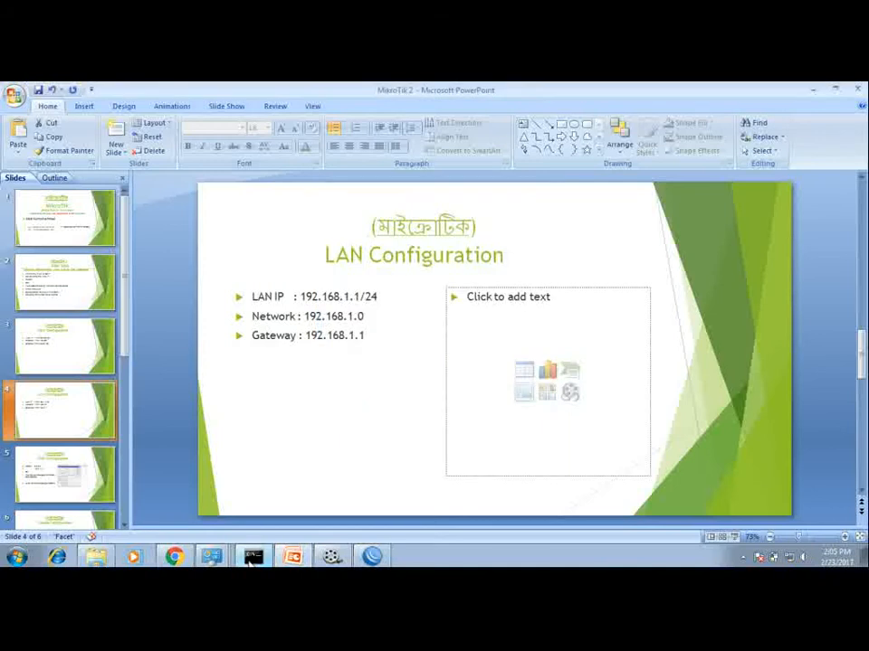
click(253, 557)
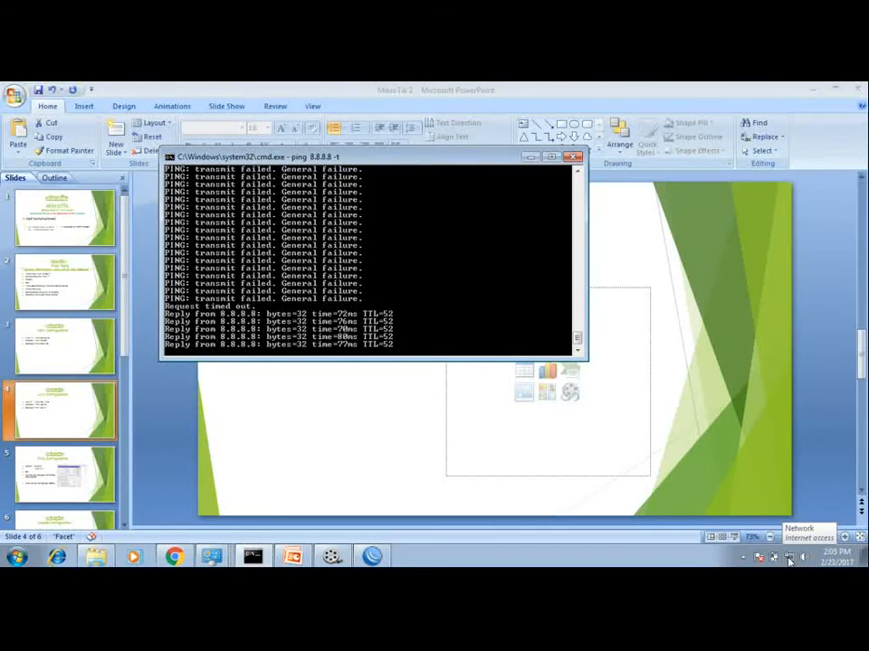
click(56, 227)
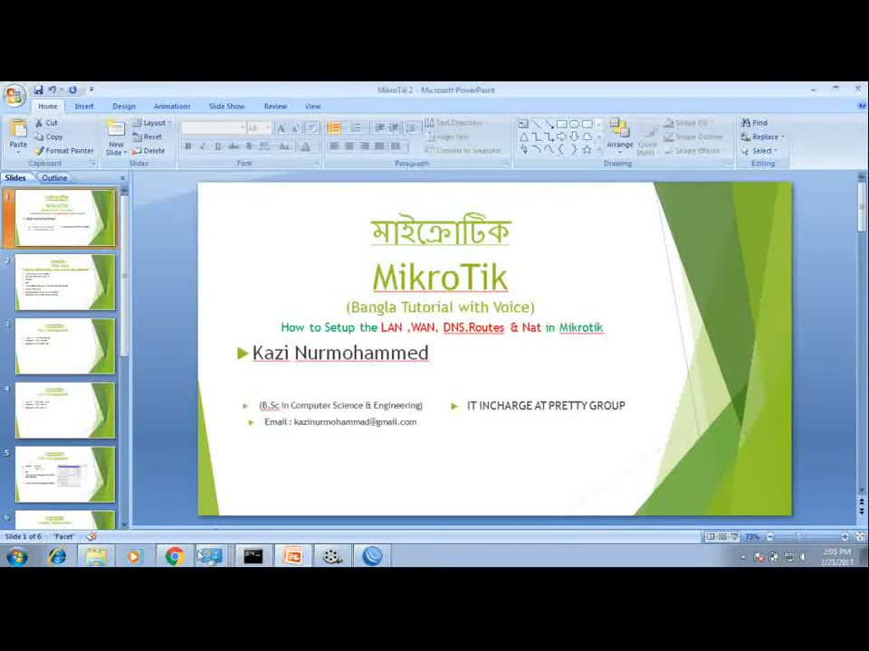
Step: Open Chrome, add a new tab, and close the previously open tabs
click(174, 558)
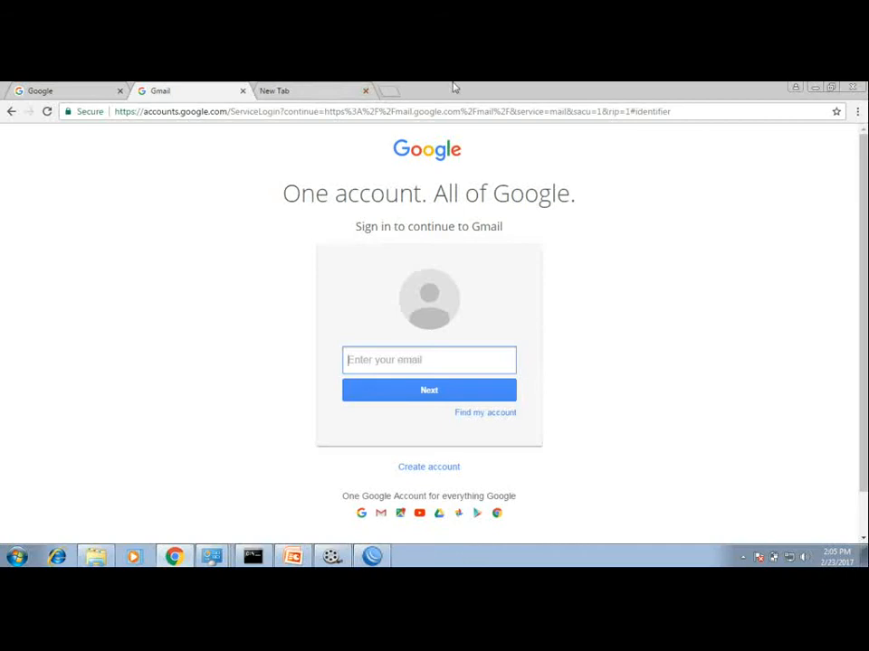
click(389, 94)
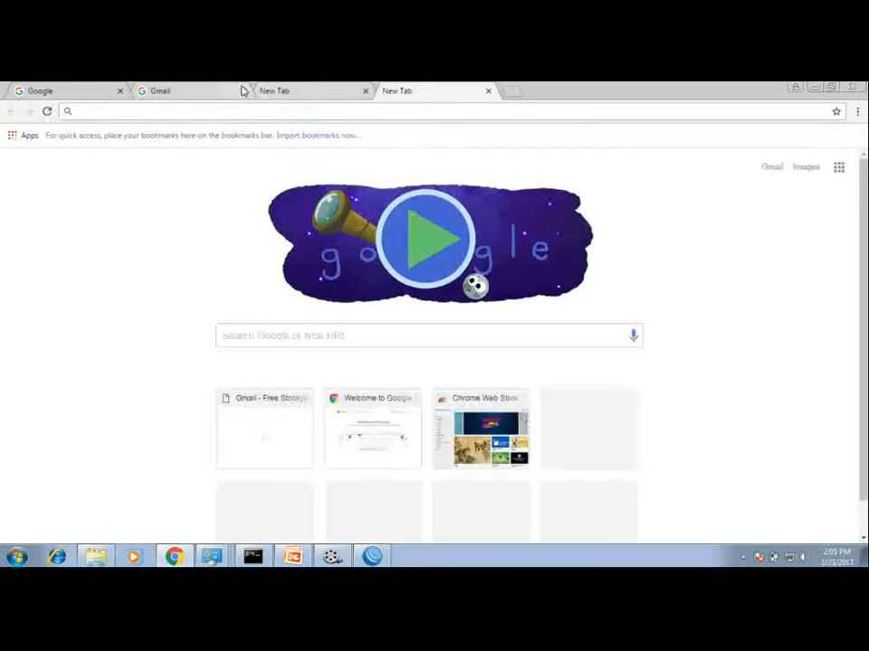
click(181, 90)
click(127, 94)
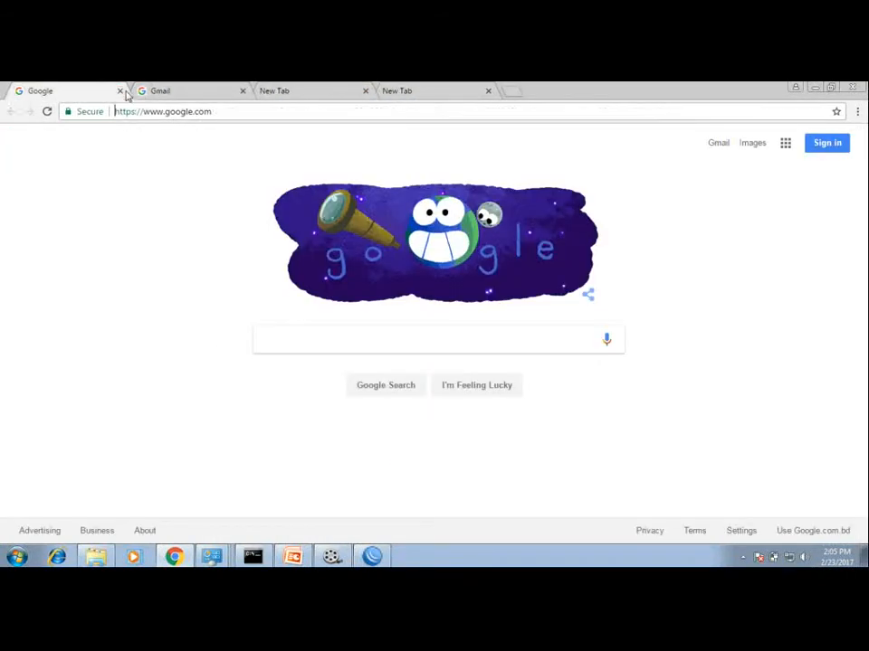
click(120, 91)
click(118, 91)
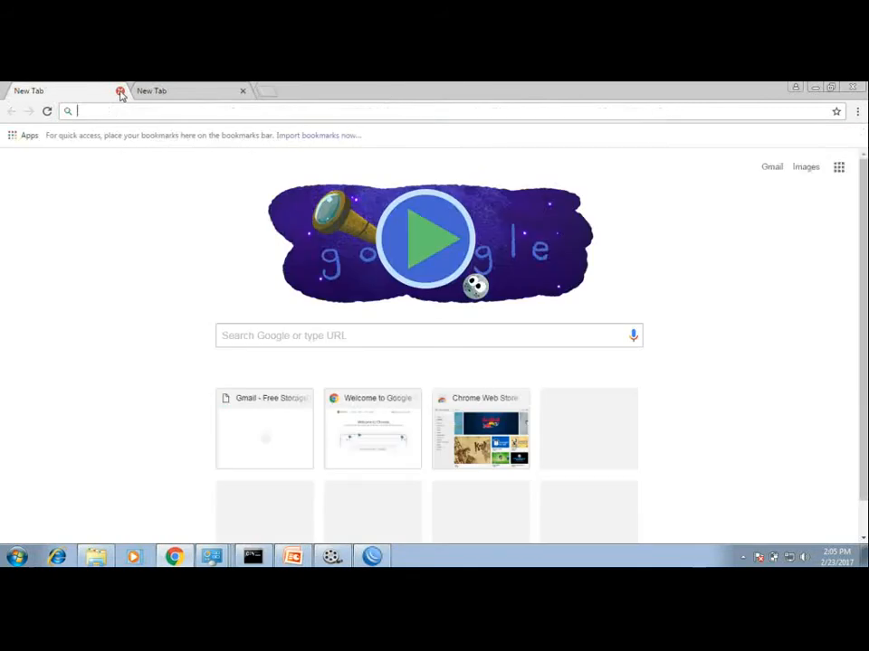
click(119, 92)
text(google.com)
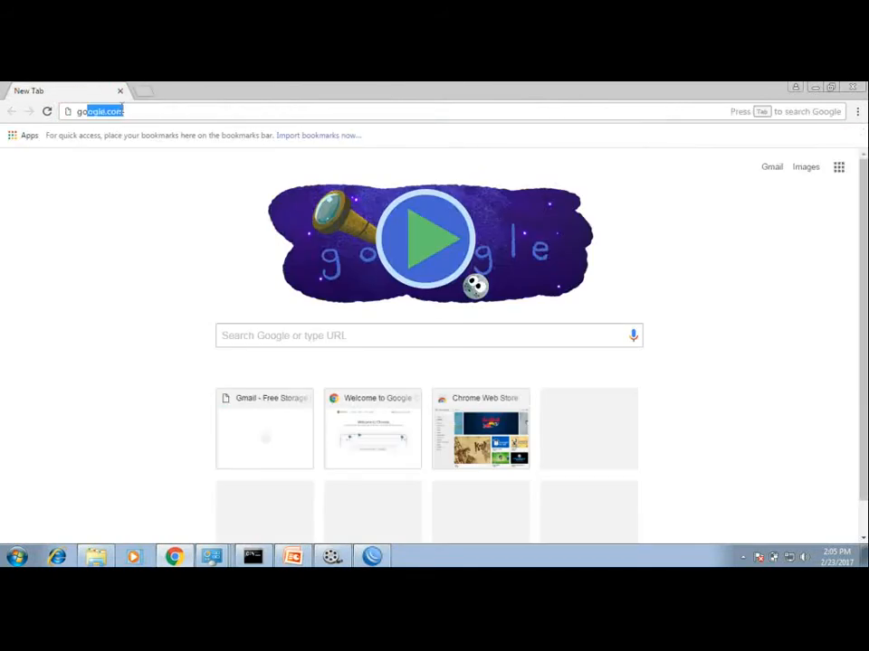
key(Return)
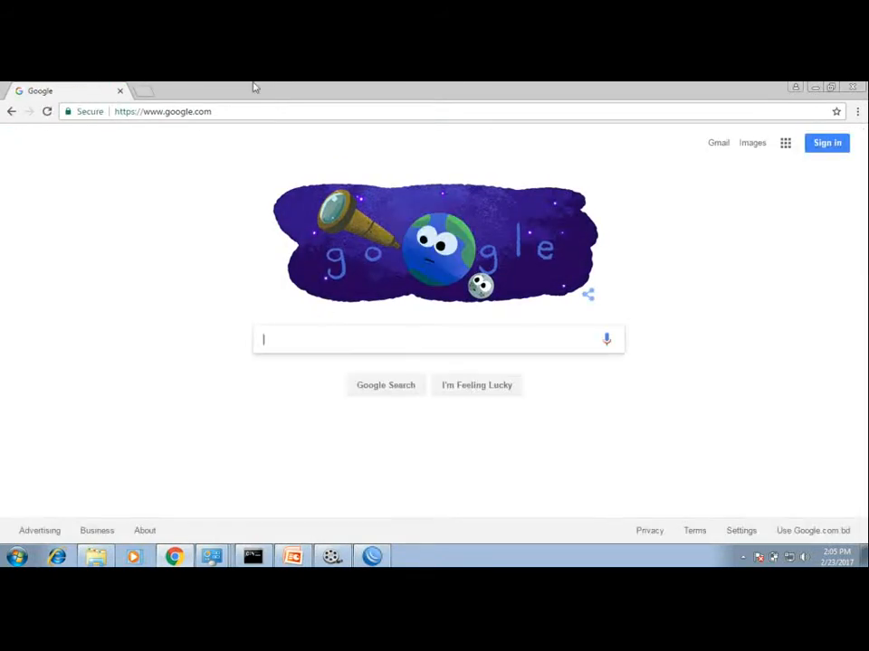
click(145, 91)
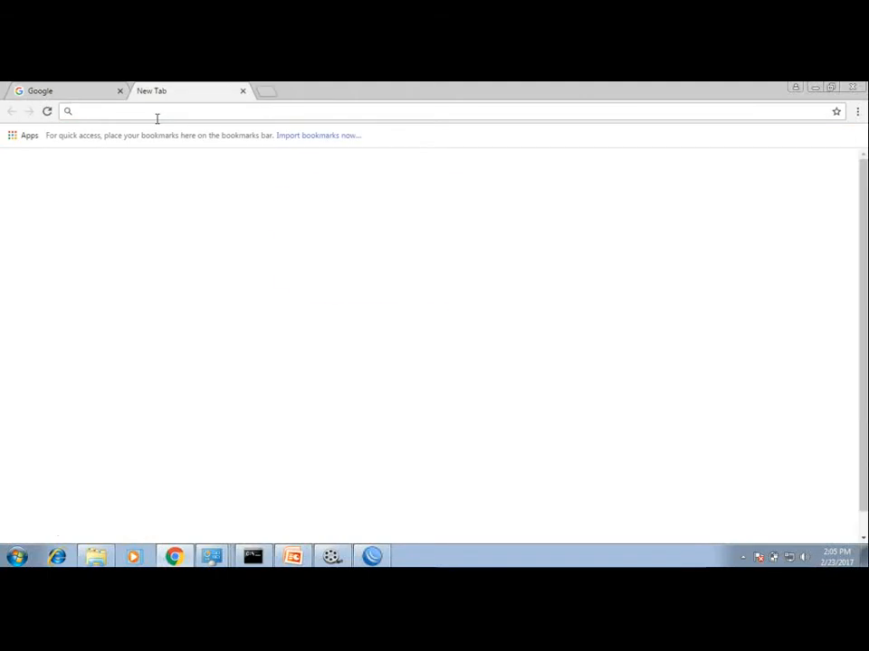
text(gmail/about/)
key(Return)
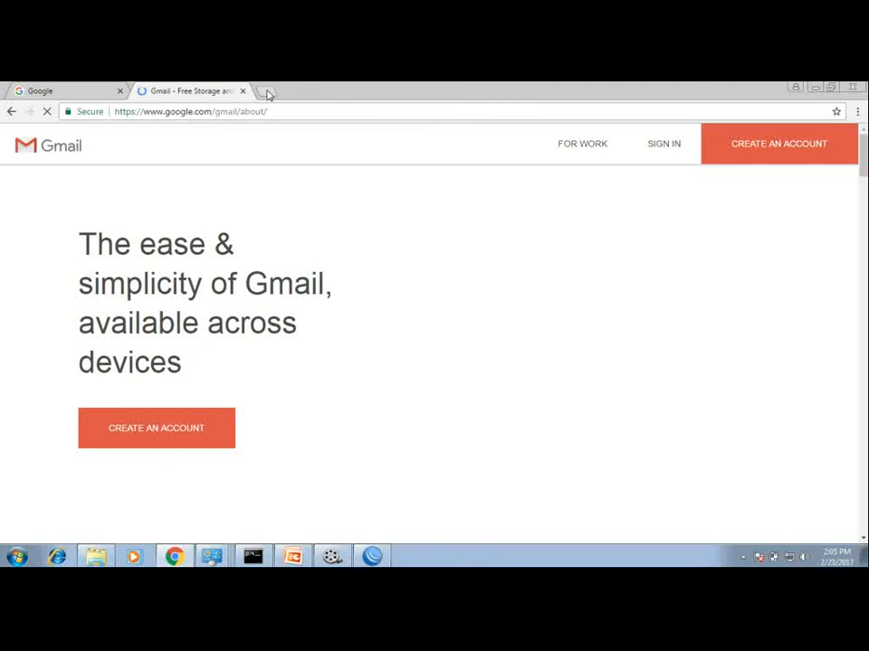
Step: Open mail.yahoo.com in another new tab
click(266, 92)
text(ma)
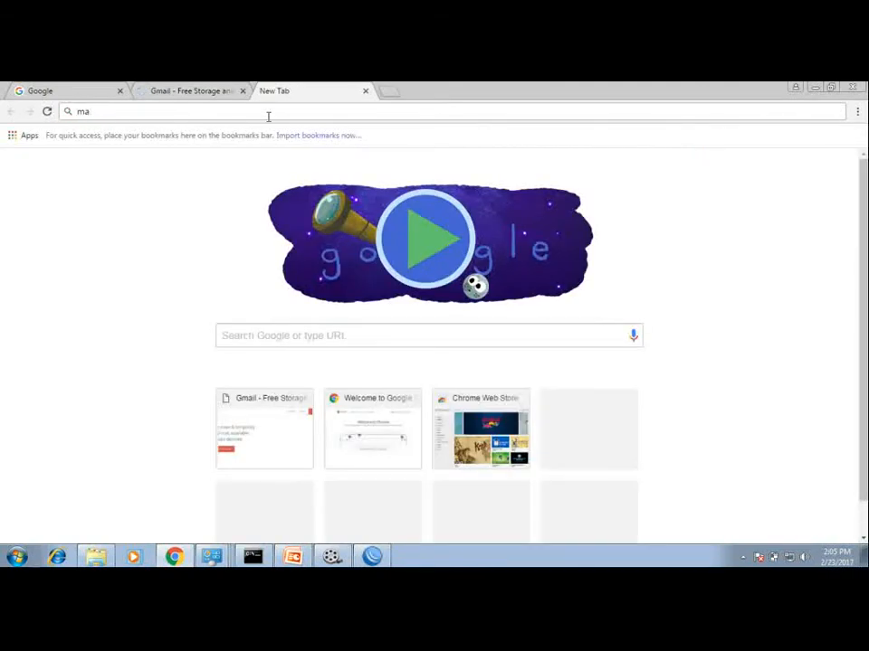
key(BackSpace)
text(mail.yahoo)
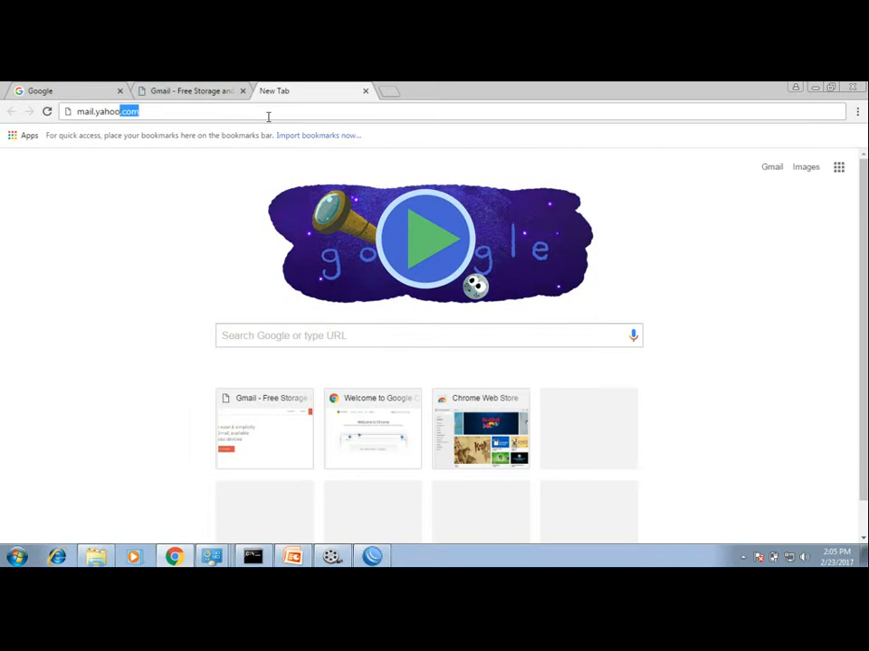
key(Return)
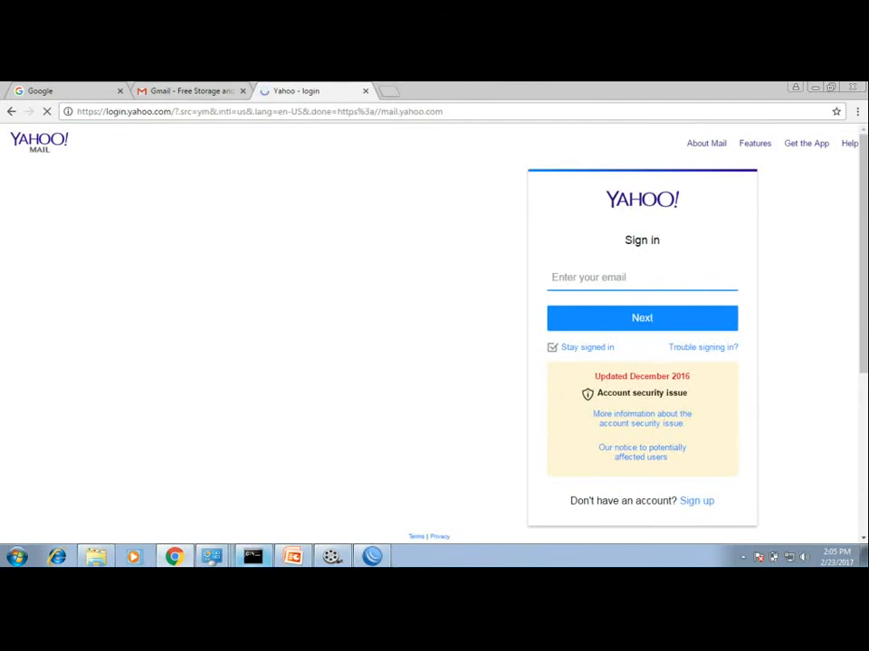
Step: Return to the presentation's opening slides and check the network connection status from the system tray
click(299, 560)
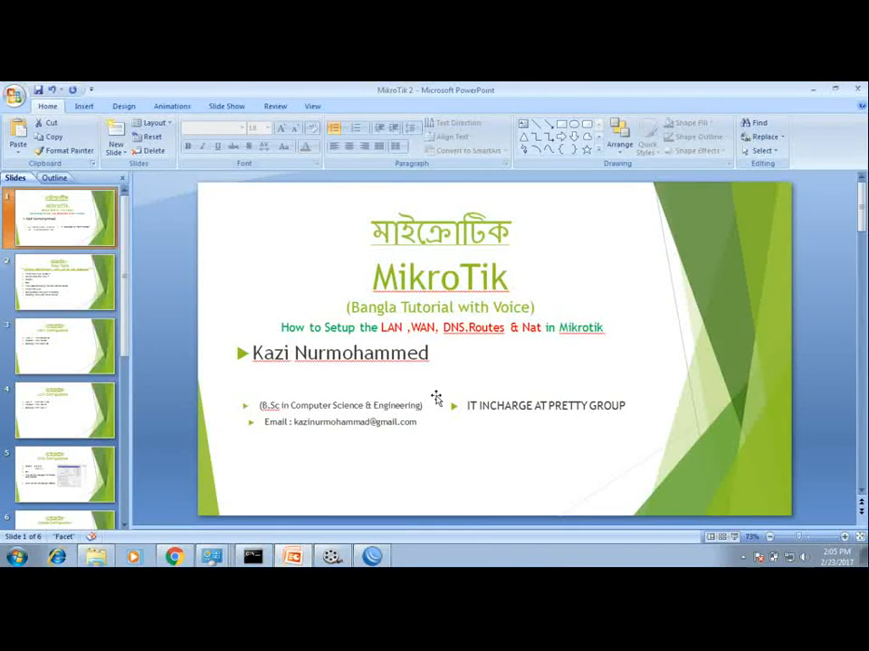
click(72, 283)
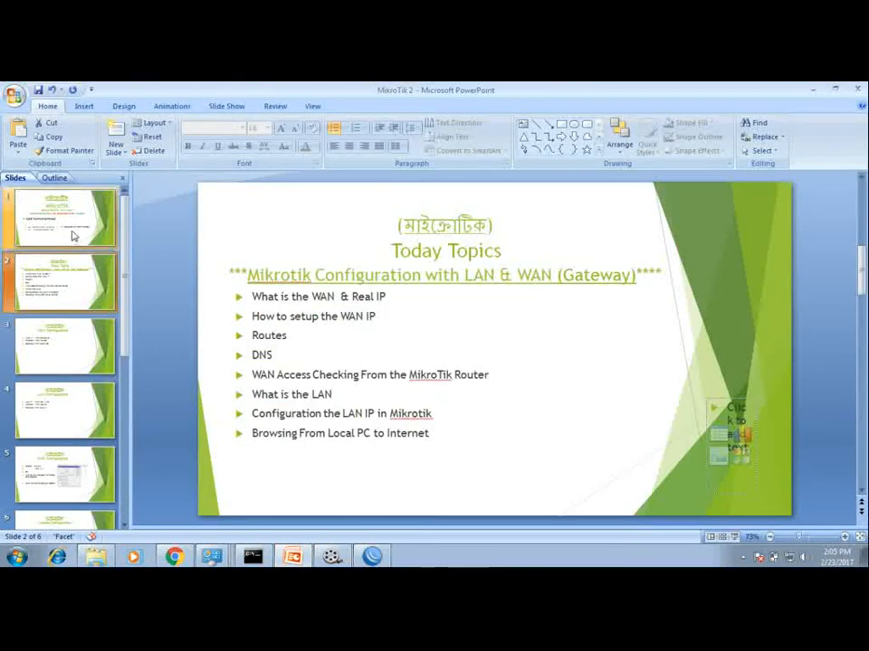
click(78, 233)
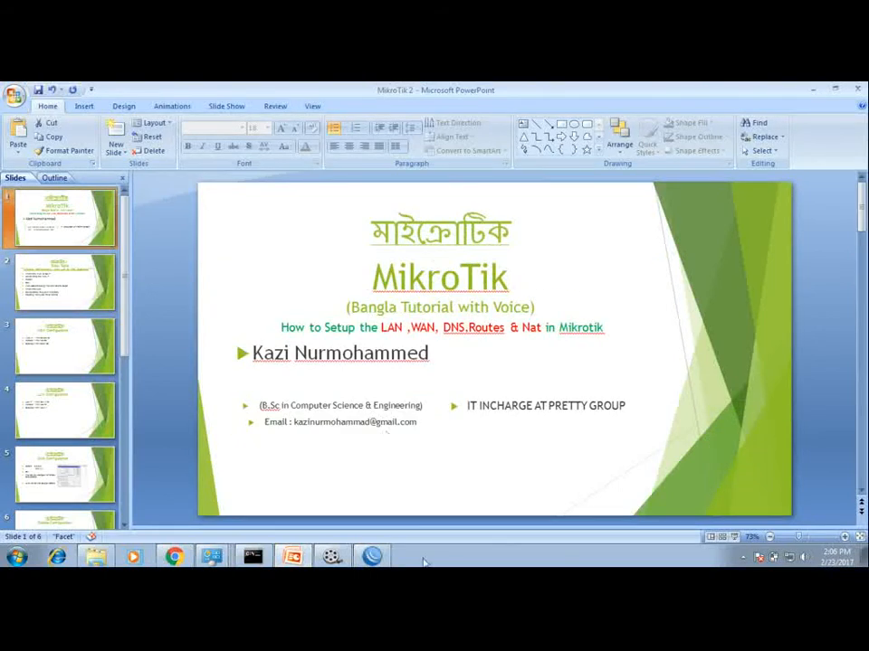
click(788, 558)
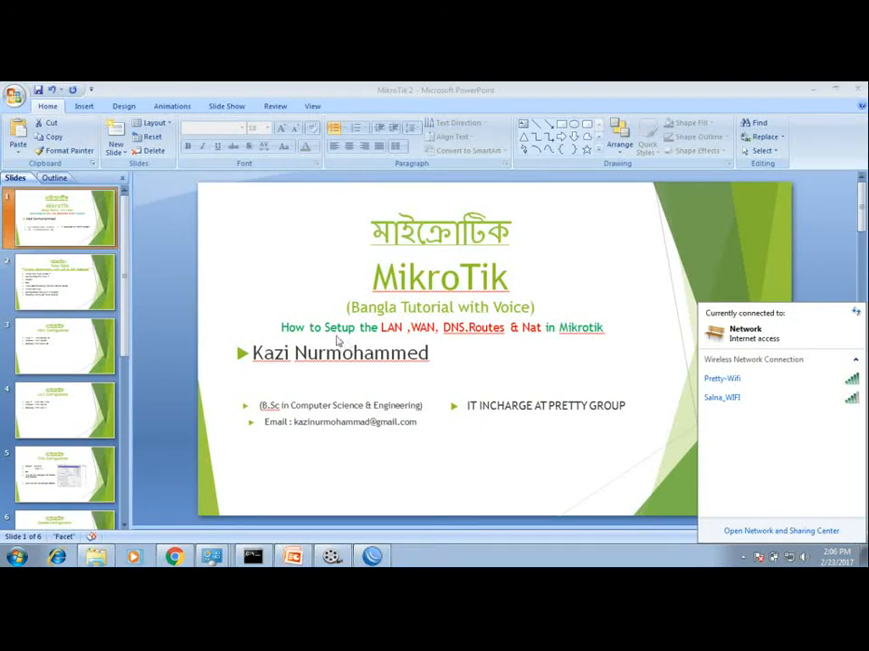
click(275, 269)
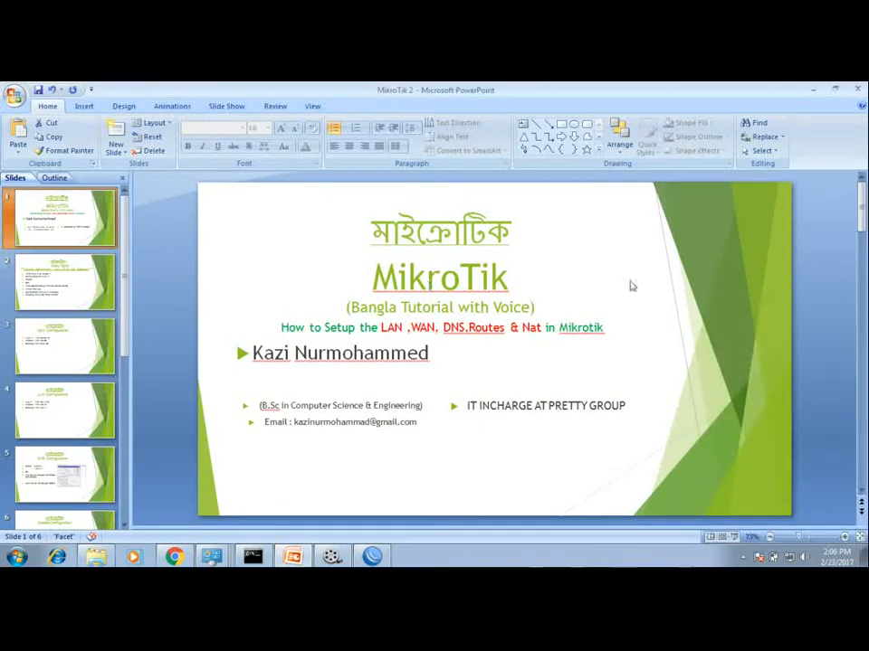
click(679, 316)
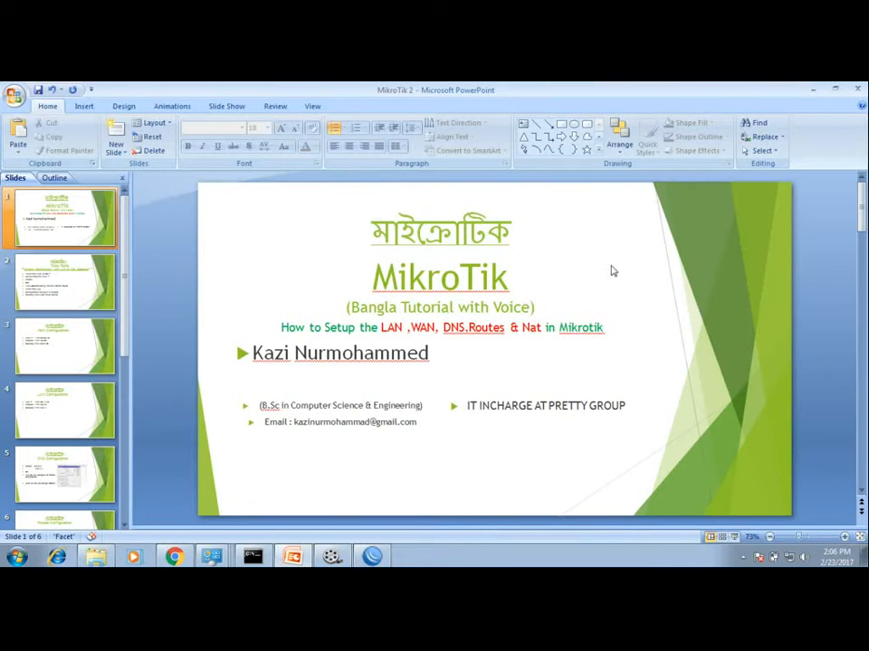
Step: Open the Network and Sharing Center, view the adapter connections, and close the window
click(789, 559)
click(771, 536)
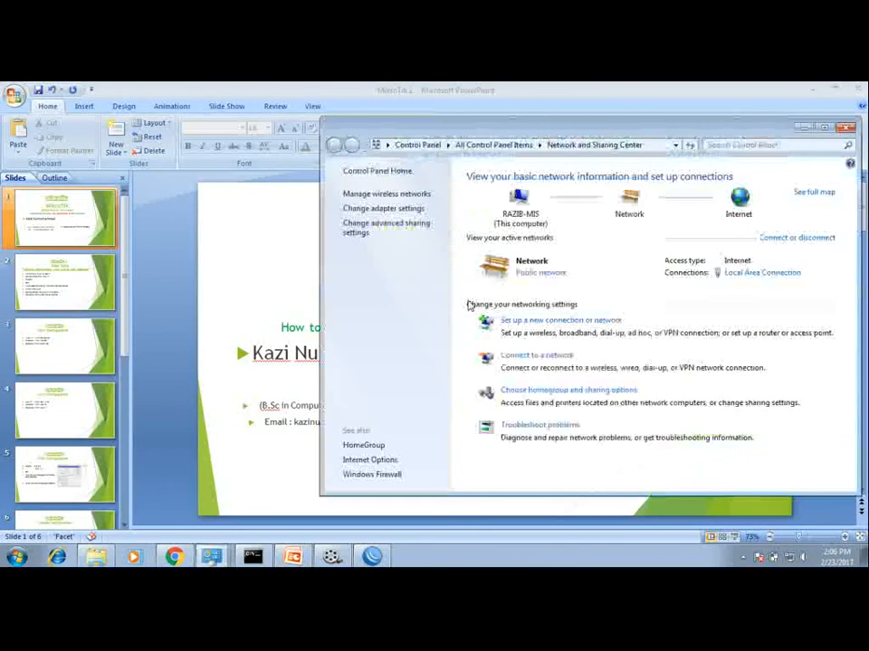
click(365, 210)
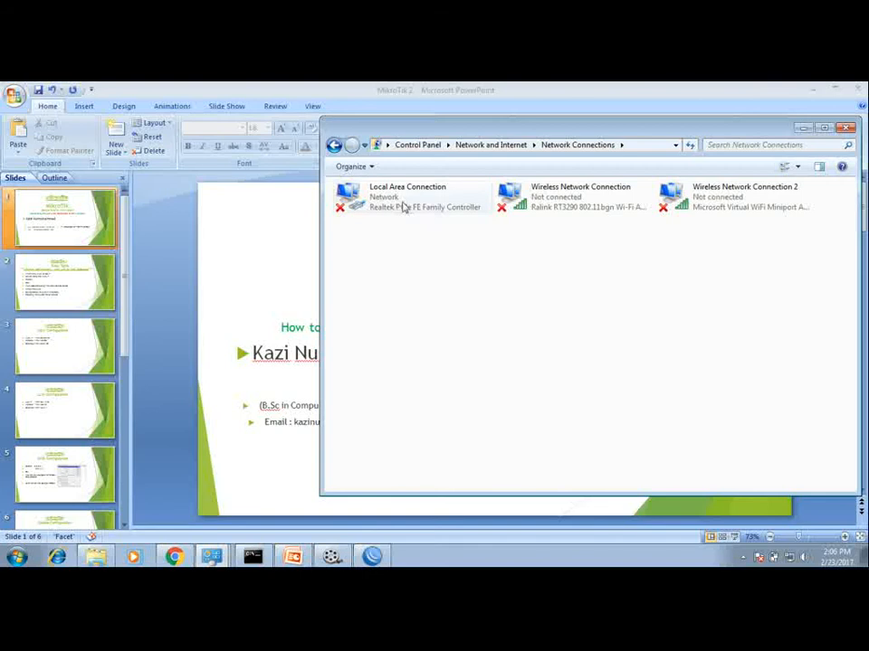
click(845, 130)
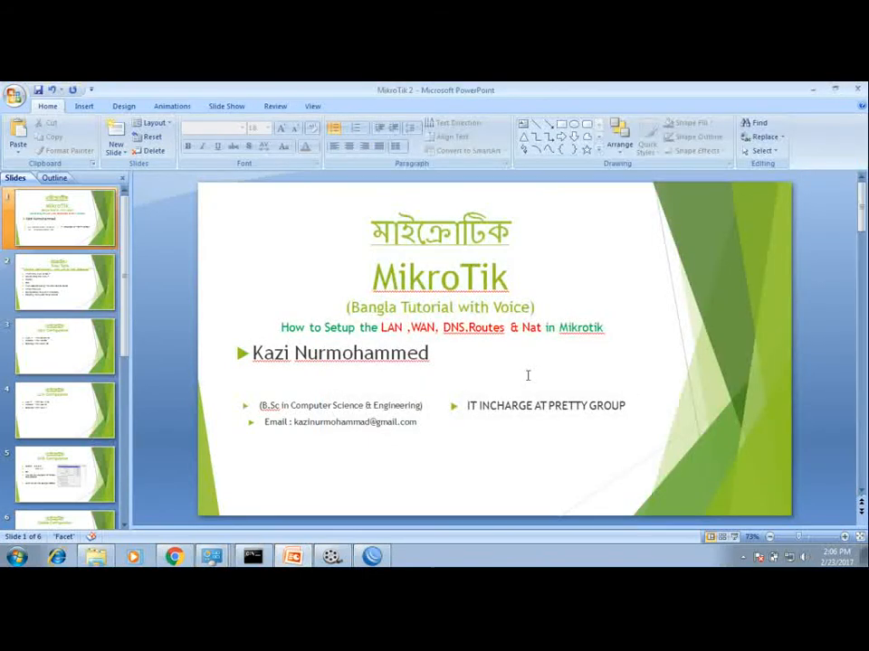
Step: Glance over the open browser tabs and switch back to the presentation
click(293, 556)
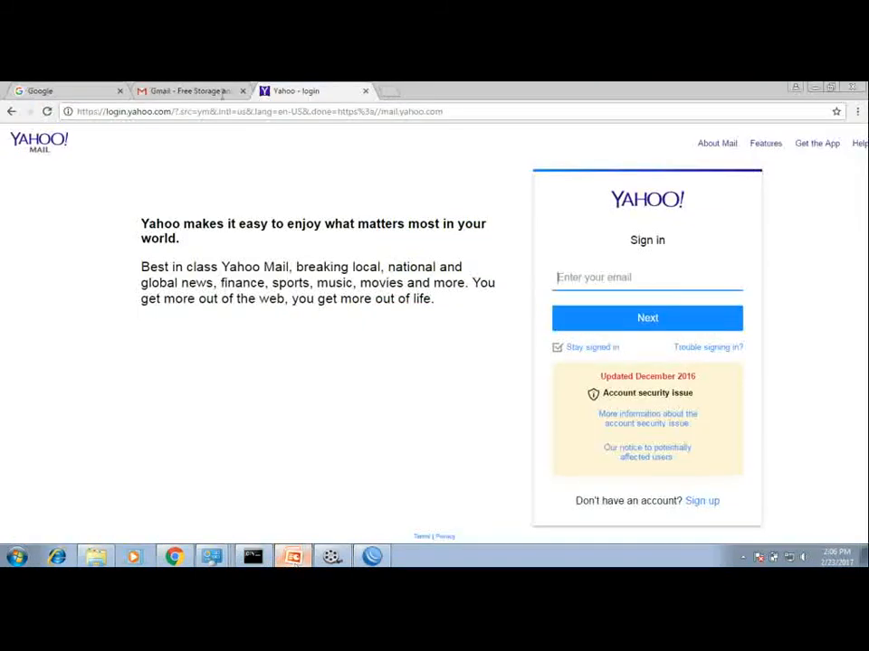
click(207, 88)
click(318, 90)
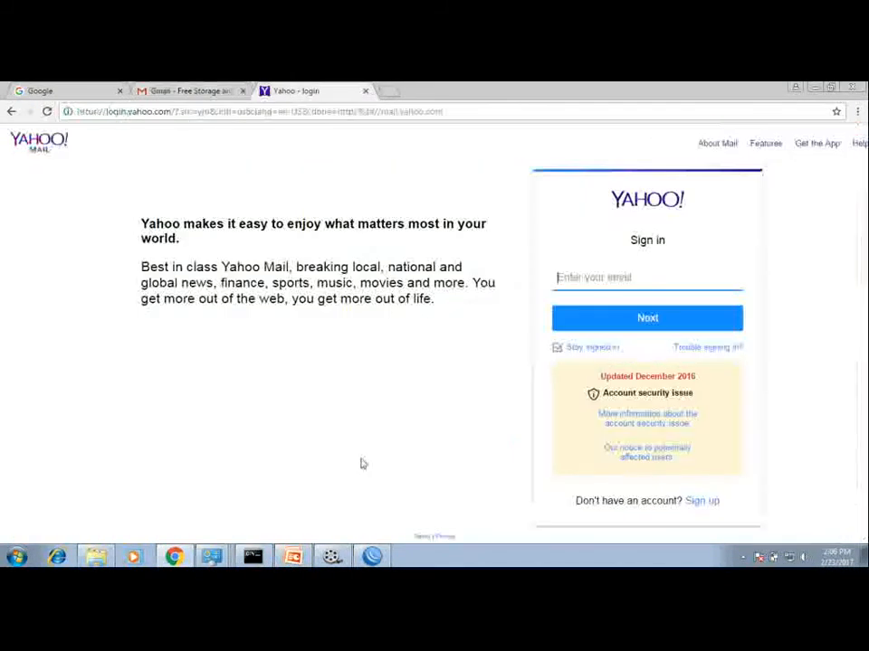
key(alt+Tab)
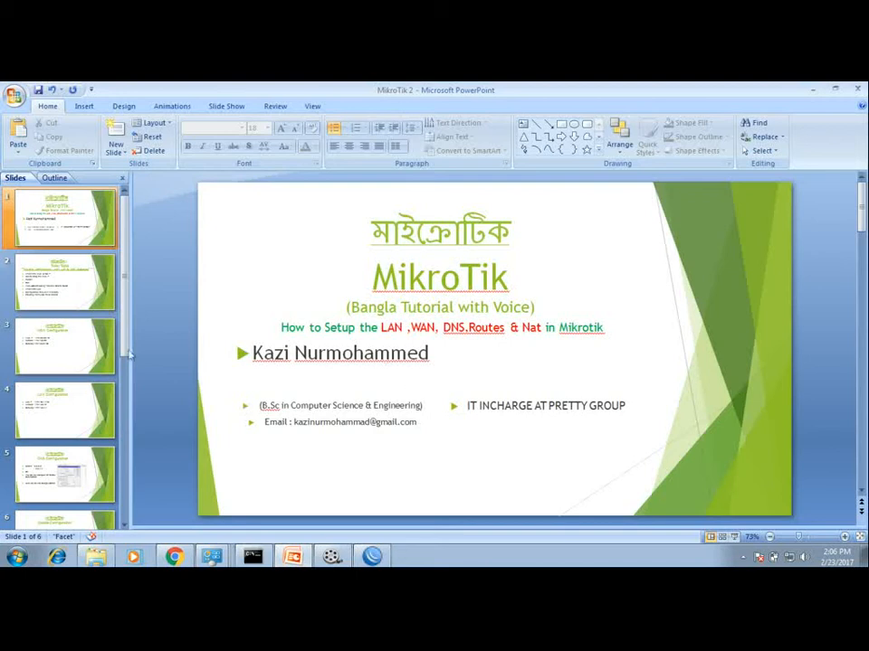
Step: Review the WAN, LAN, DNS and Routes configuration slides, ending on the title slide
click(77, 337)
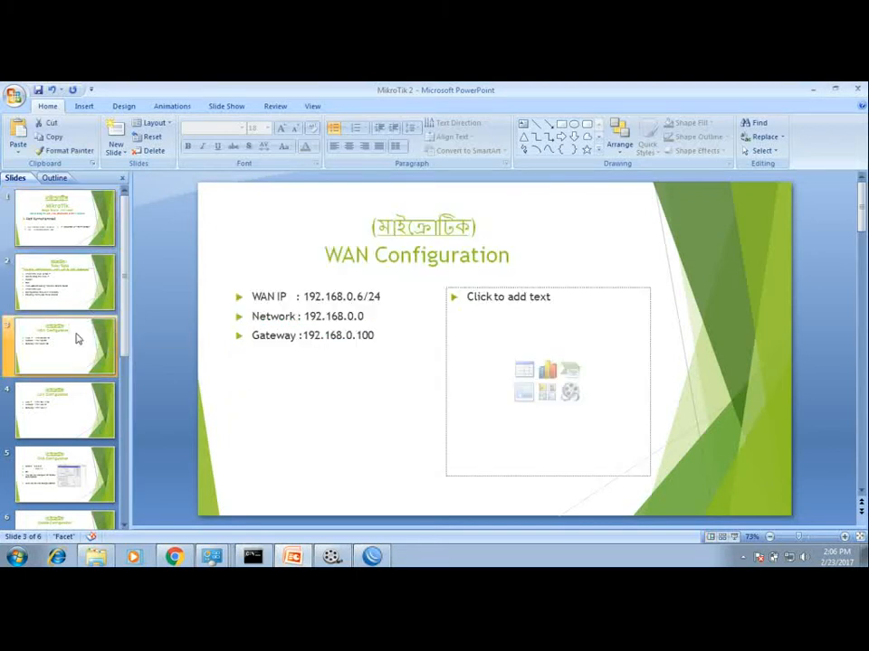
click(65, 432)
click(72, 494)
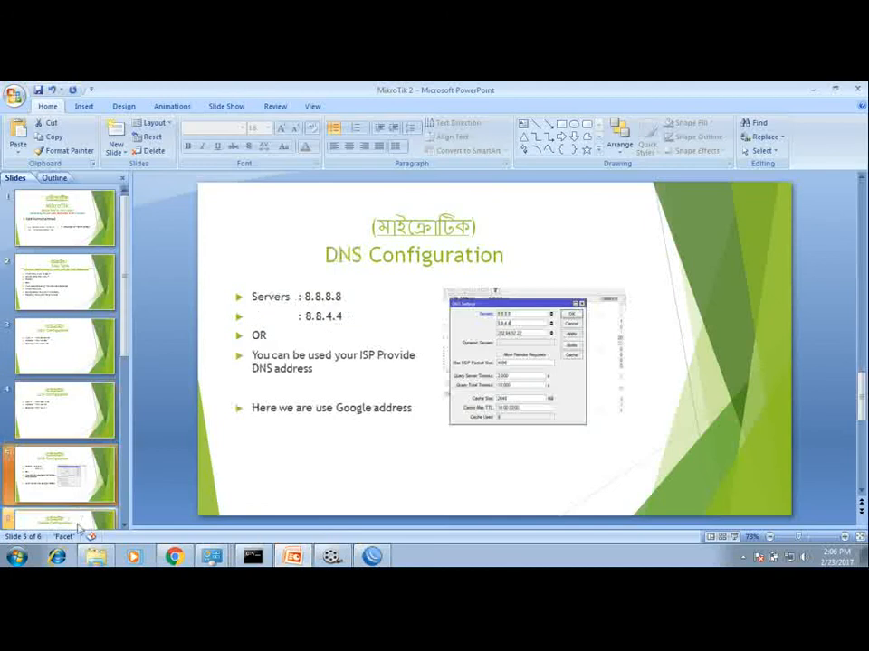
click(79, 523)
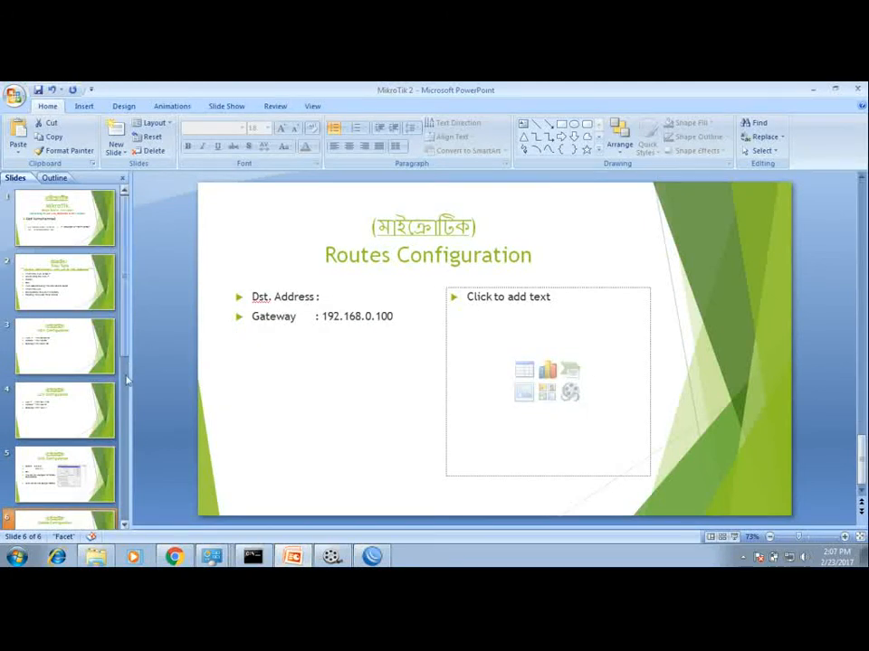
scroll(66, 344, down, 2)
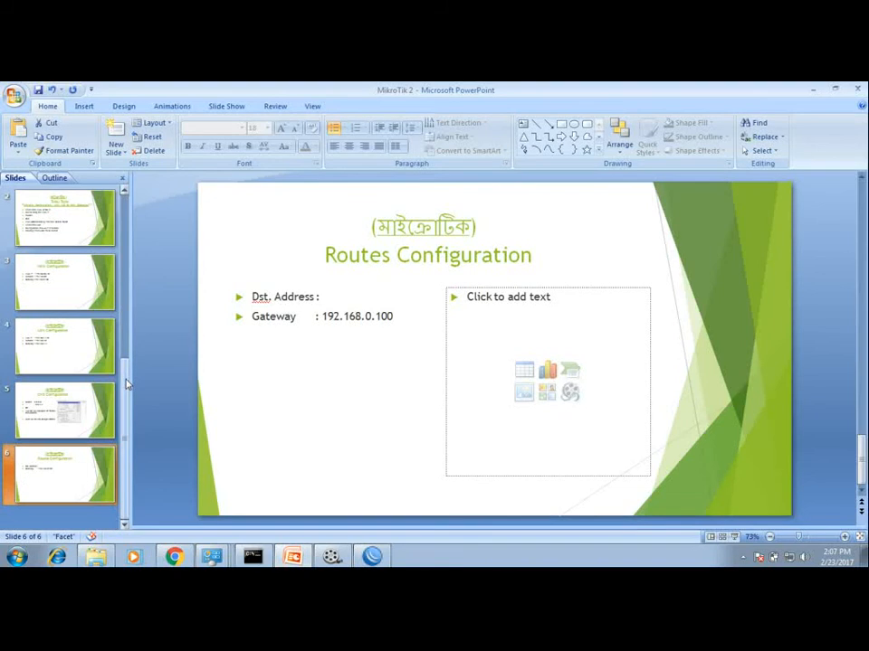
click(65, 334)
click(58, 281)
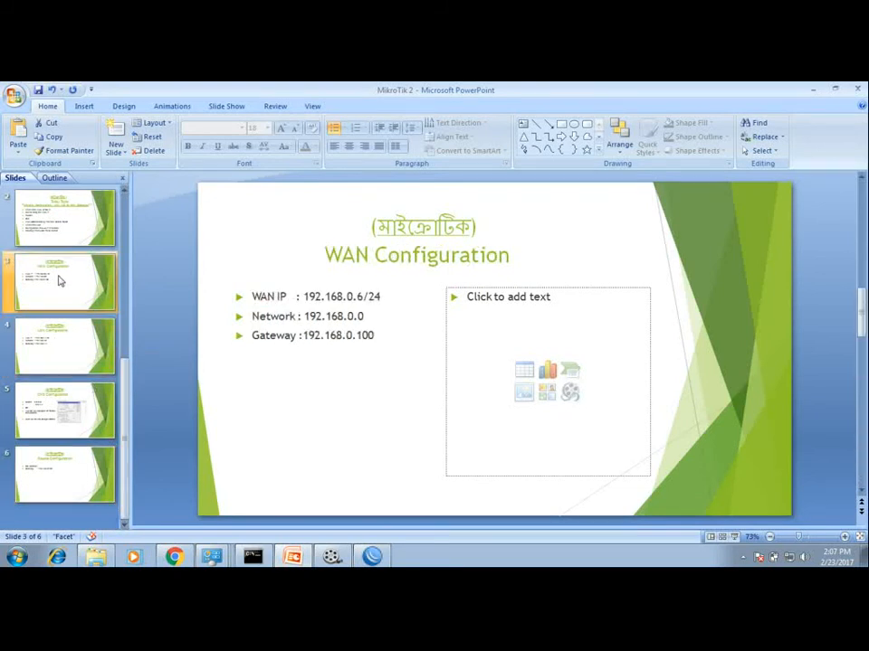
click(53, 232)
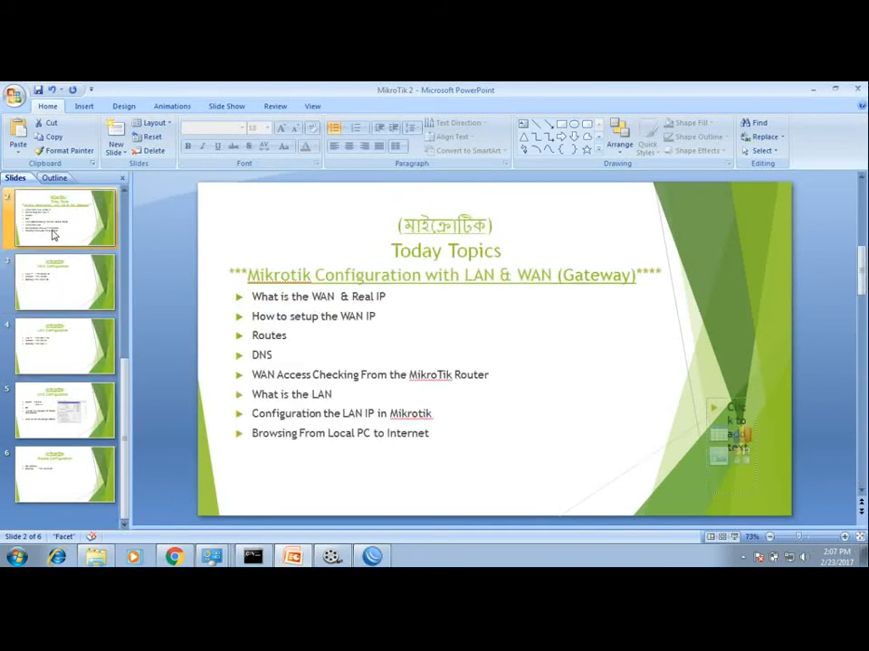
click(71, 345)
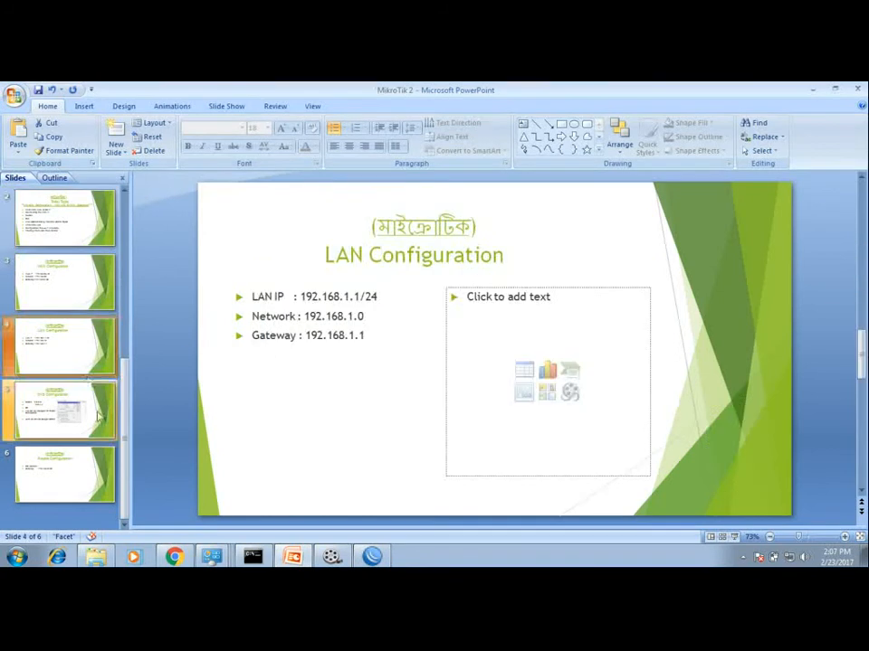
click(87, 461)
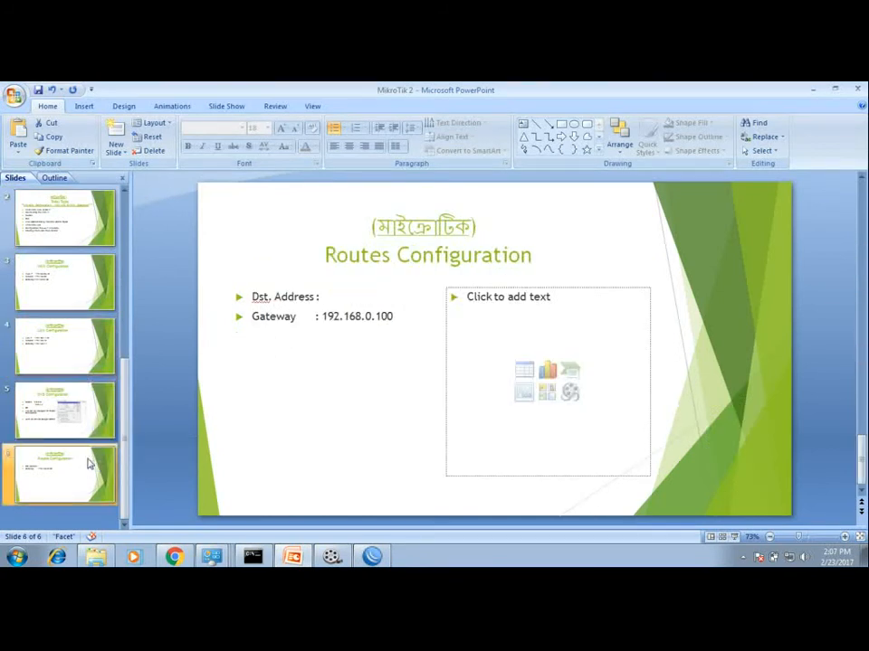
click(76, 384)
drag(126, 384, 123, 237)
click(73, 219)
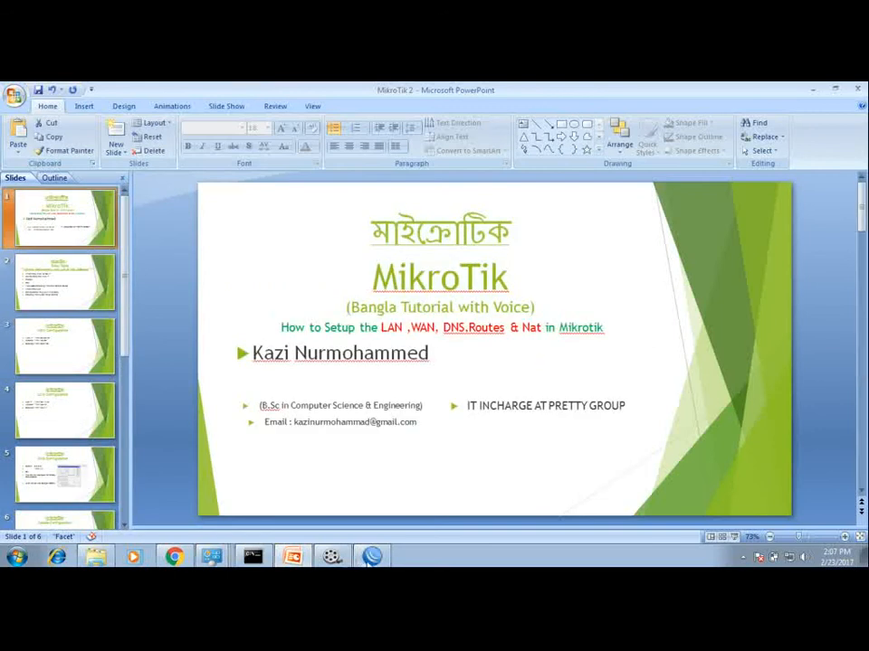
Step: Switch back to the router session and check the firewall filter rules and the ongoing ping to 8.8.8.8 in the terminal
click(371, 556)
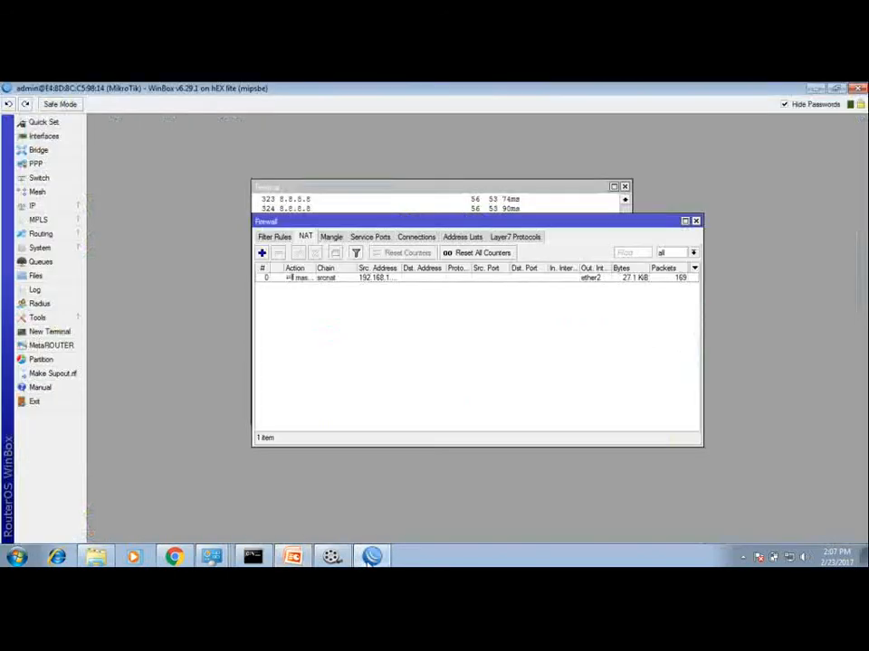
click(277, 238)
click(294, 192)
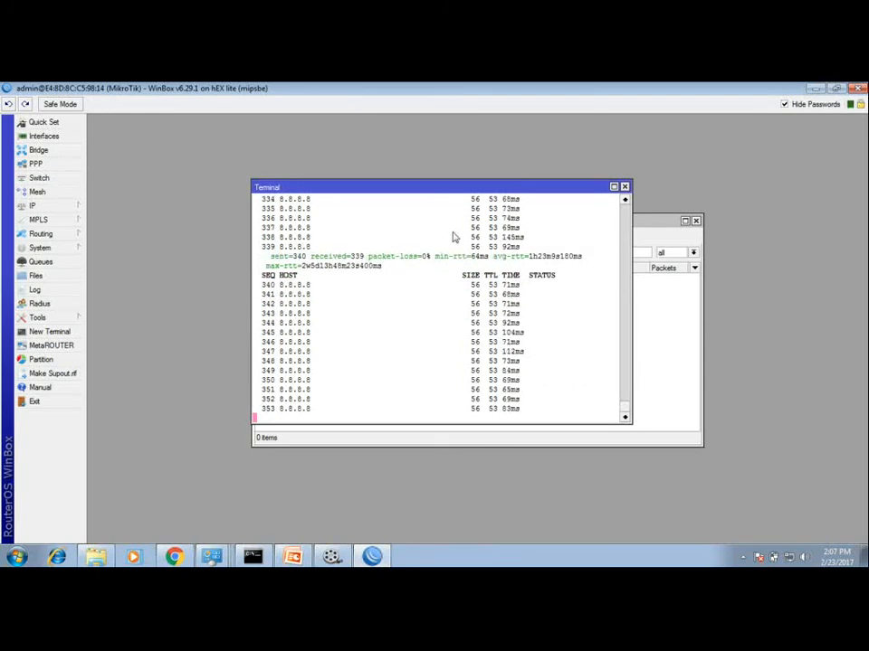
Step: Open the IP address list, then open the DHCP Server window
click(69, 207)
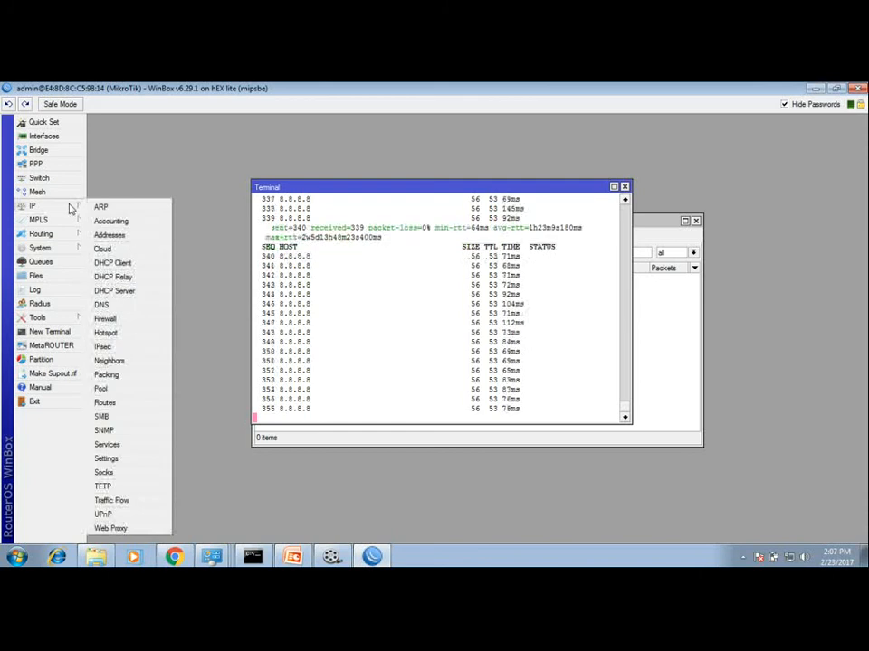
click(122, 235)
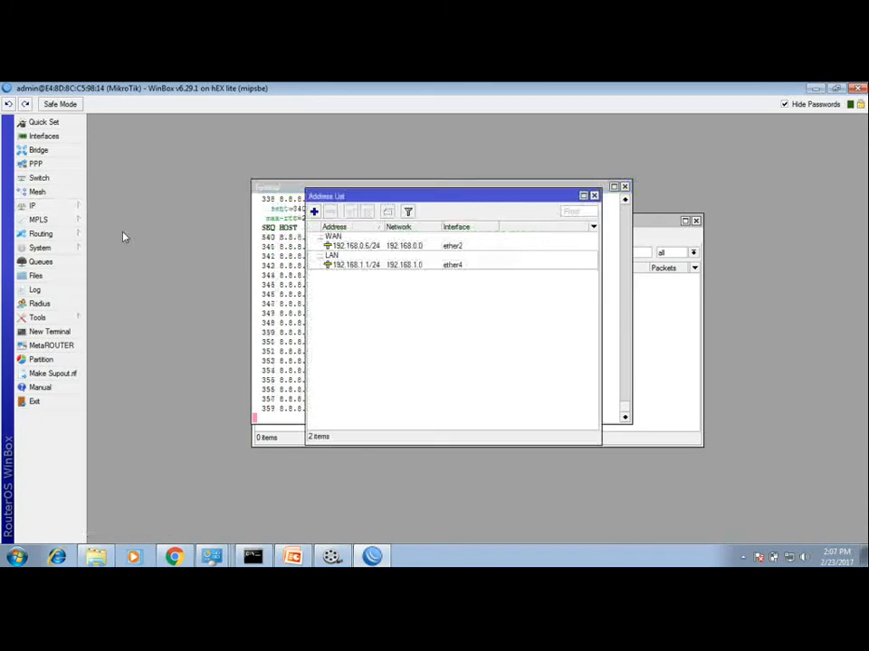
click(60, 206)
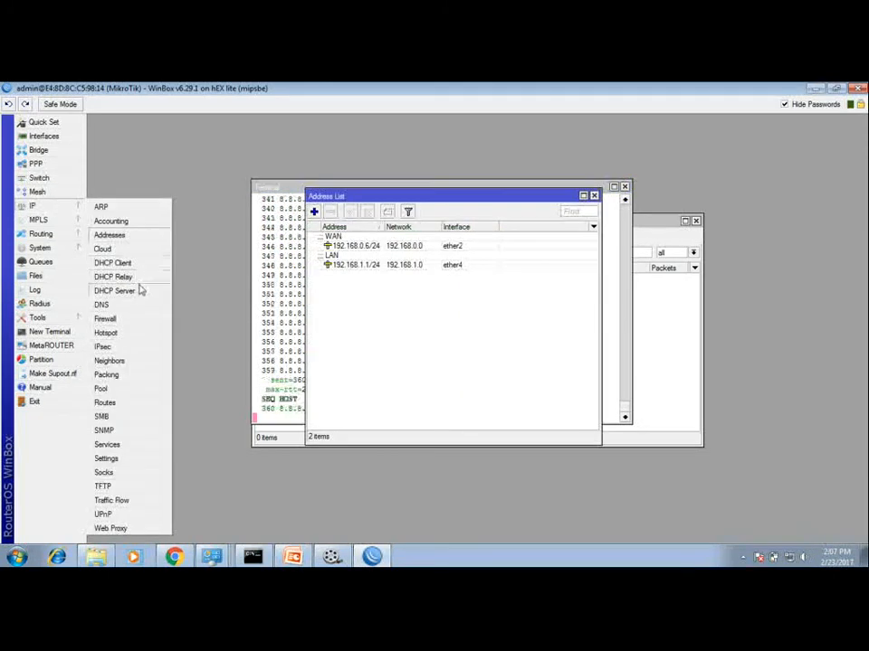
click(140, 289)
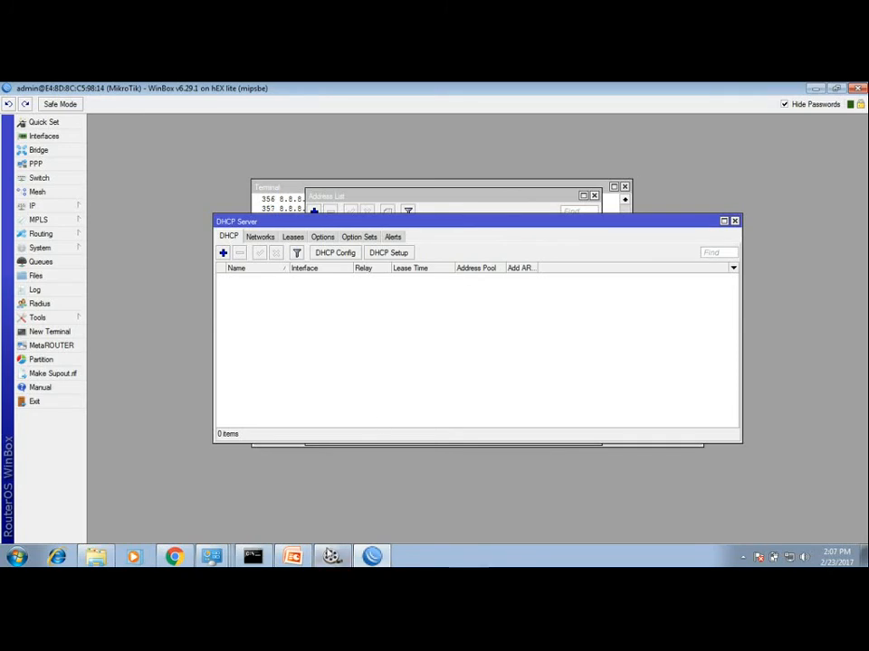
click(331, 556)
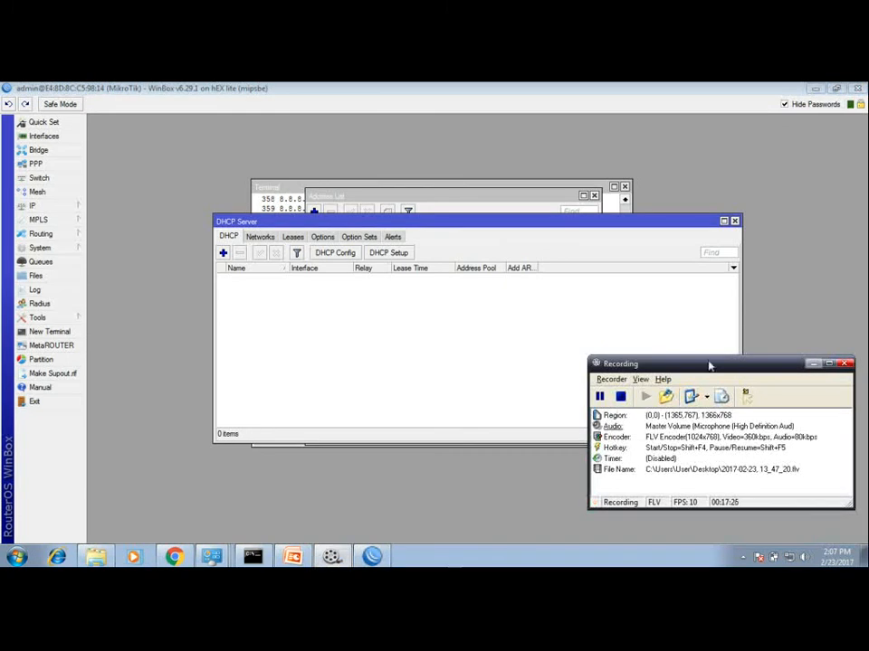
drag(703, 370, 683, 250)
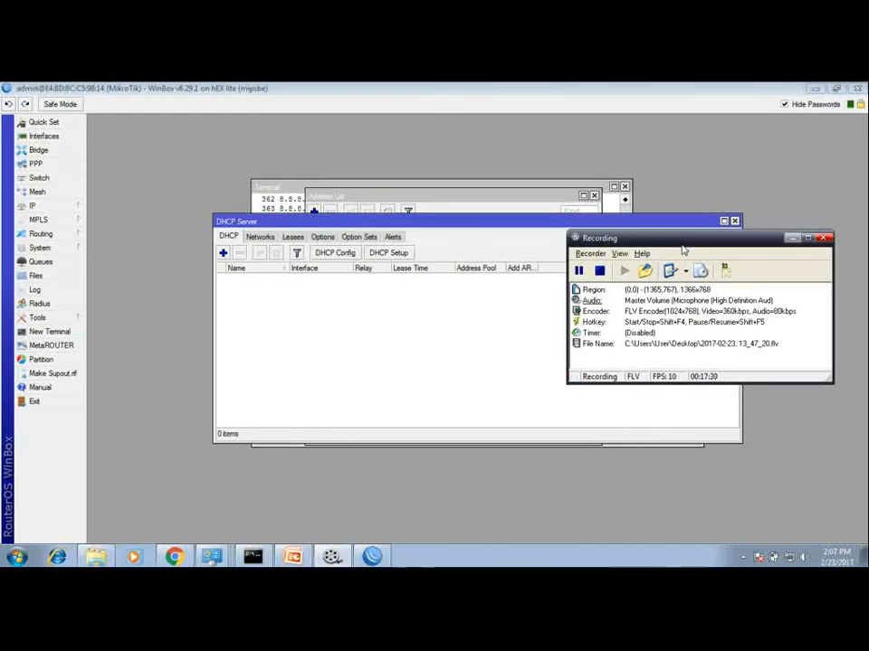
Step: Open the Queues list to view the simple queues
click(43, 262)
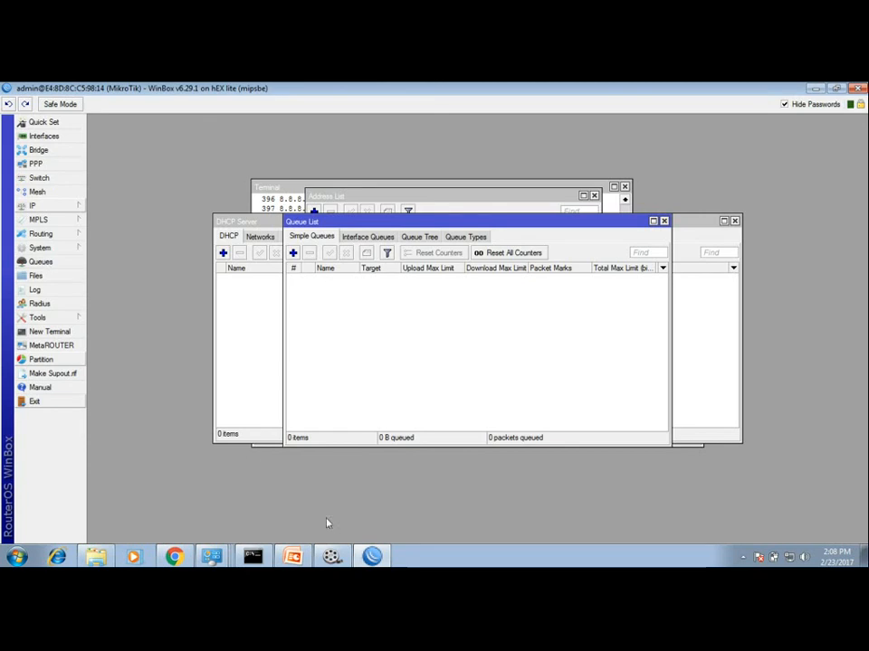
click(331, 557)
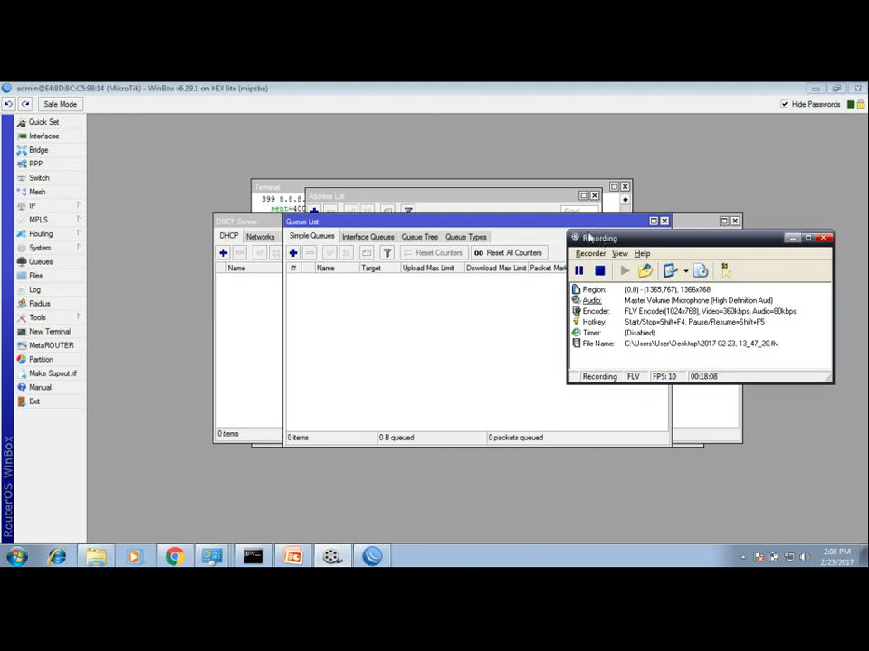
drag(587, 237, 500, 198)
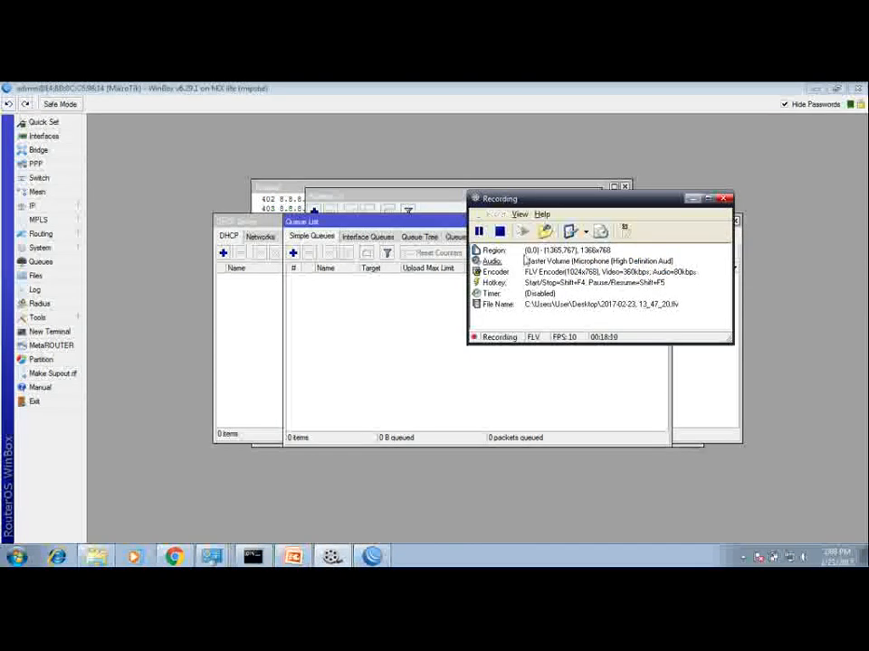